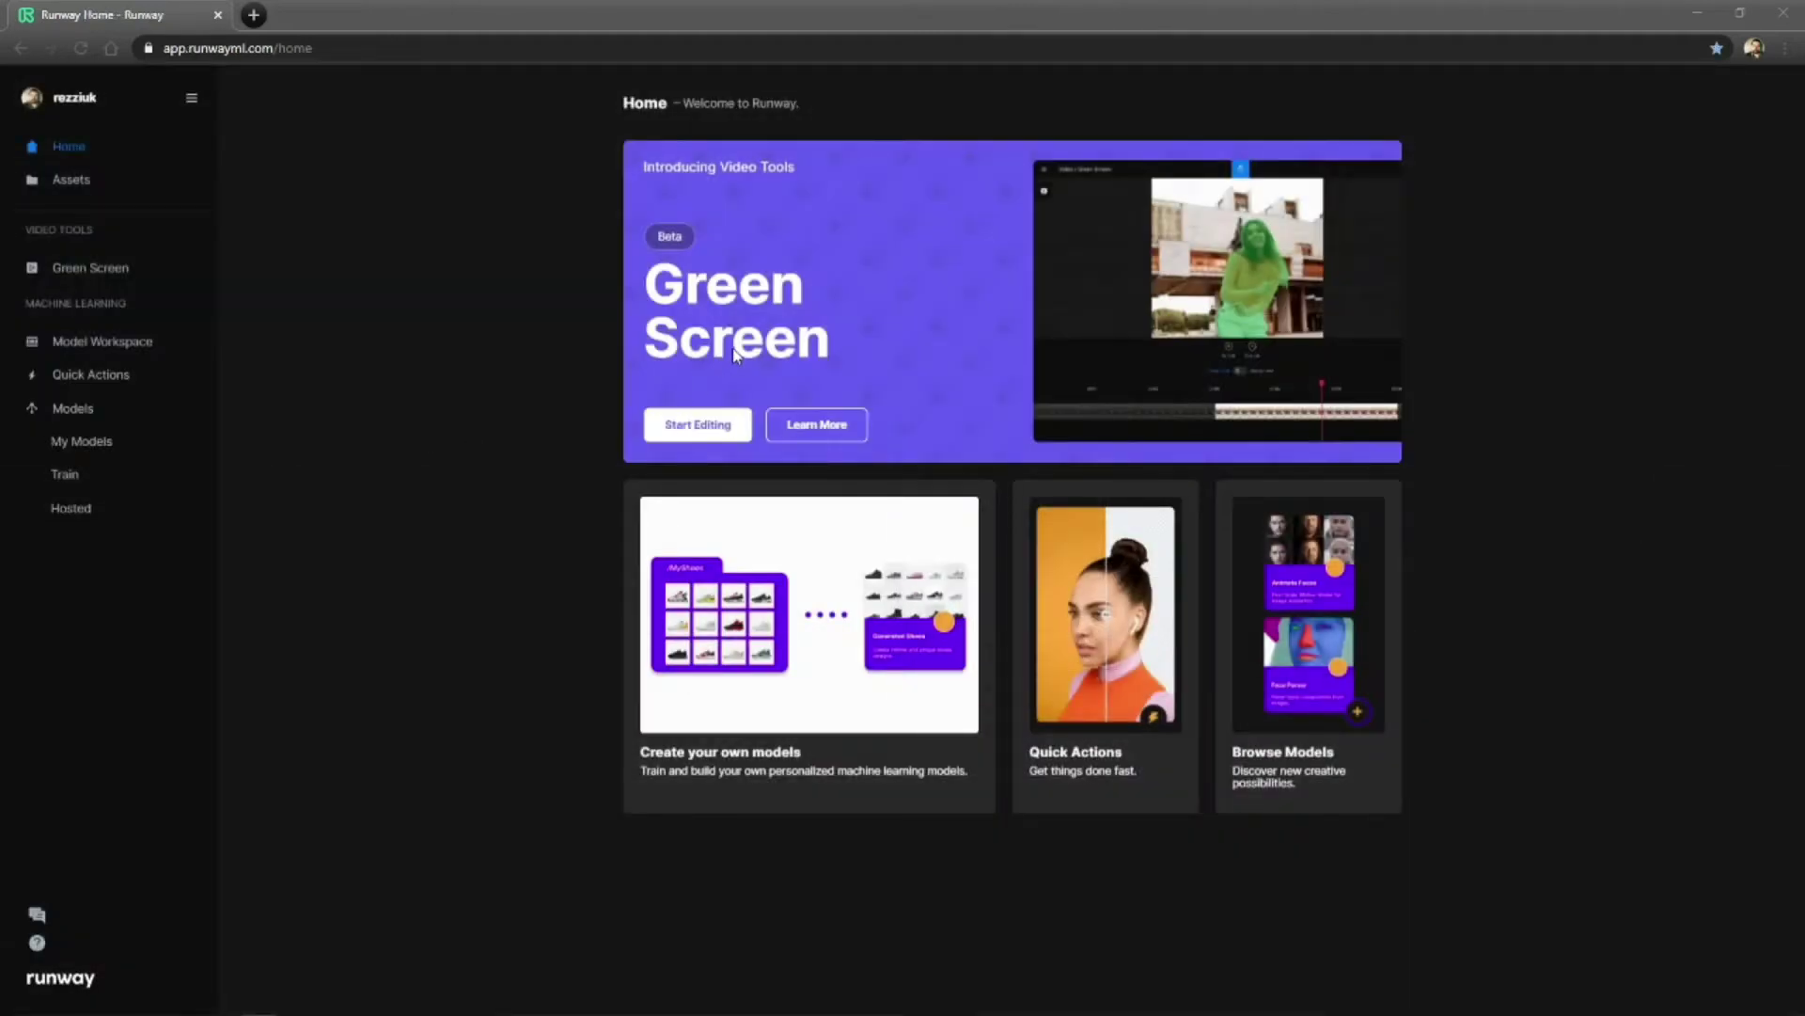
Open the Green Screen tool and upload head.mp4 from Videos > Ebsynth Projects > Head > Clips
left_click(694, 430)
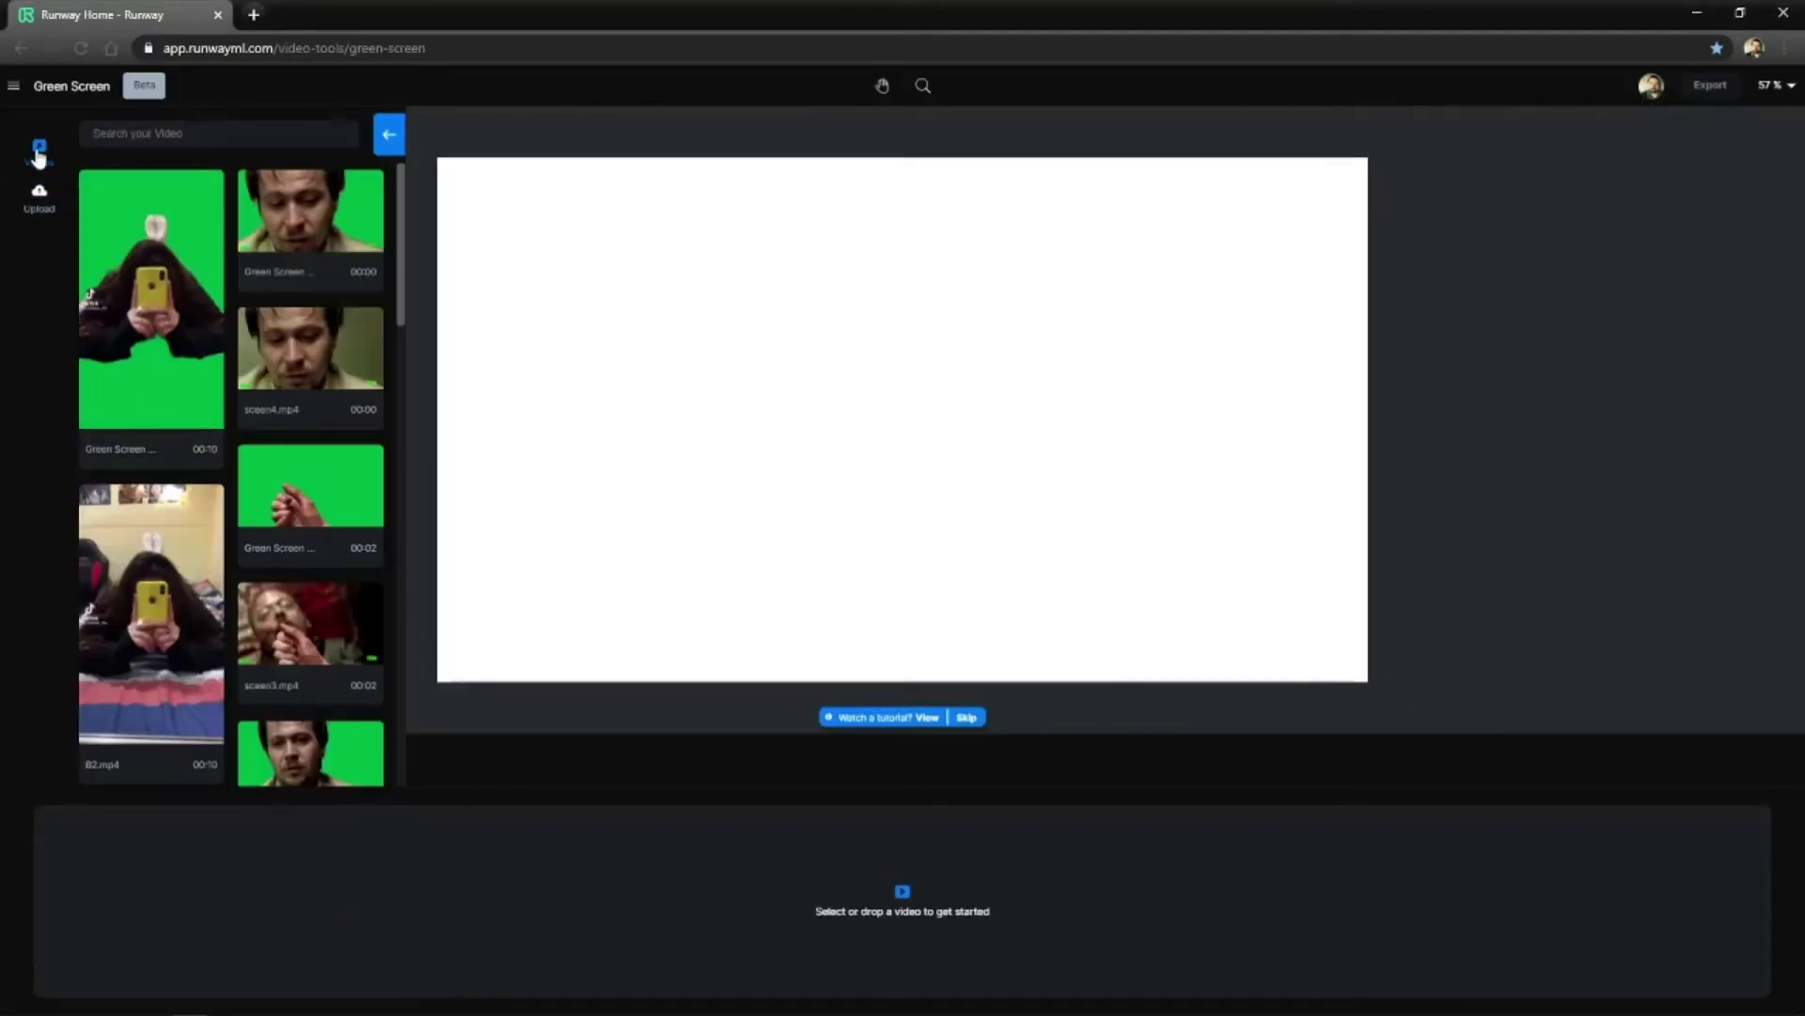
left_click(40, 195)
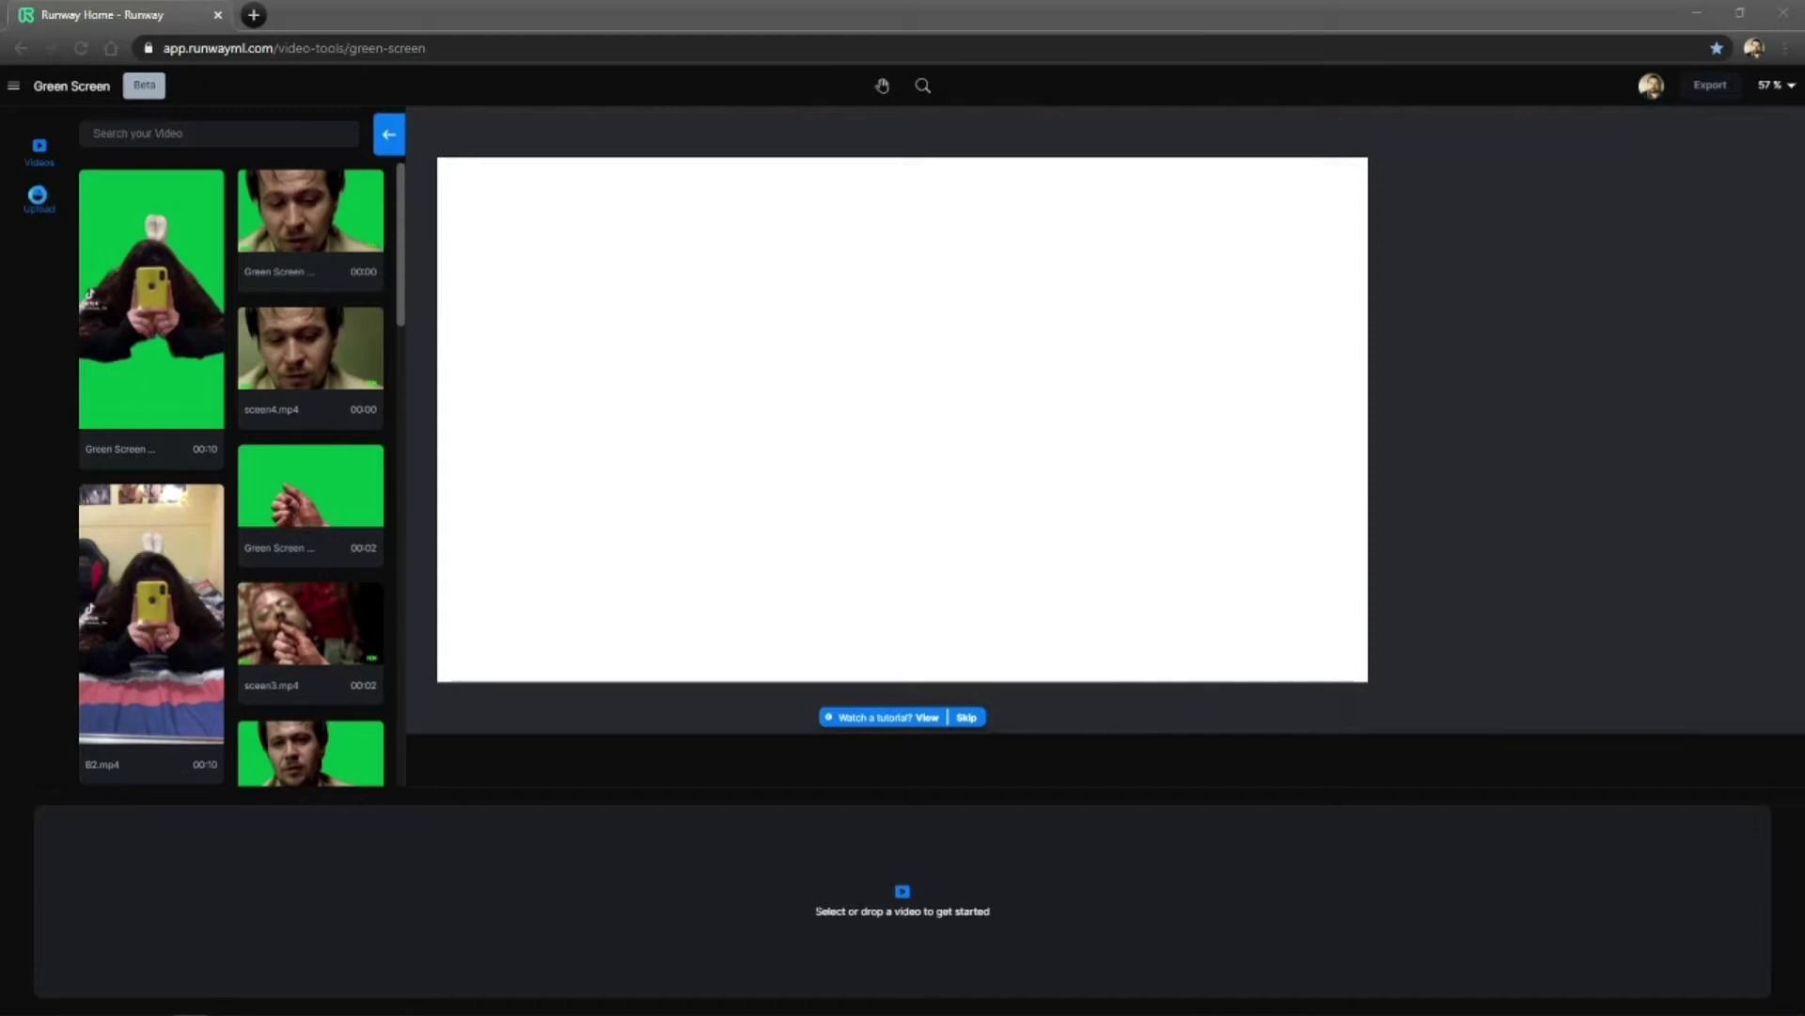
left_click_drag(1081, 504, 1106, 312)
left_click(818, 338)
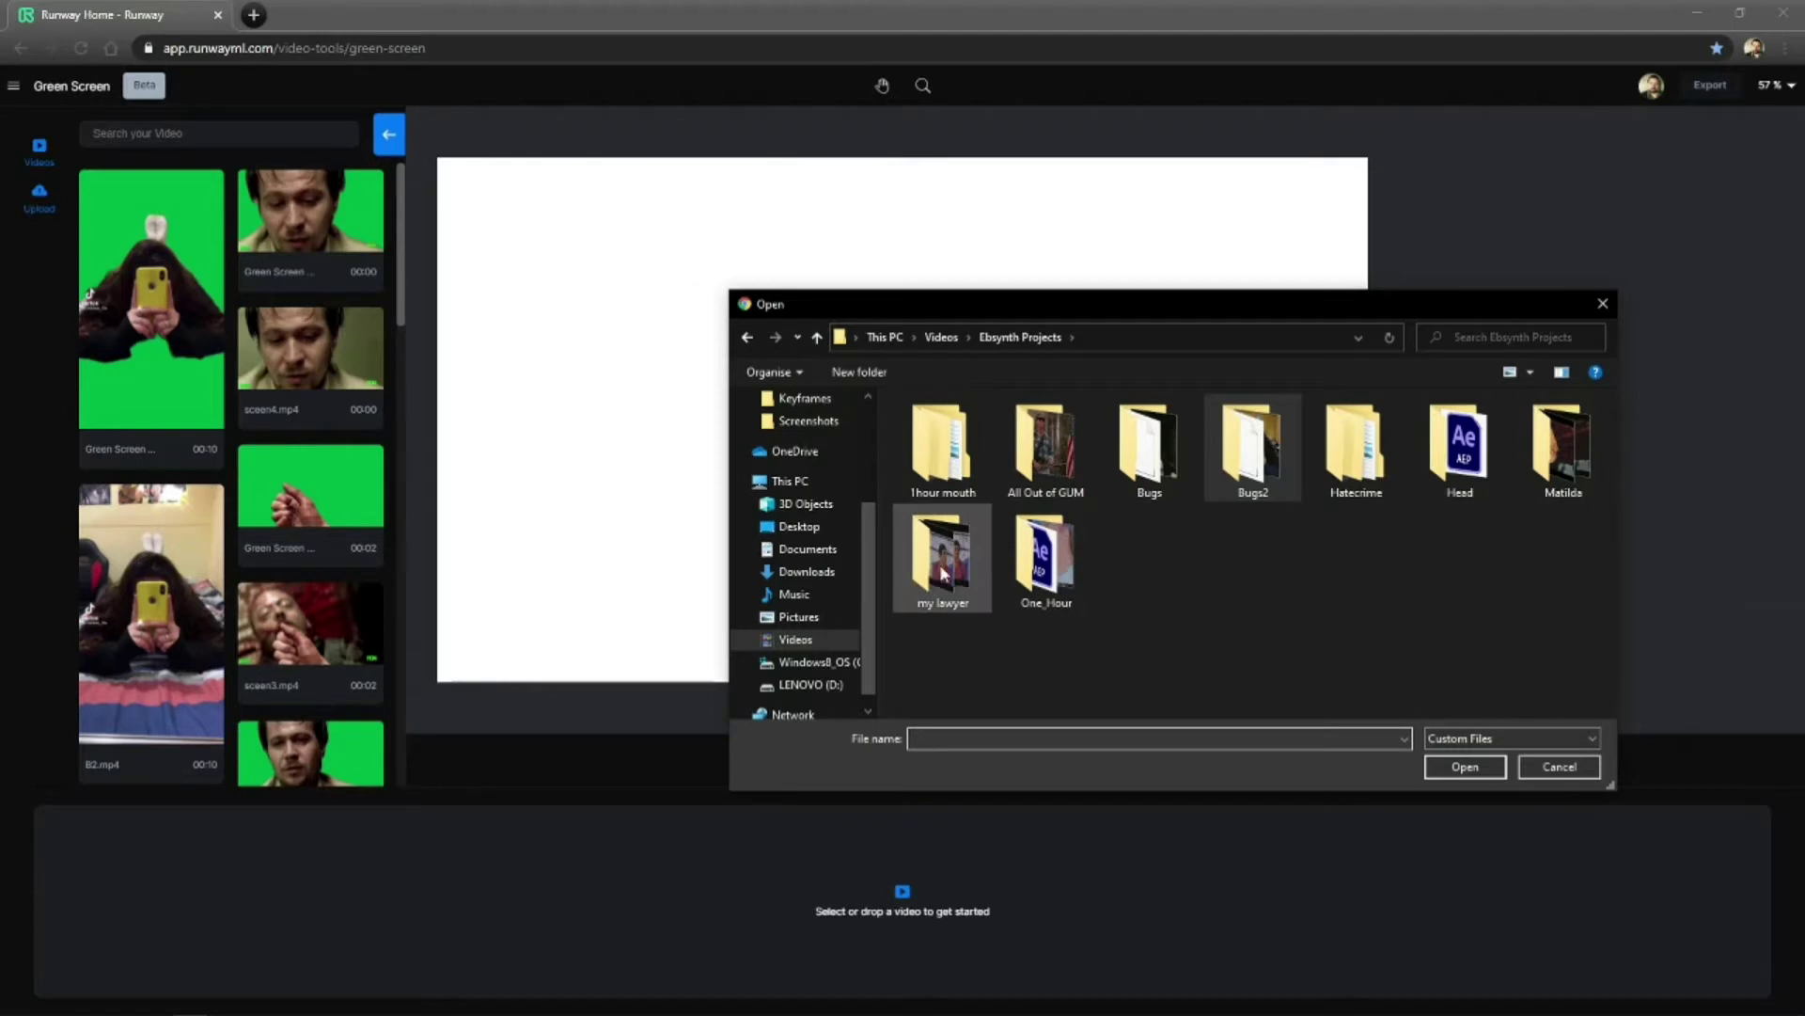
double_click(1448, 449)
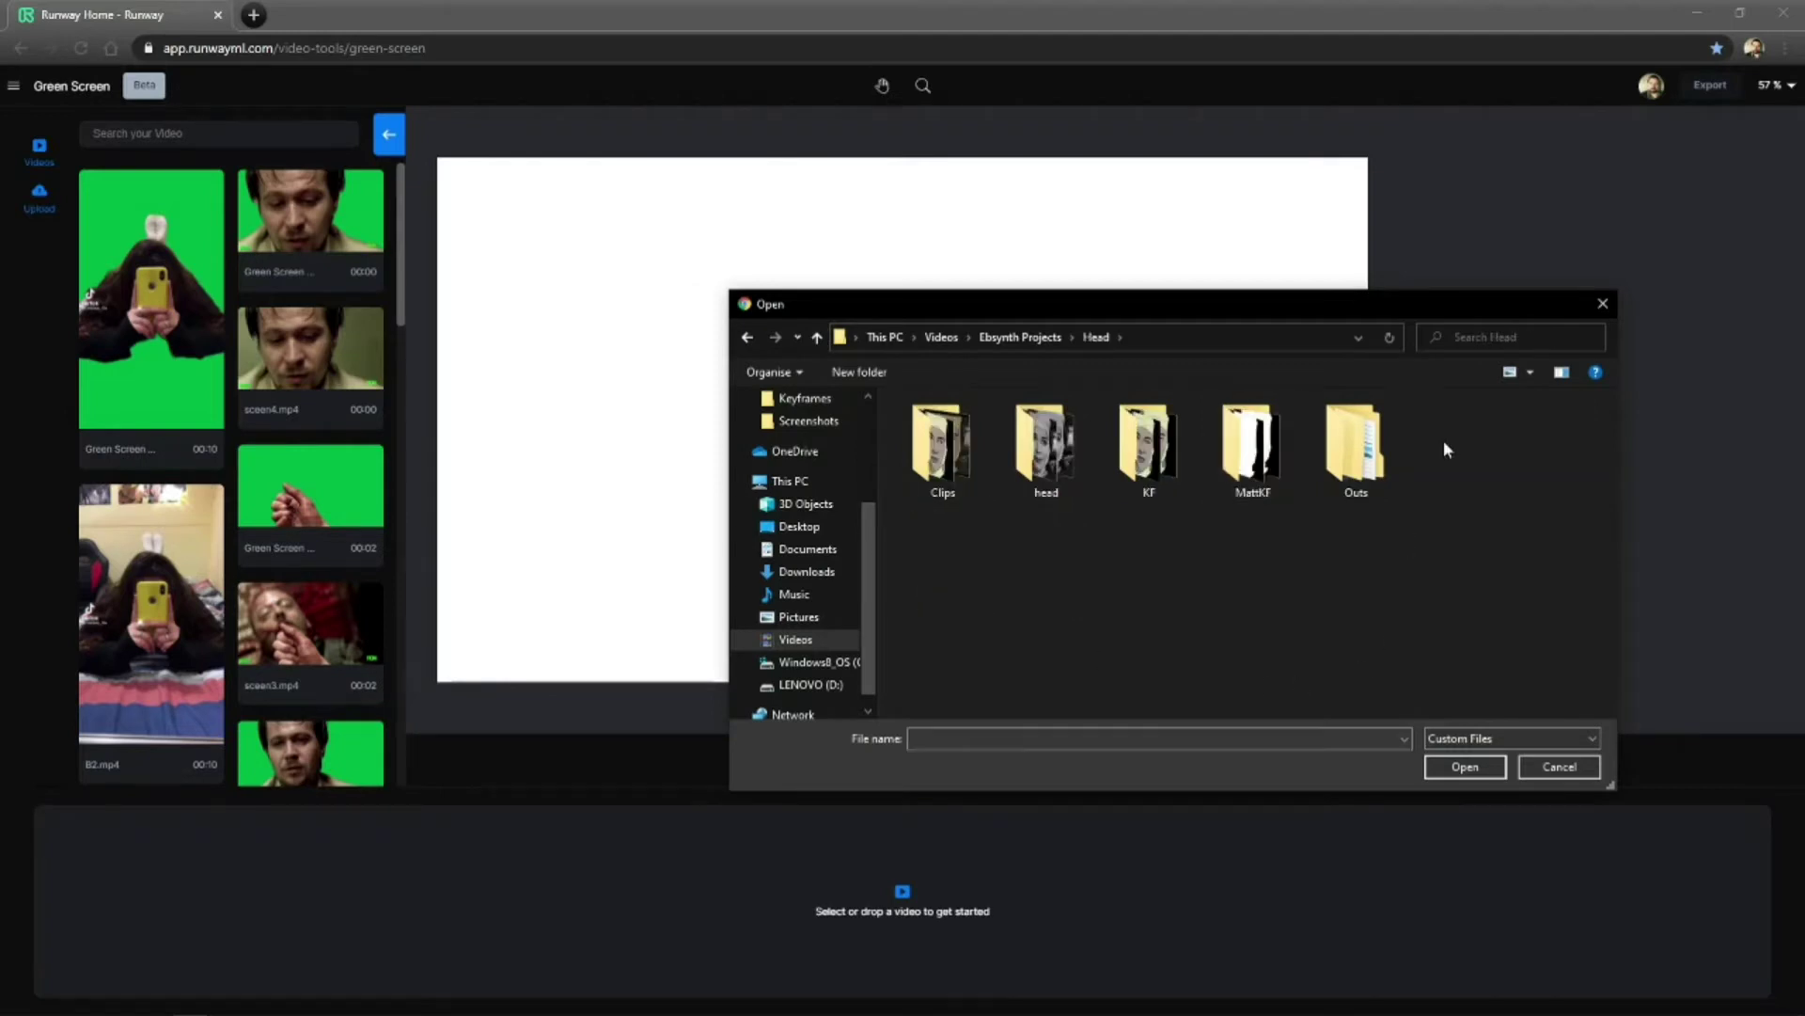
double_click(926, 452)
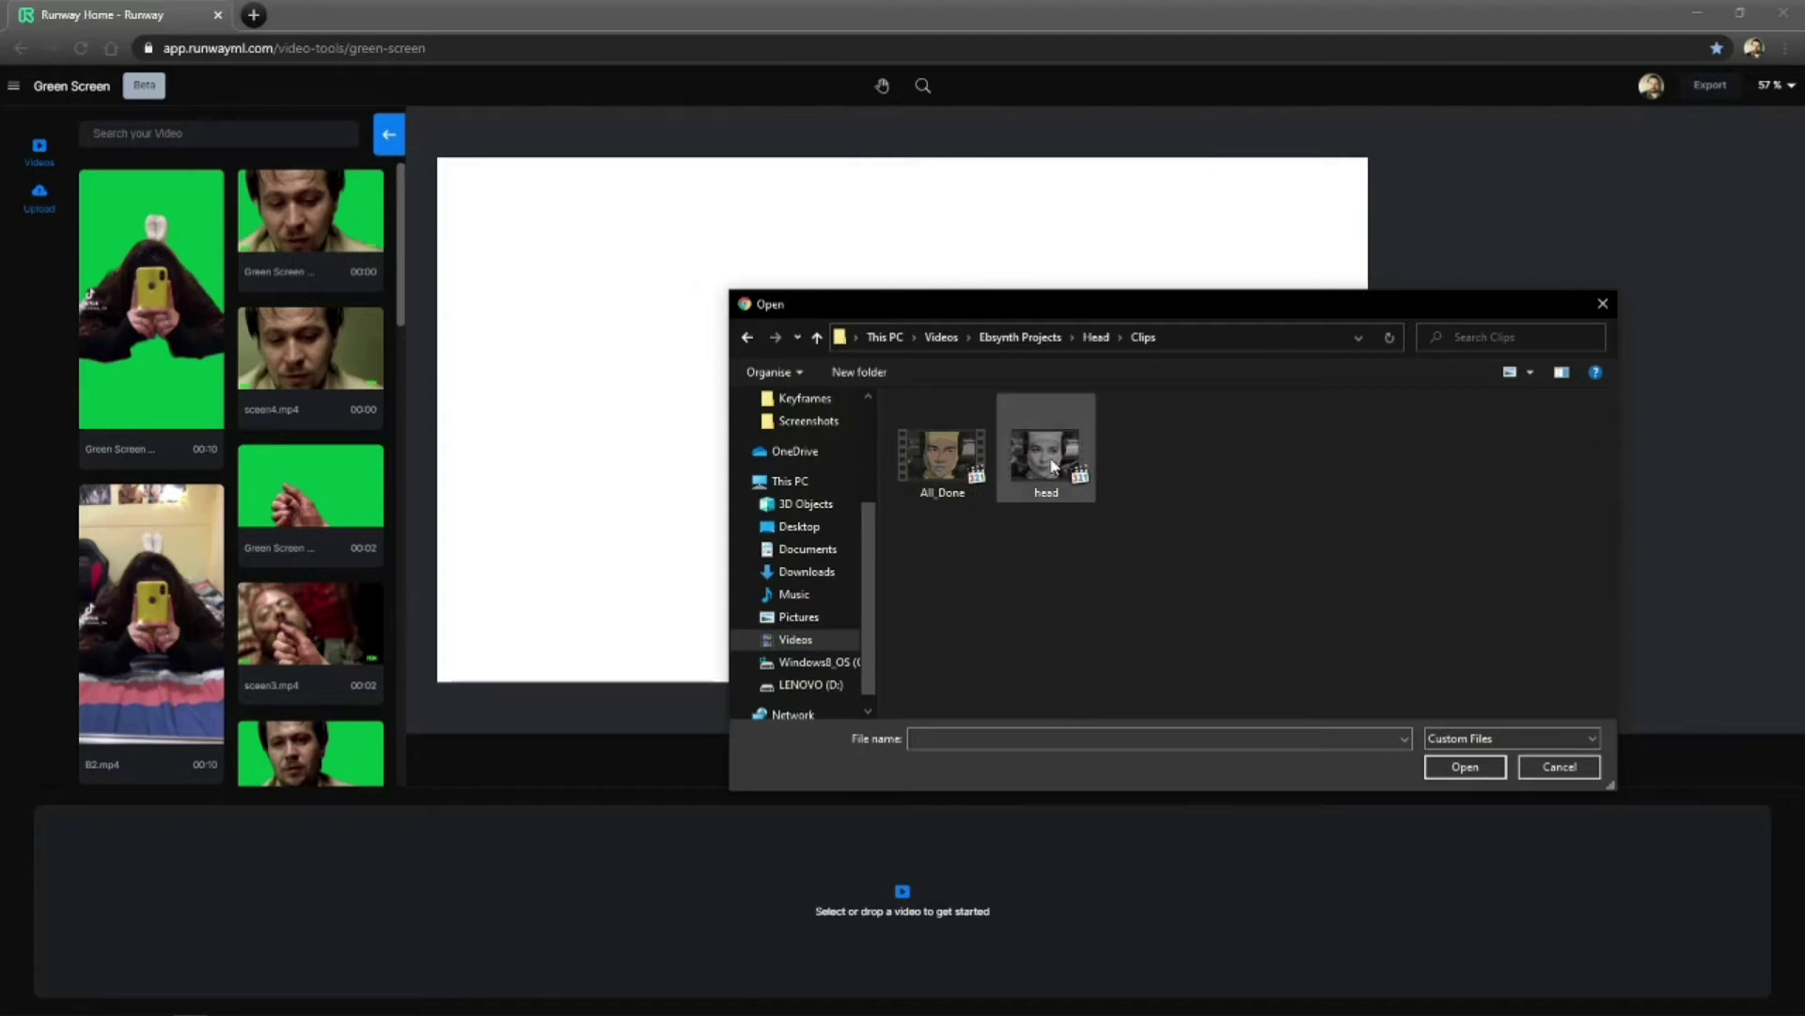
double_click(1053, 464)
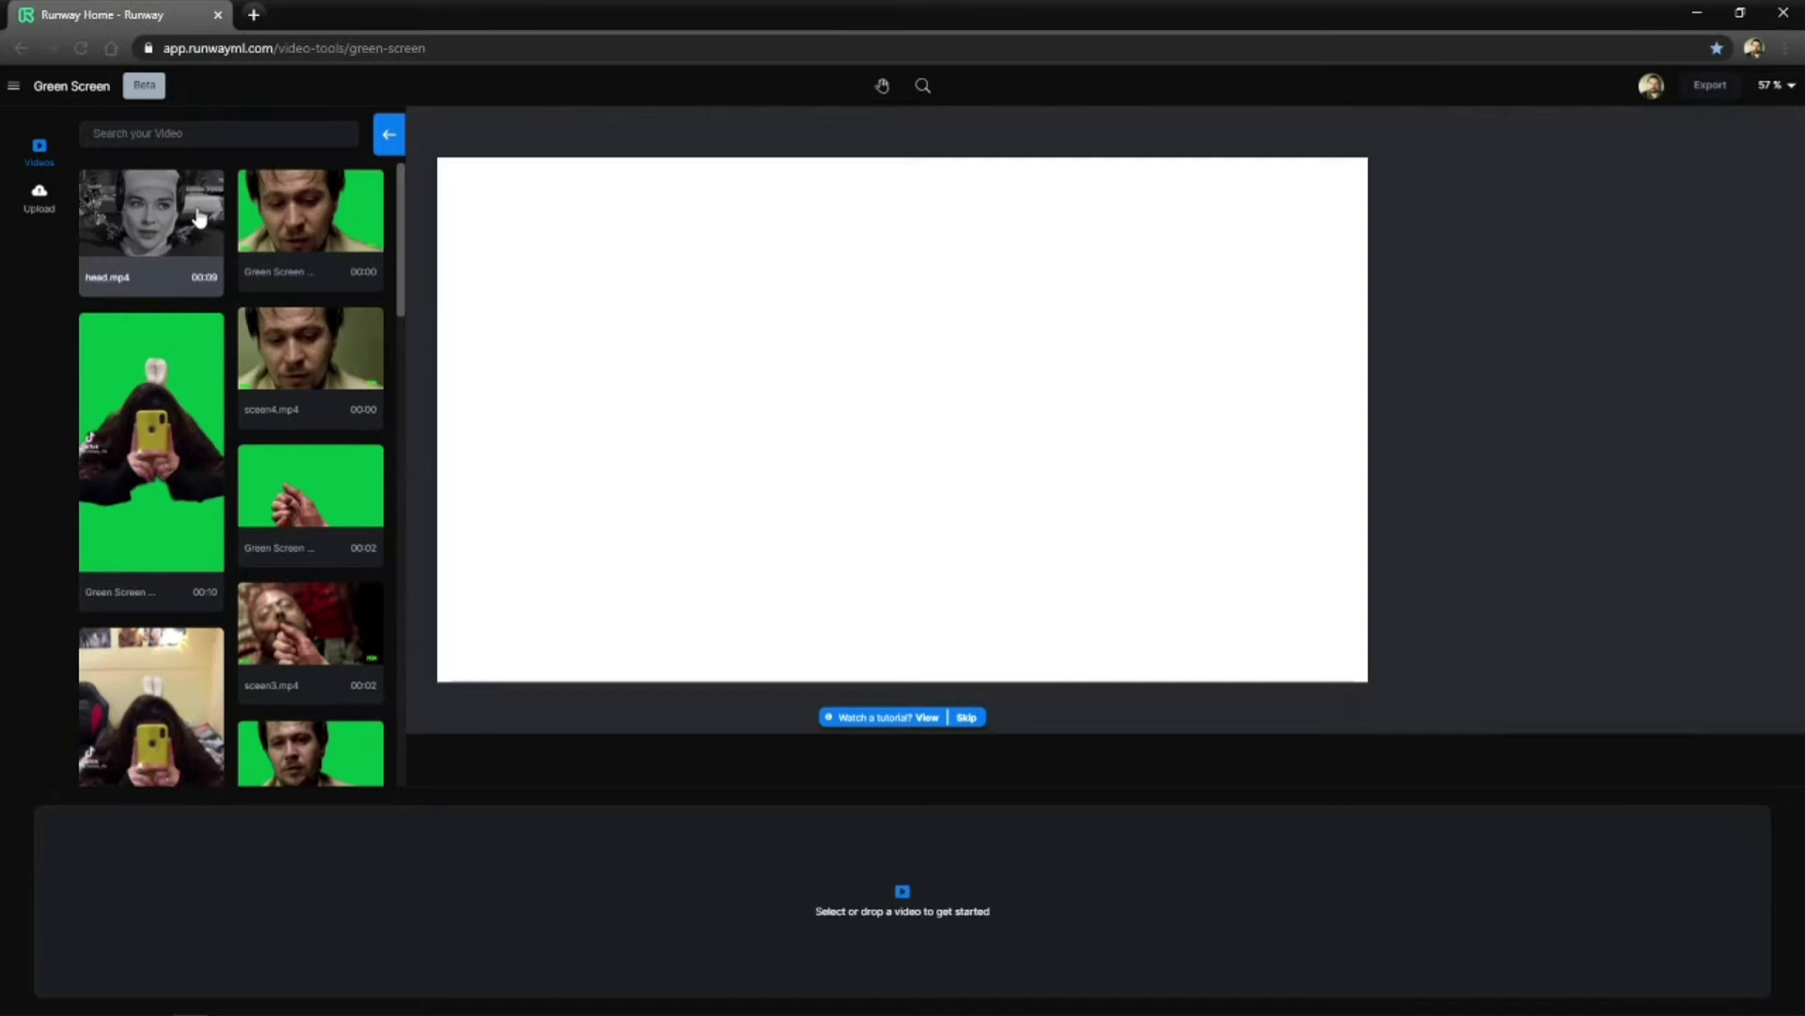
Load head.mp4 into the editor and place two Include points on the woman's head
left_click(194, 201)
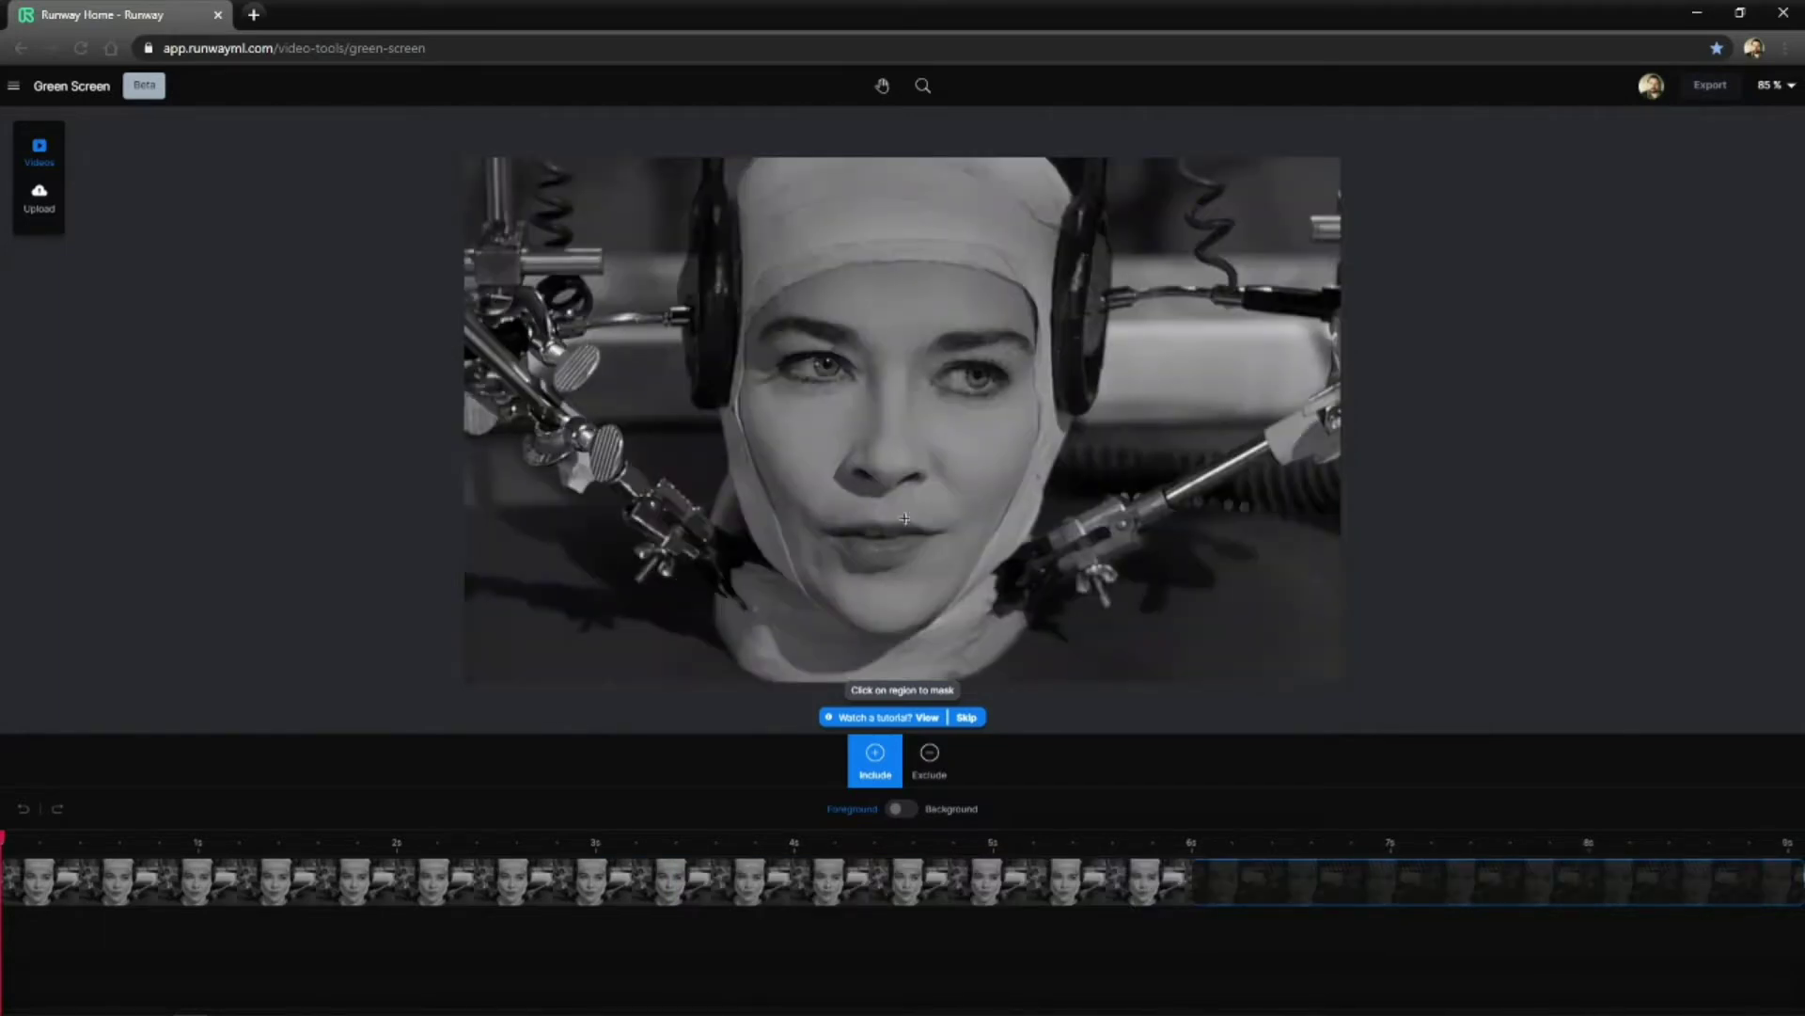
left_click(780, 625)
left_click(943, 620)
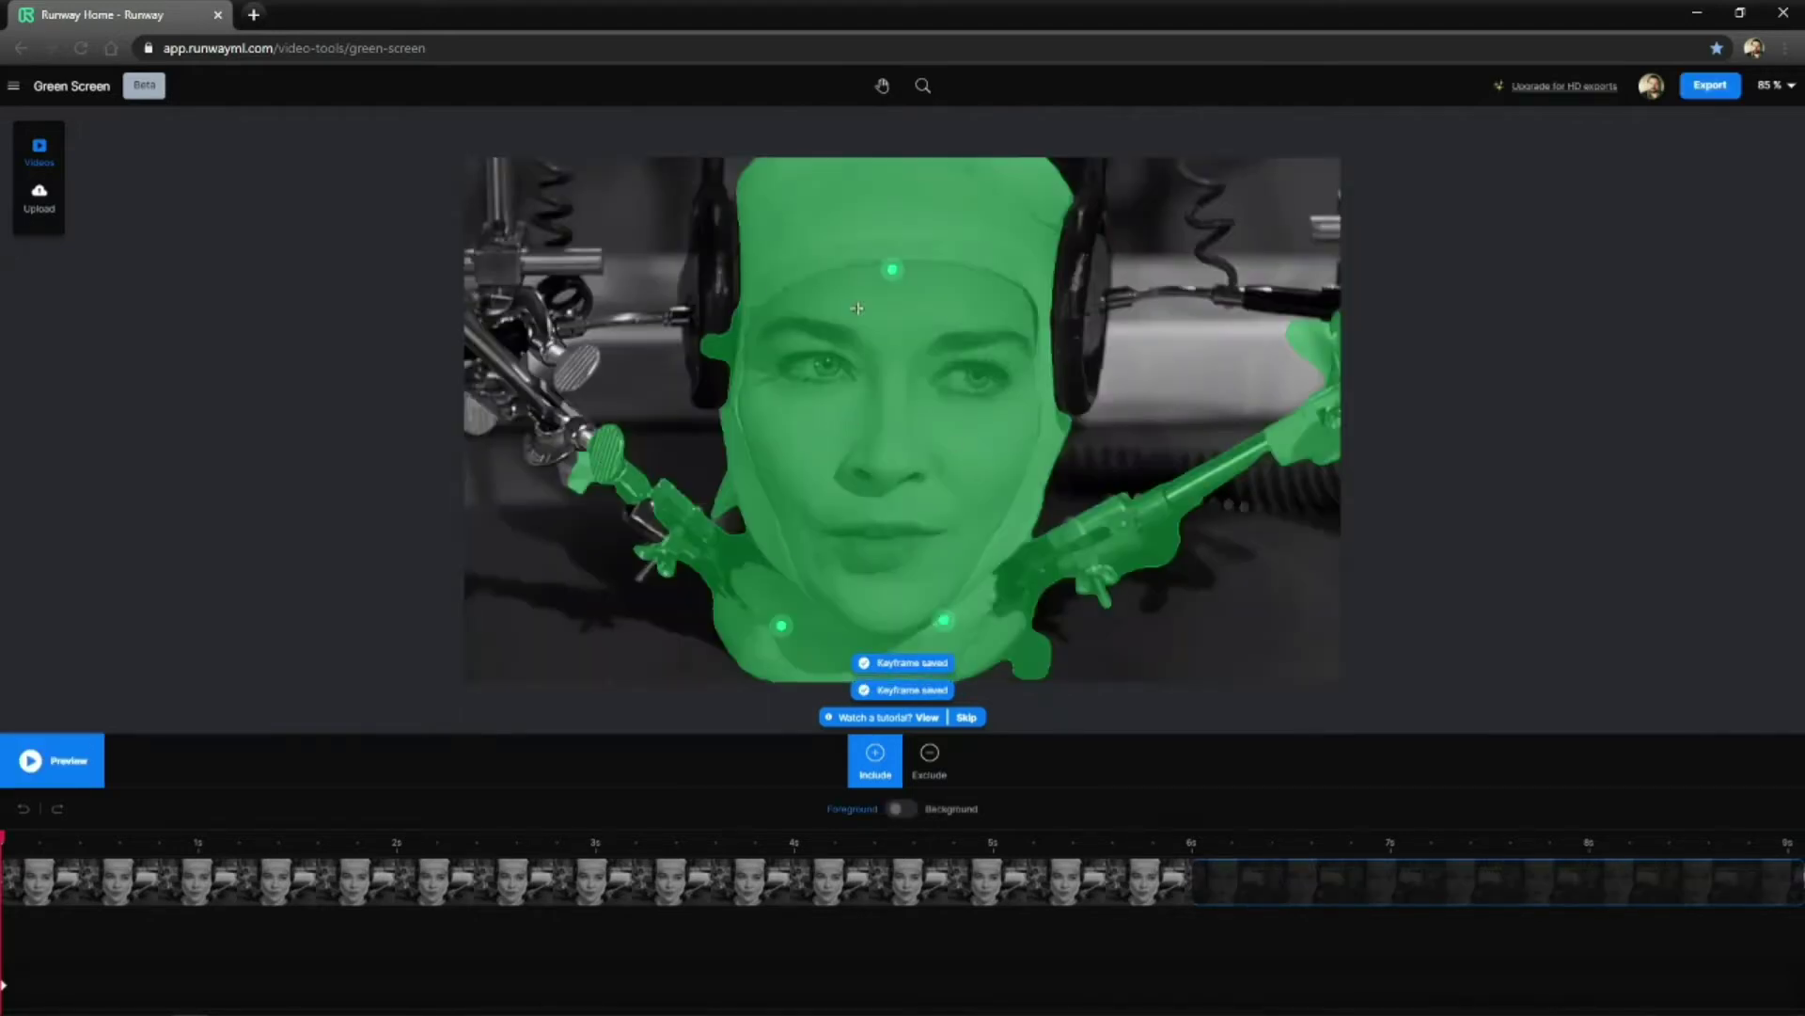
With the Exclude tool, remove both mechanical arms and leftover pieces near the neck from the mask
left_click(929, 757)
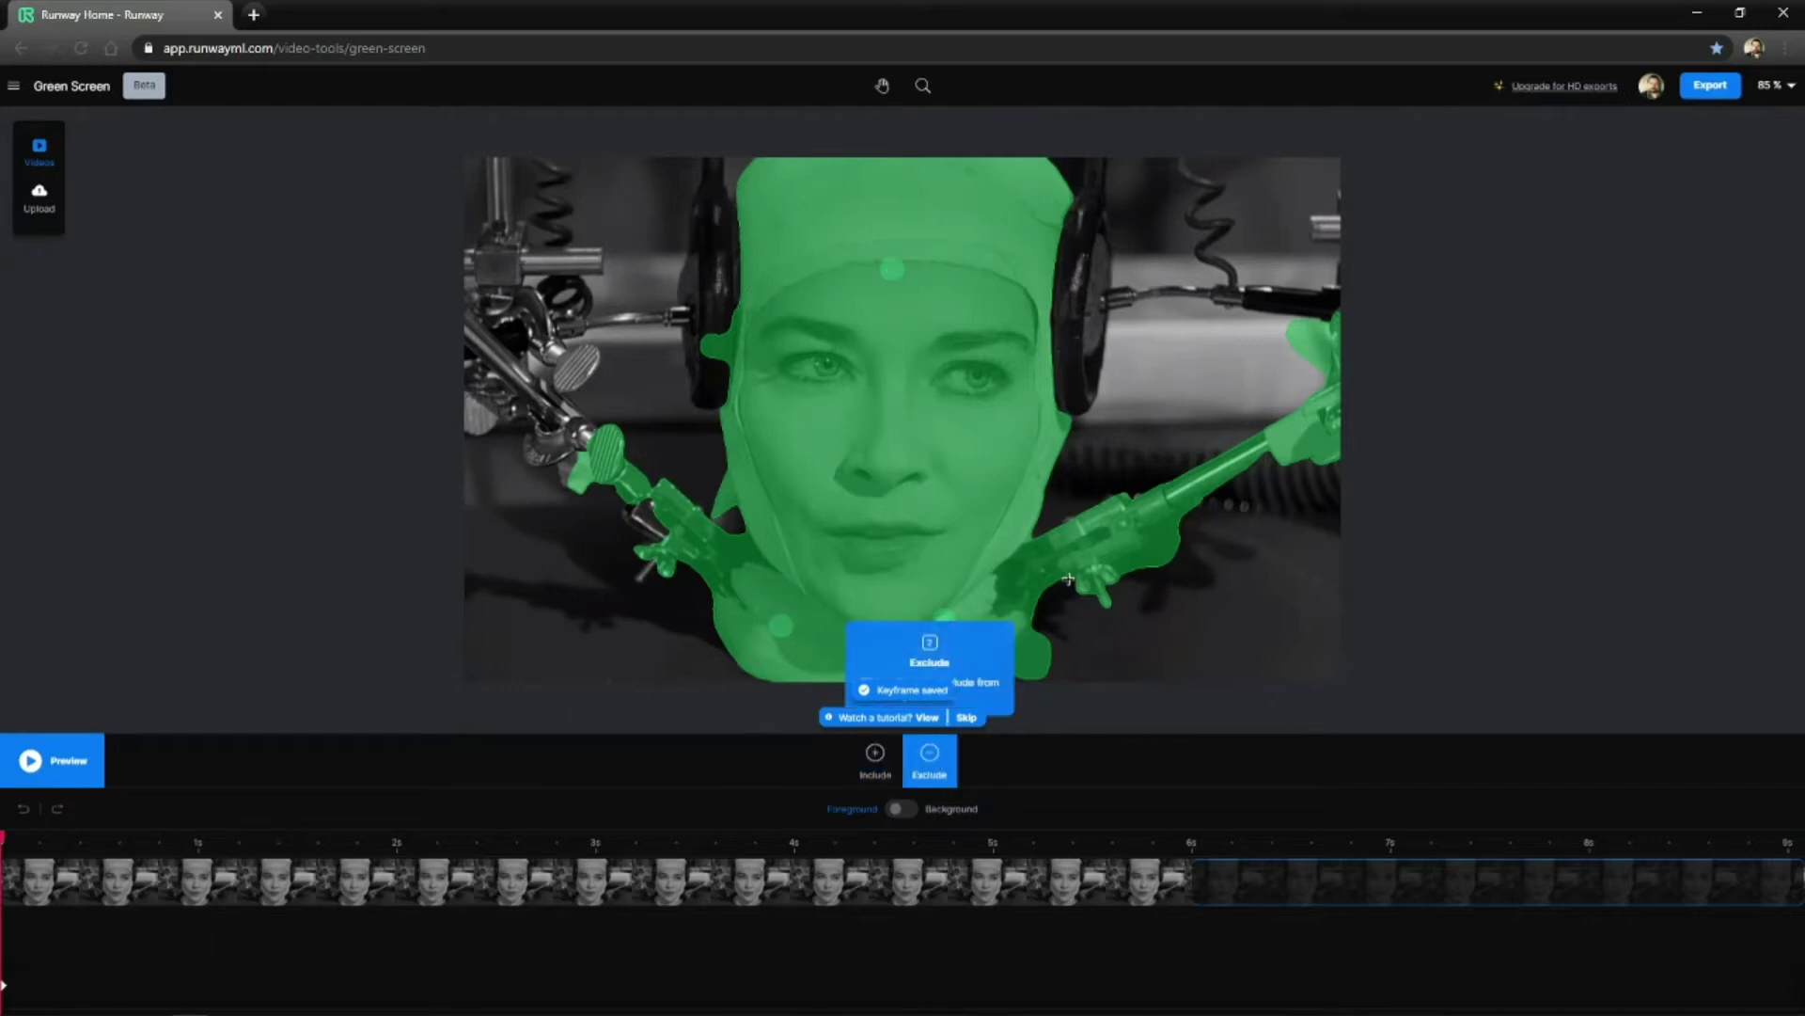
left_click(1156, 521)
left_click(1310, 429)
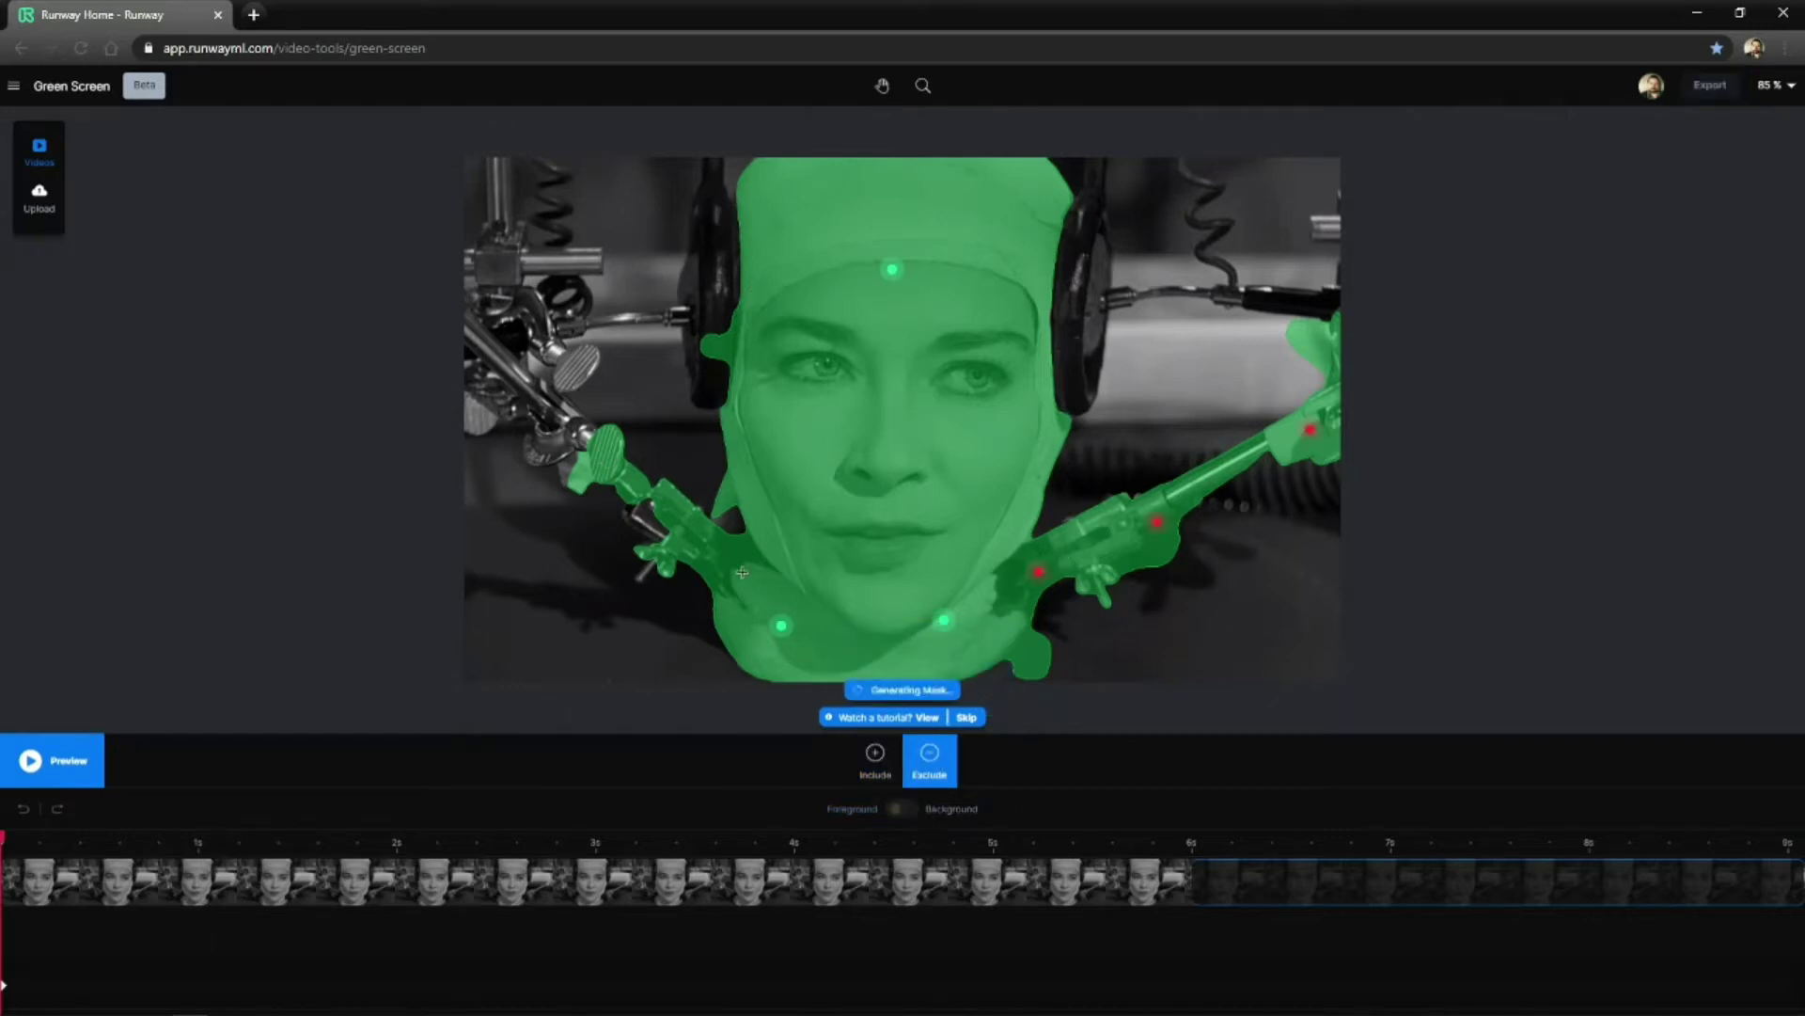
left_click(608, 463)
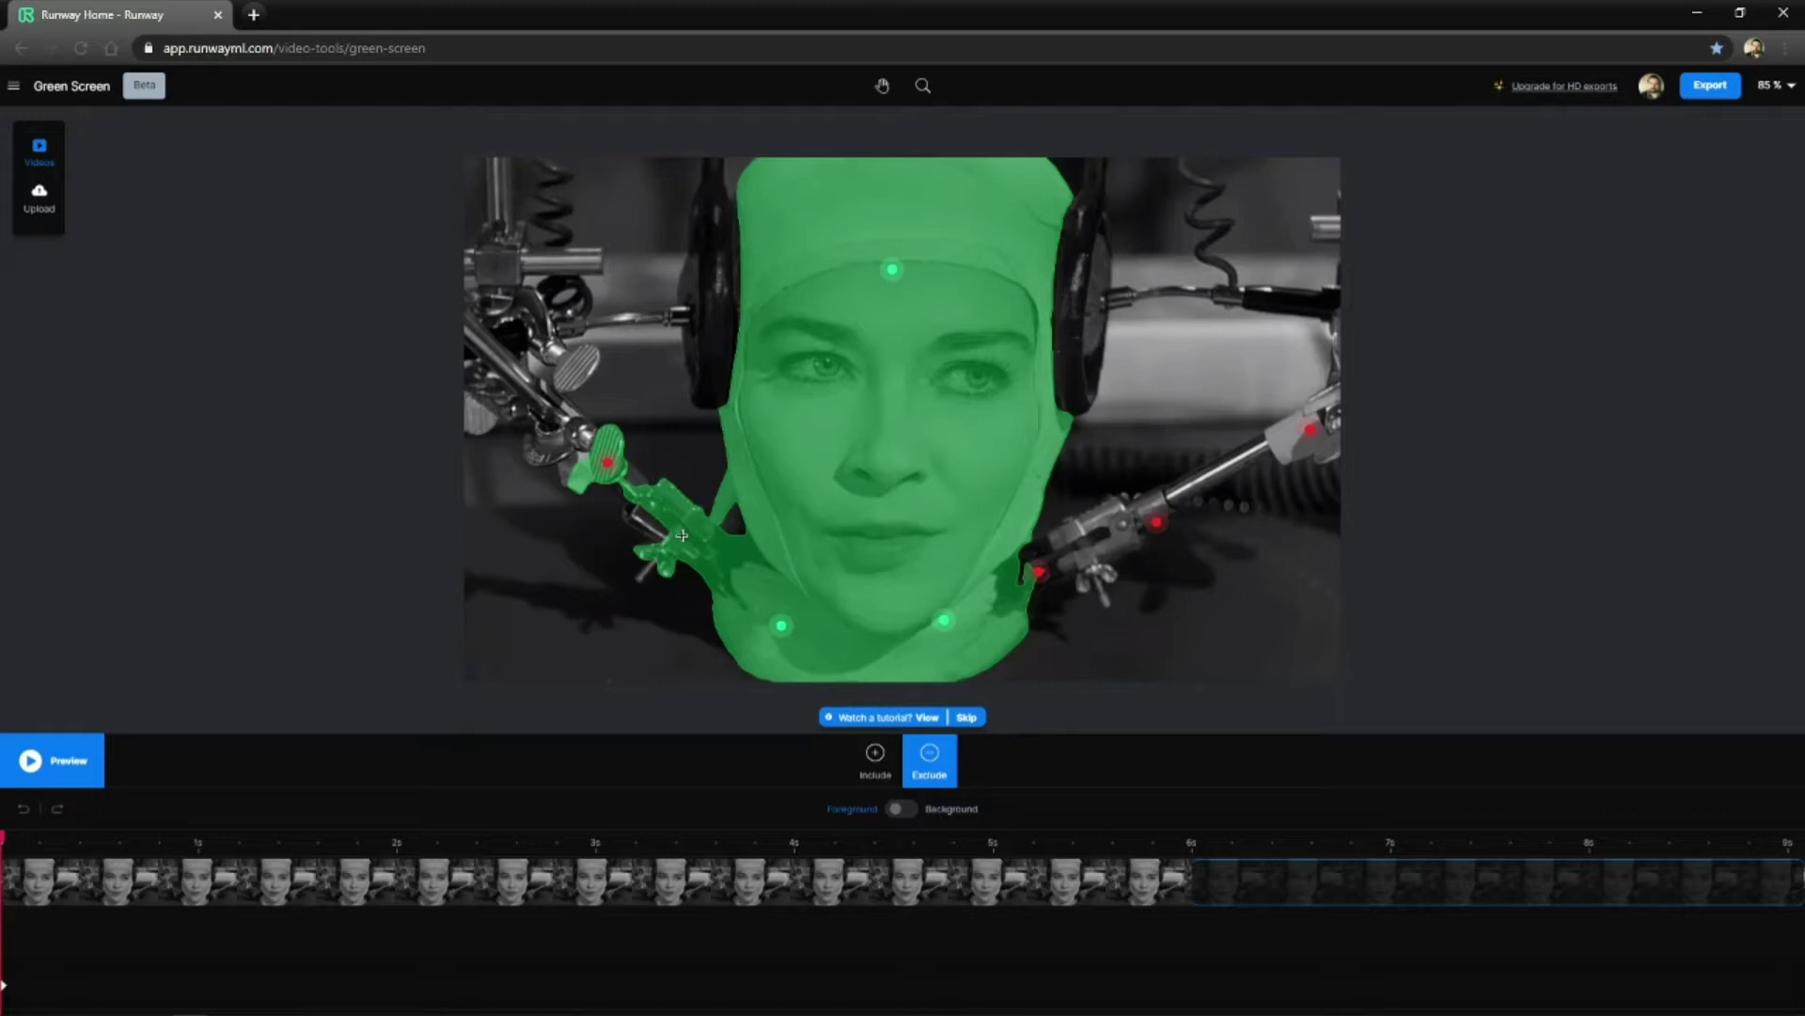
left_click(625, 605)
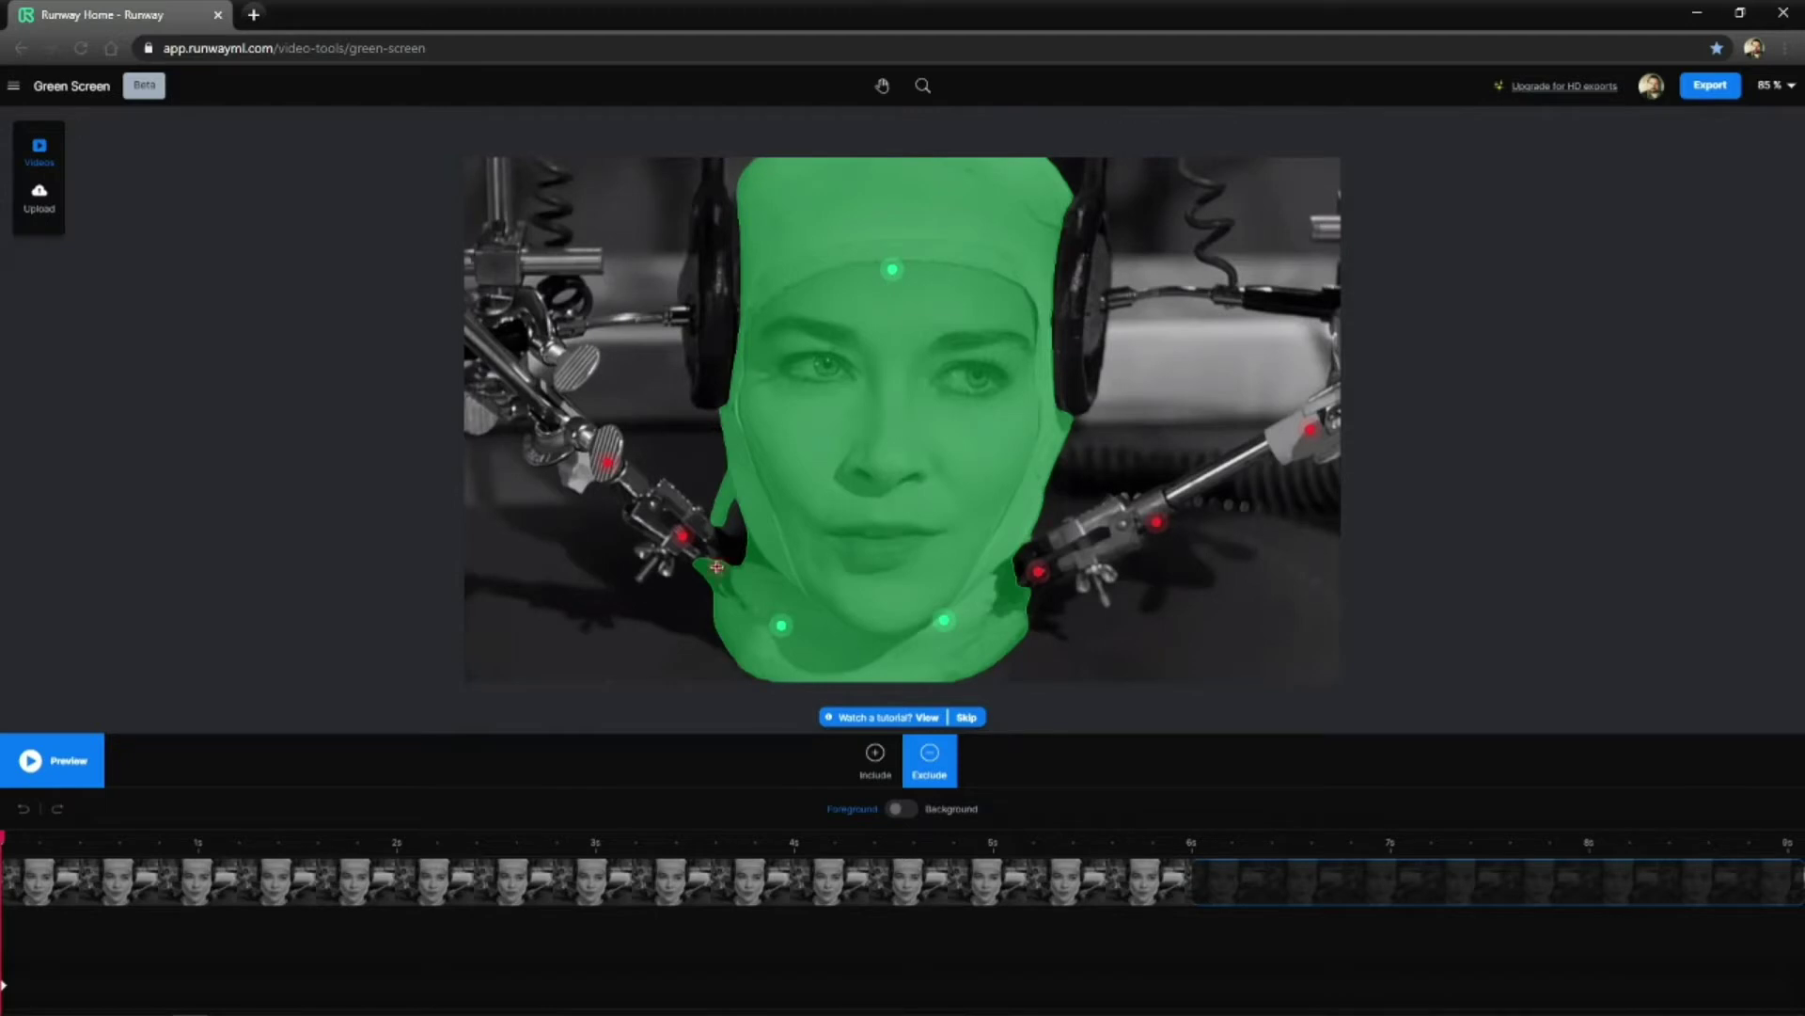
left_click(610, 611)
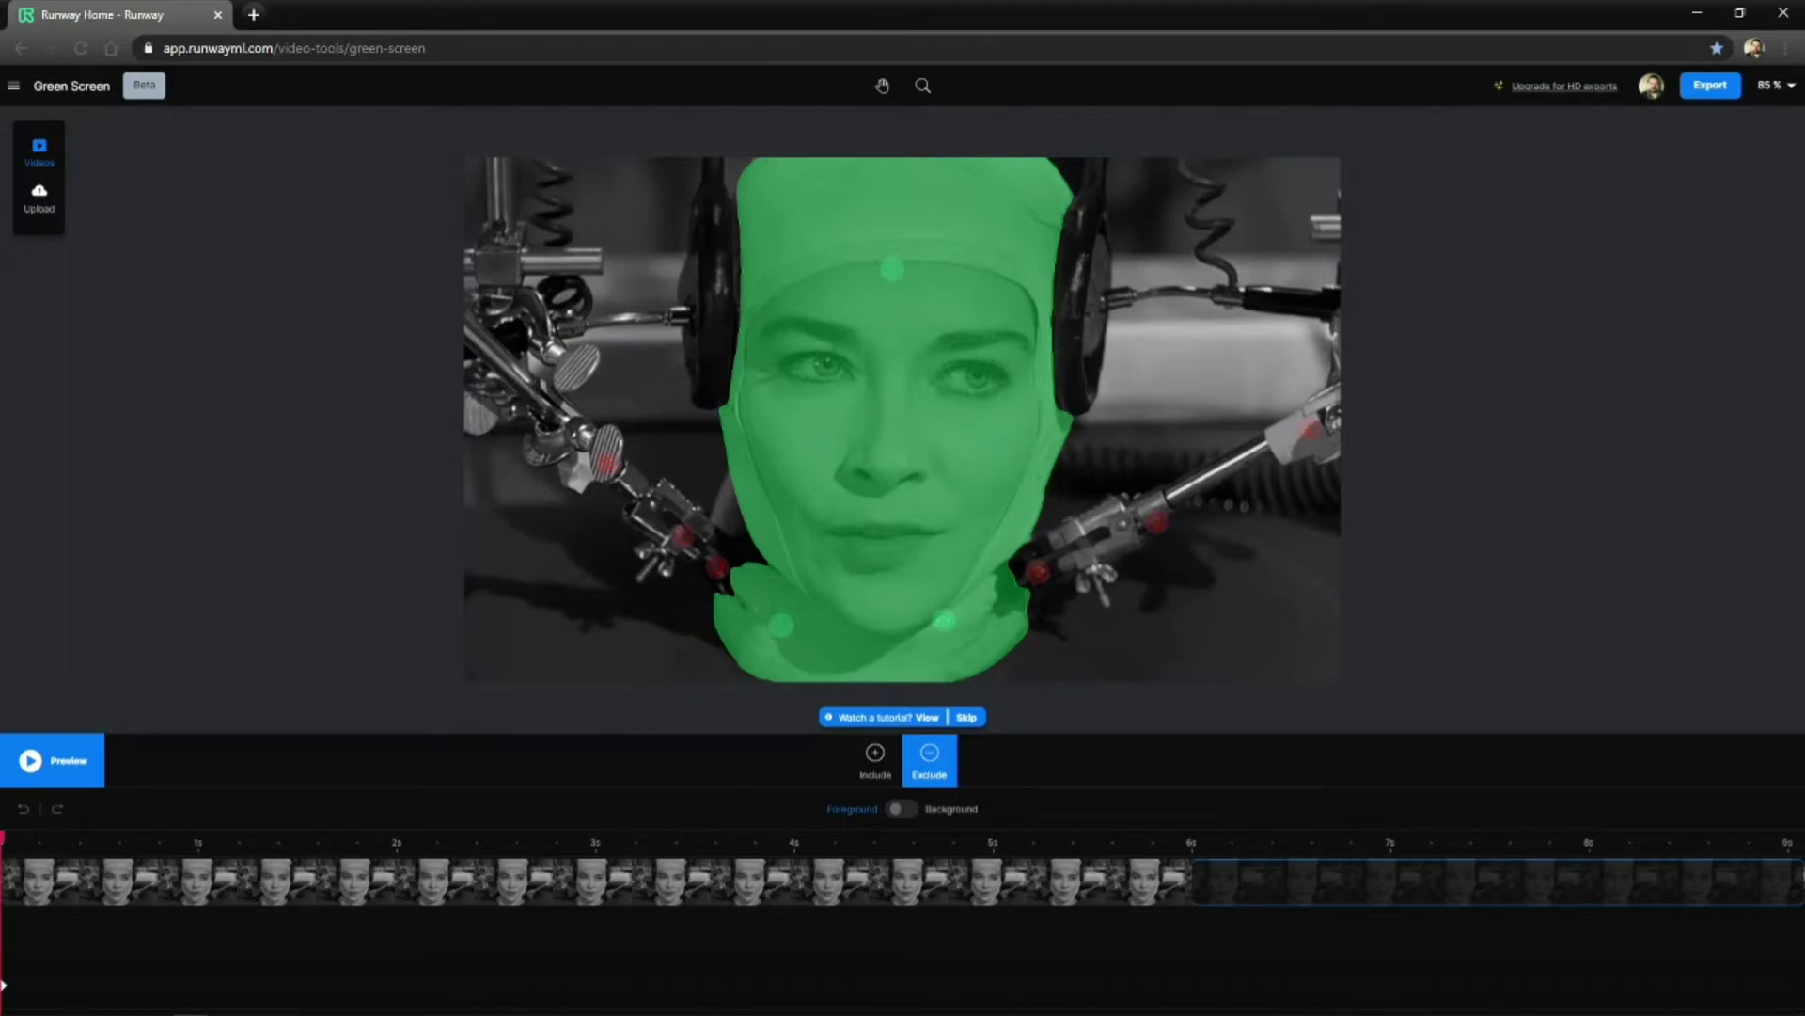
Run Preview to track the head mask across the full clip and watch the playback
left_click(40, 776)
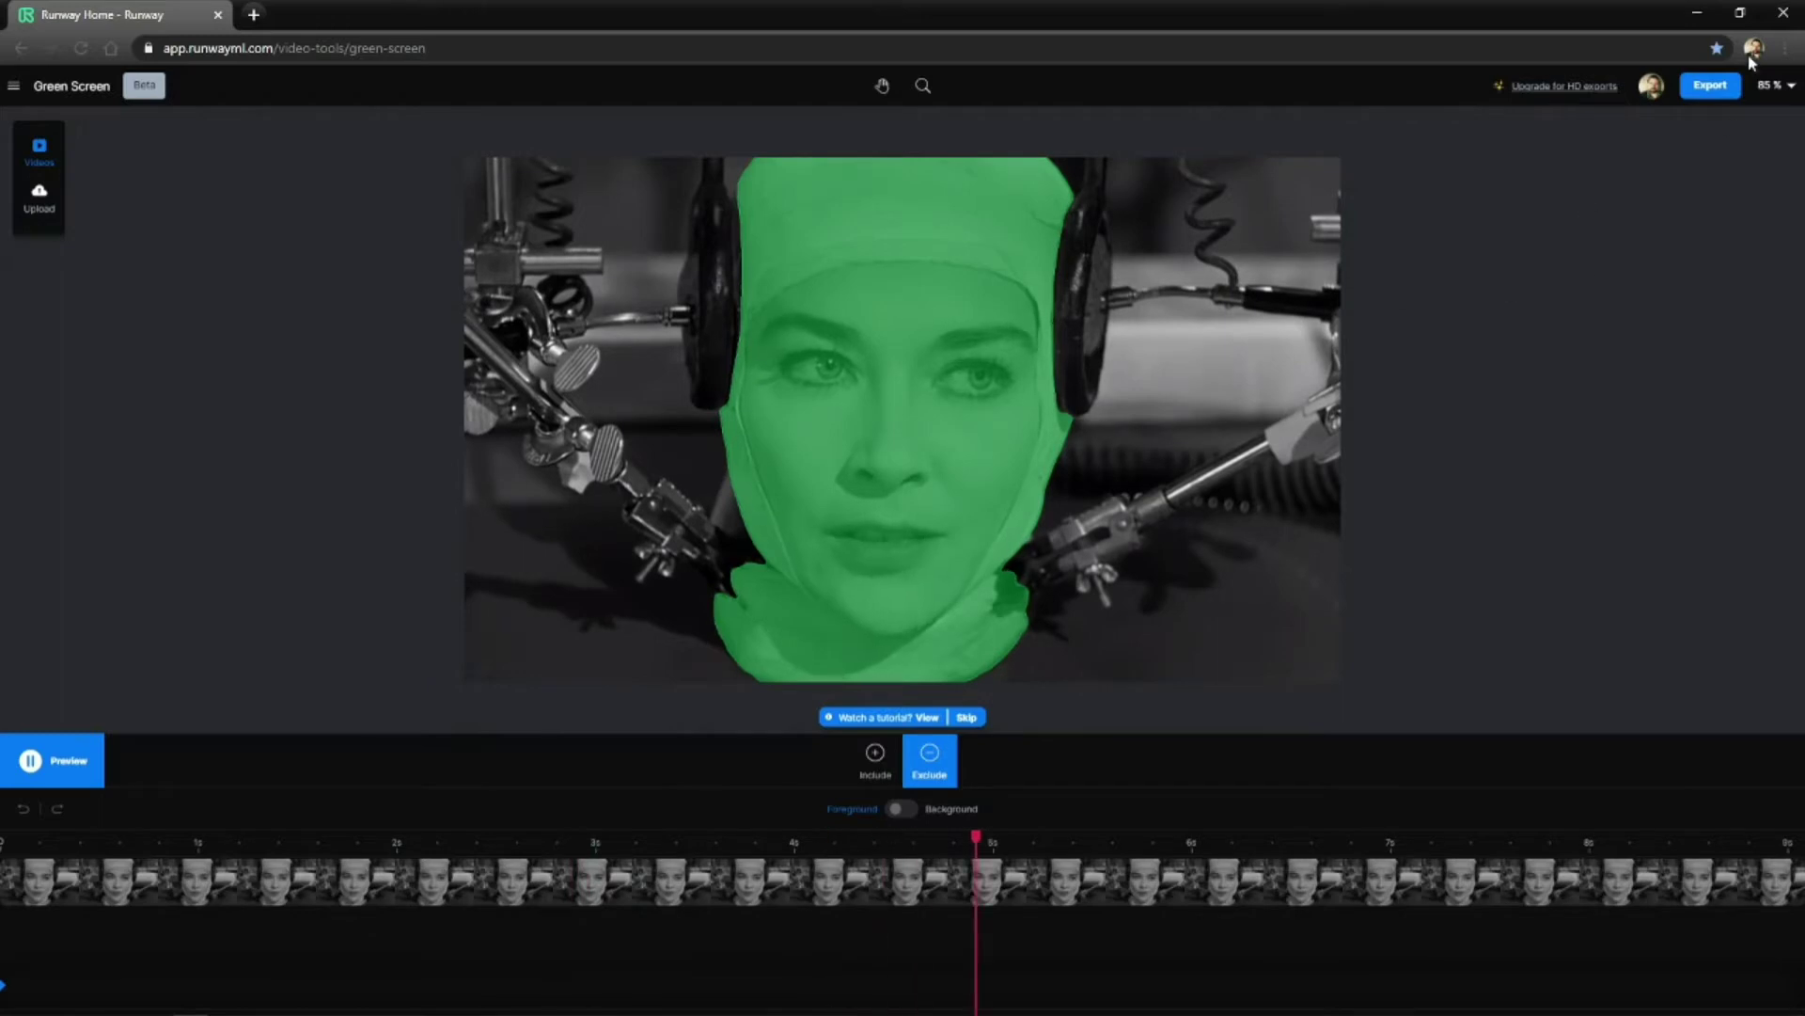
Export the masked head as an SD green-background video and download it from Assets
left_click(1709, 92)
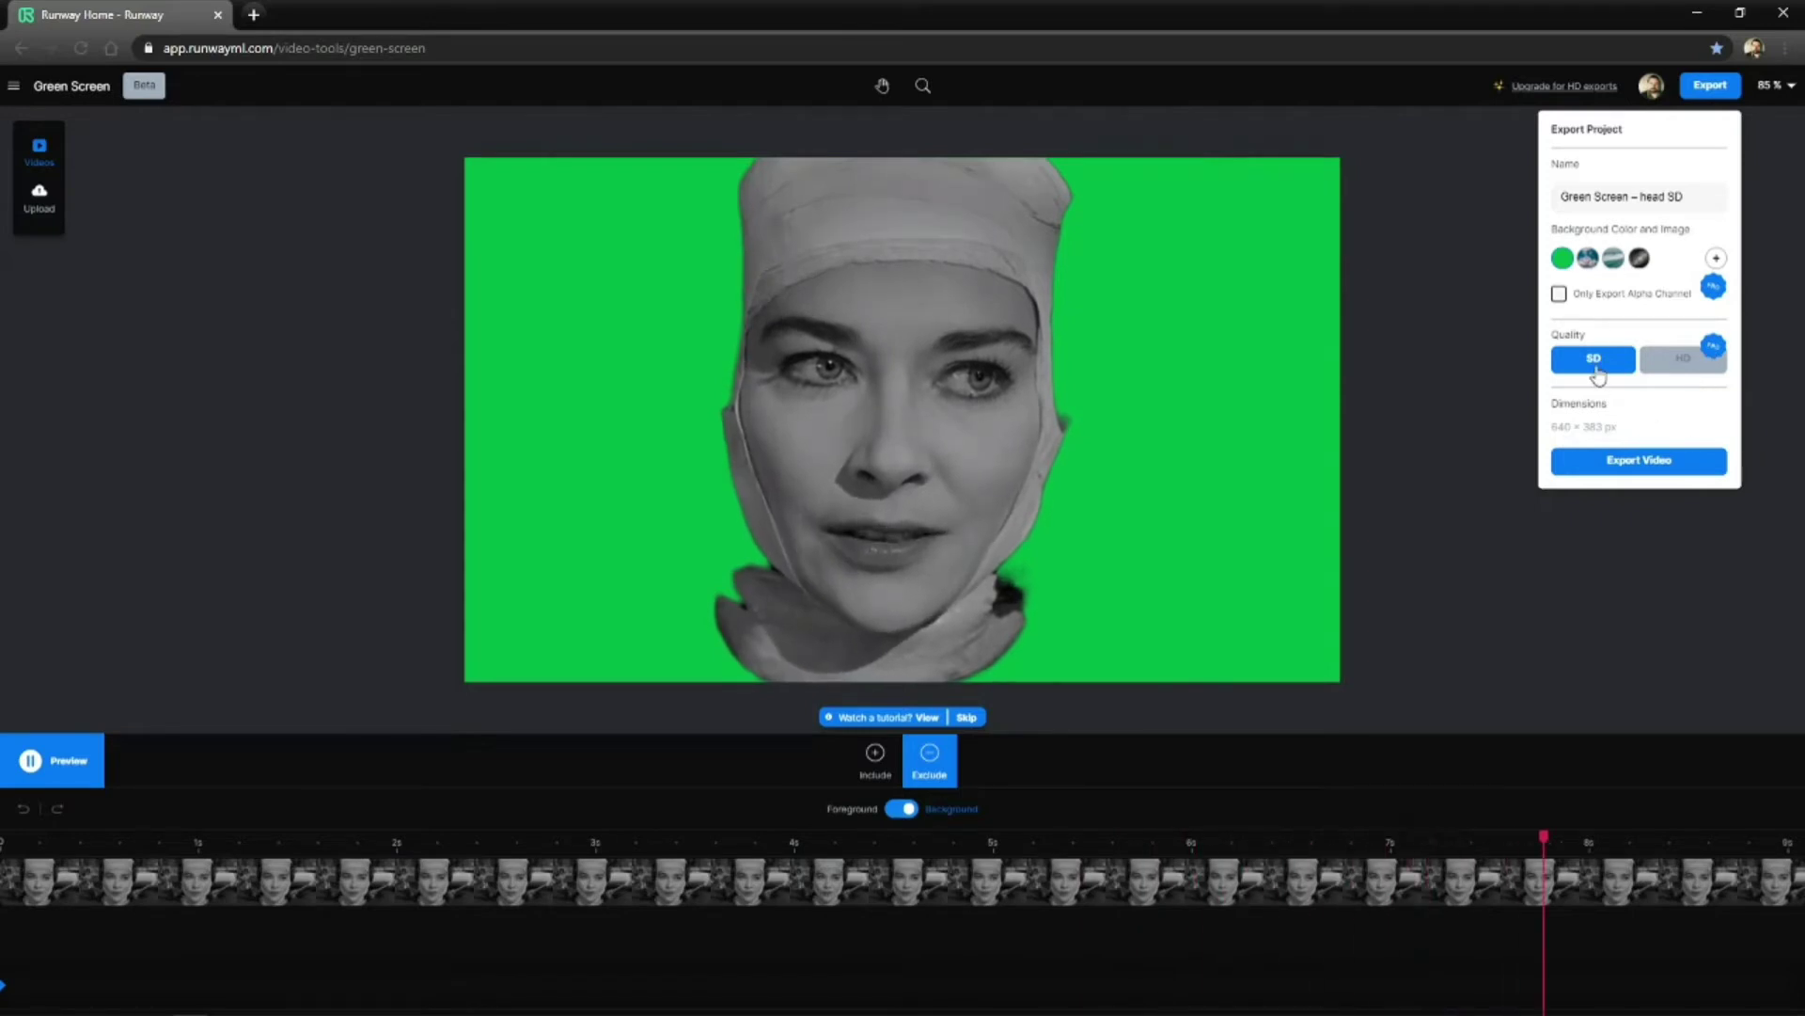
left_click(1609, 459)
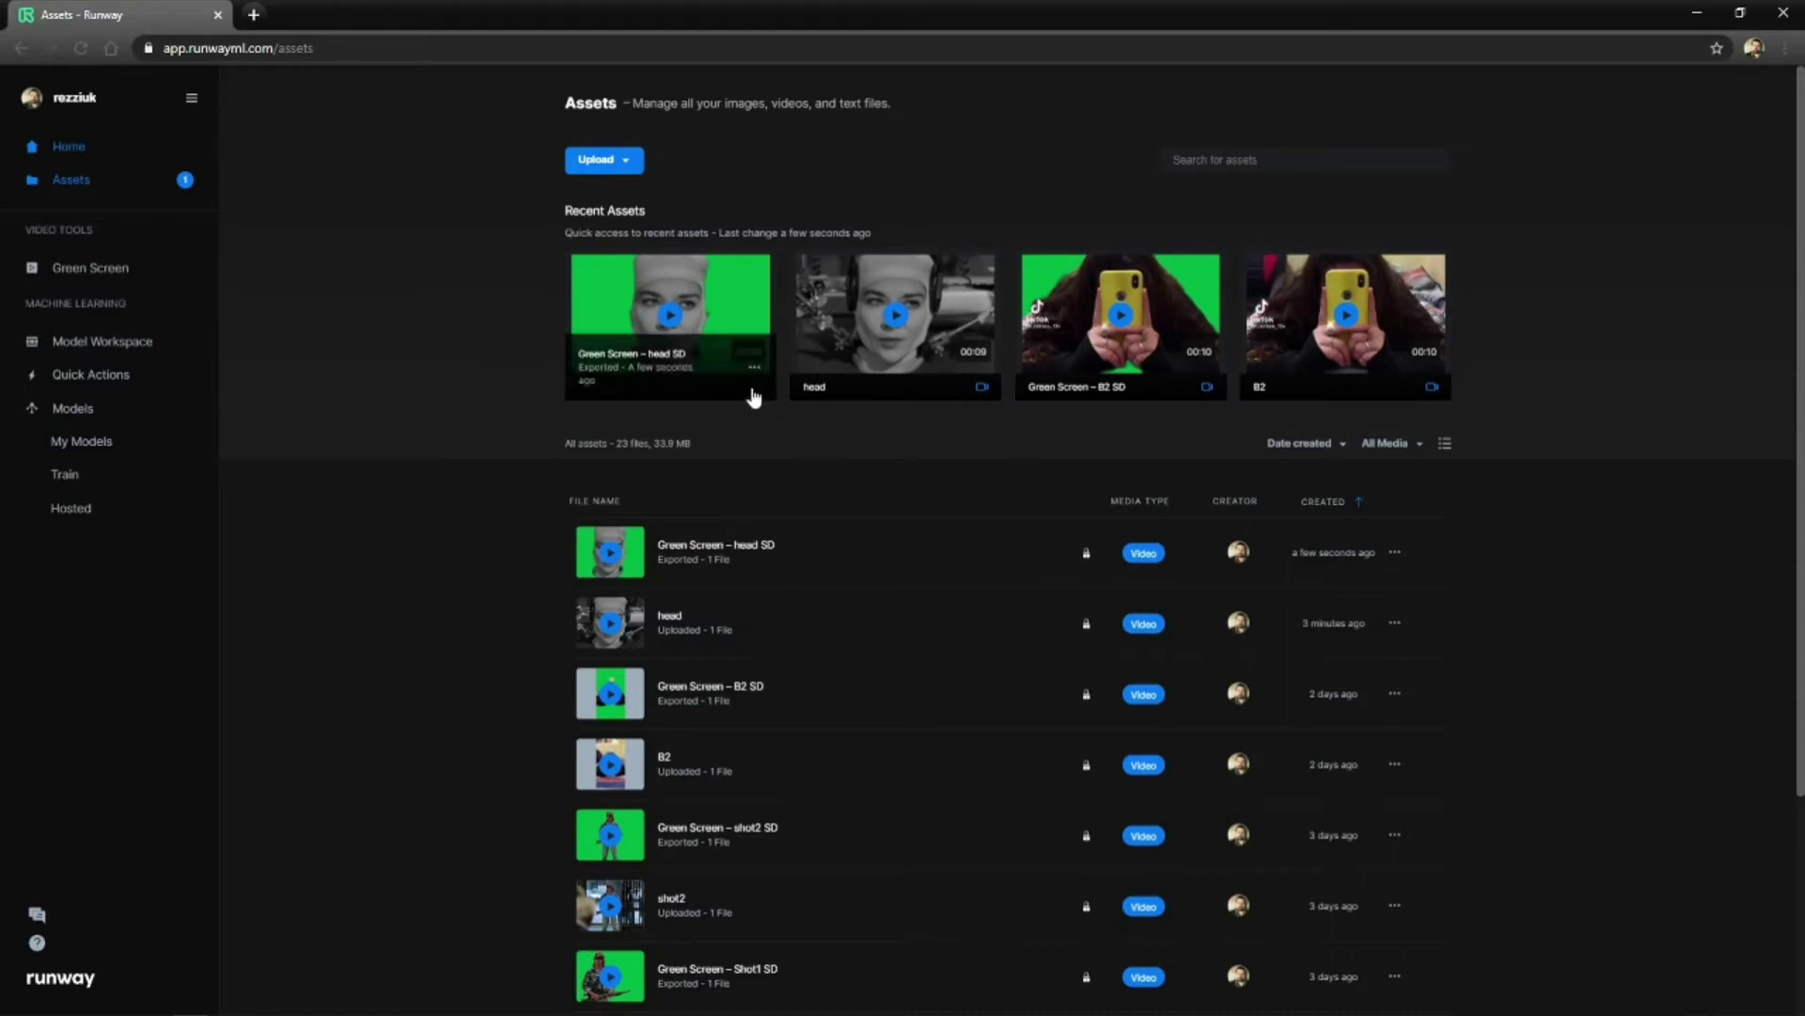
left_click(752, 371)
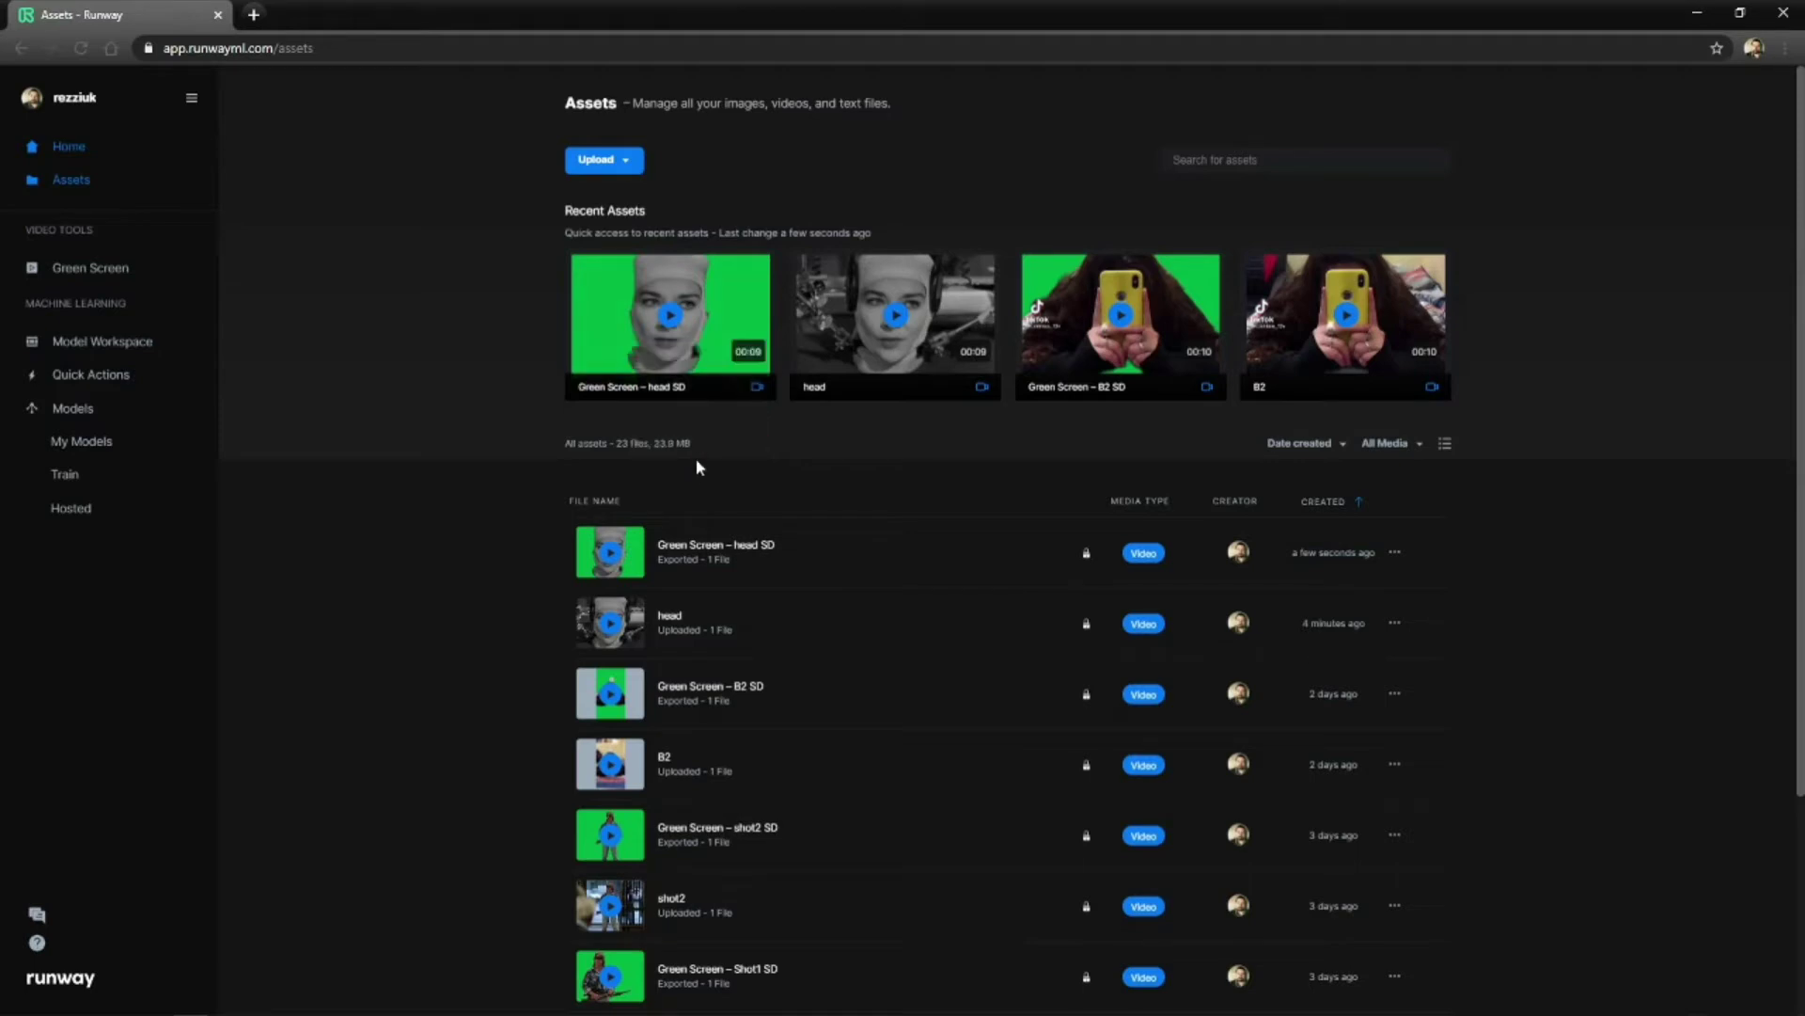
left_click(755, 369)
left_click(704, 395)
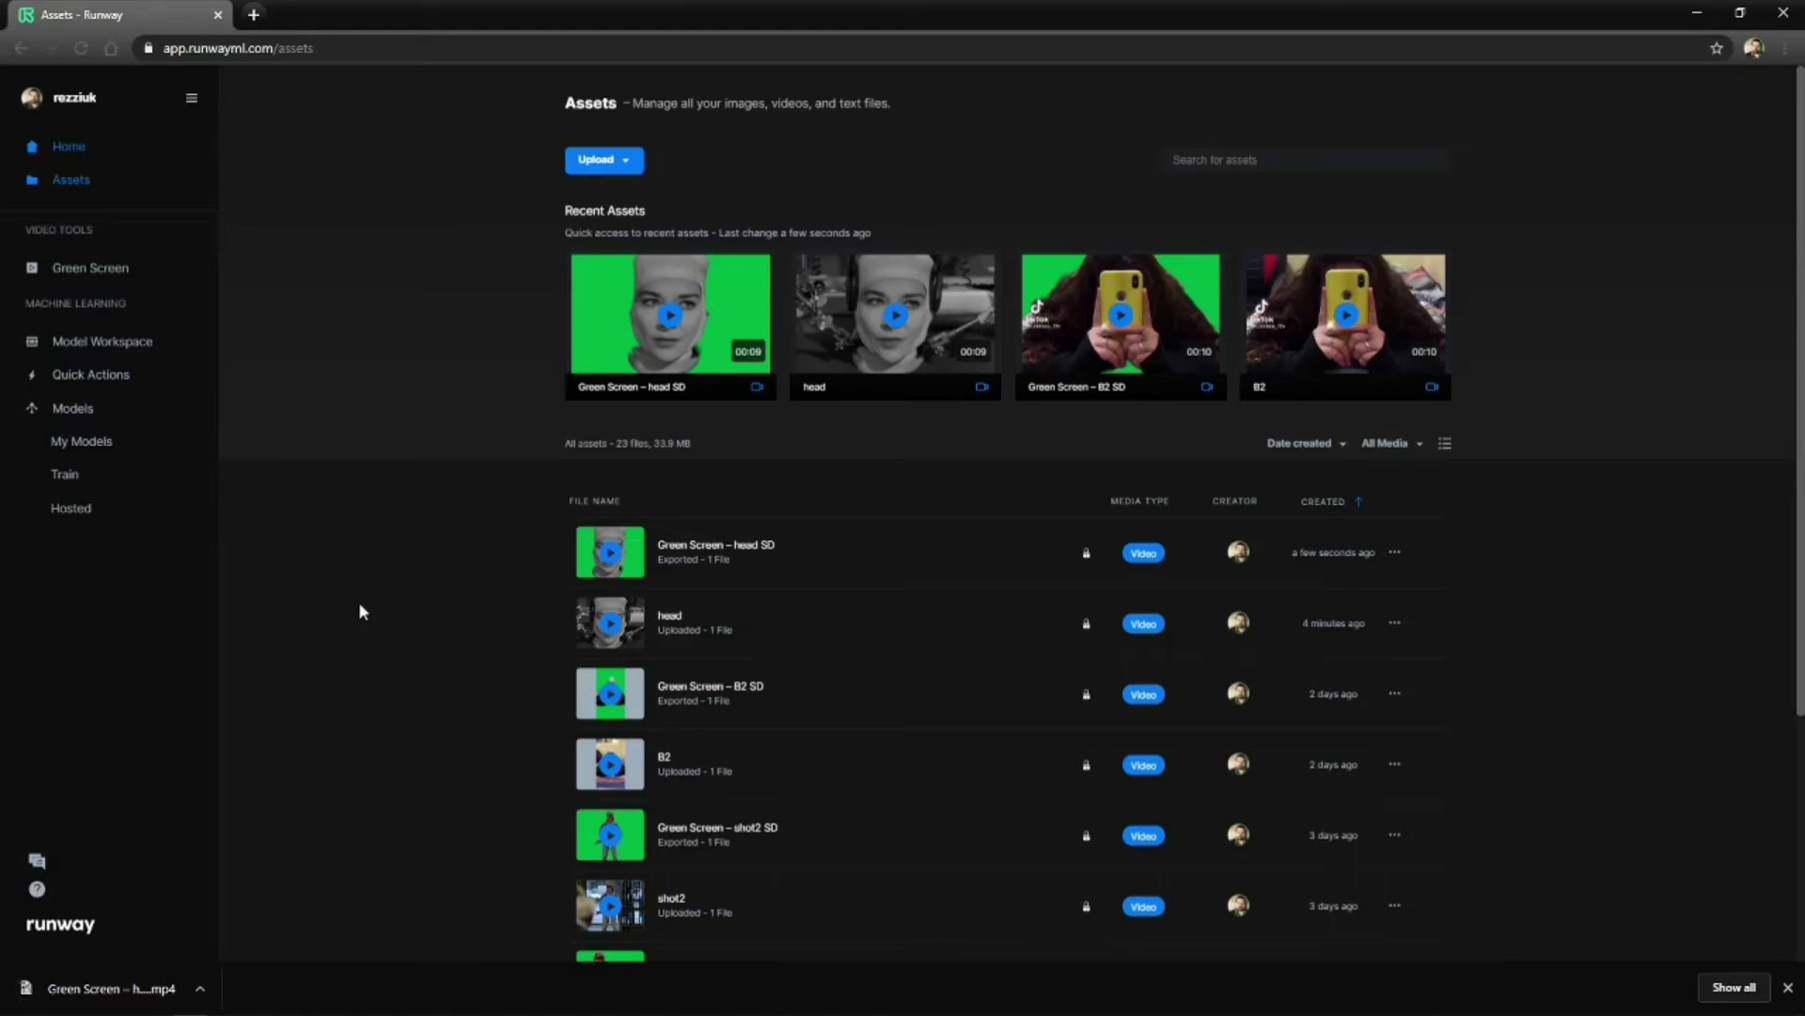
In After Effects, build a head composition from head.mp4
mouse_move(315, 1014)
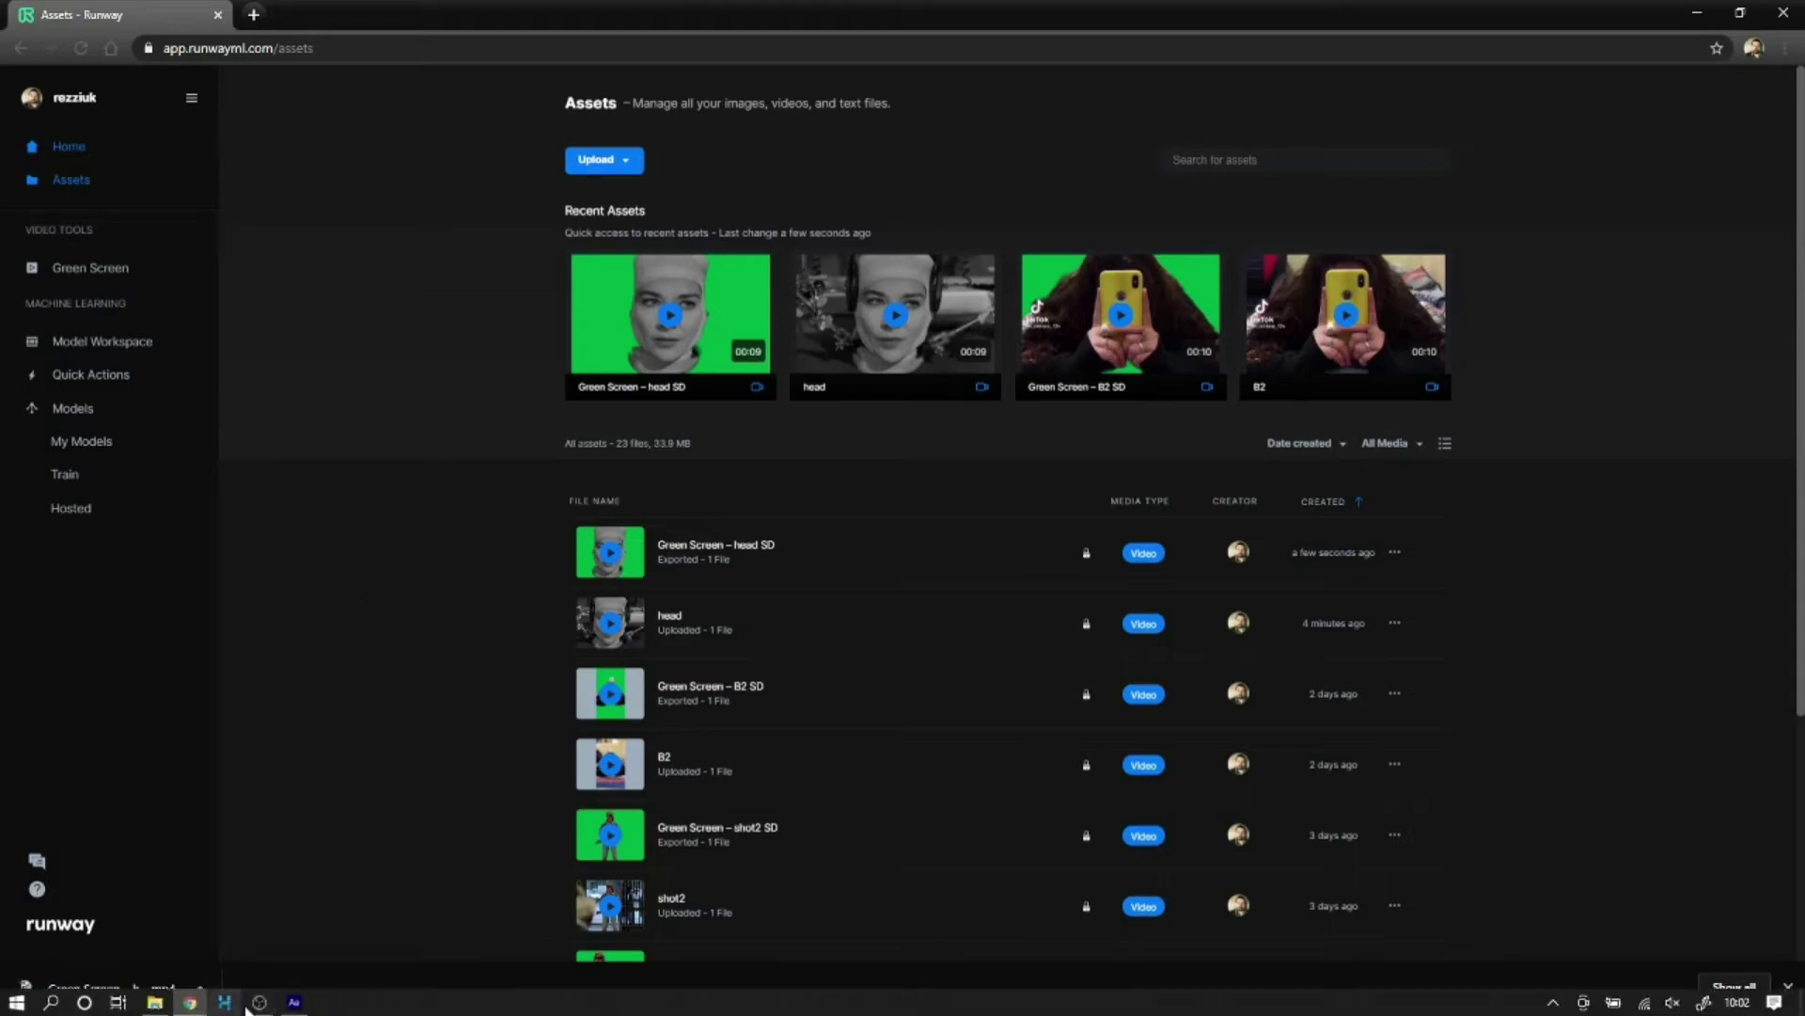
left_click(294, 1001)
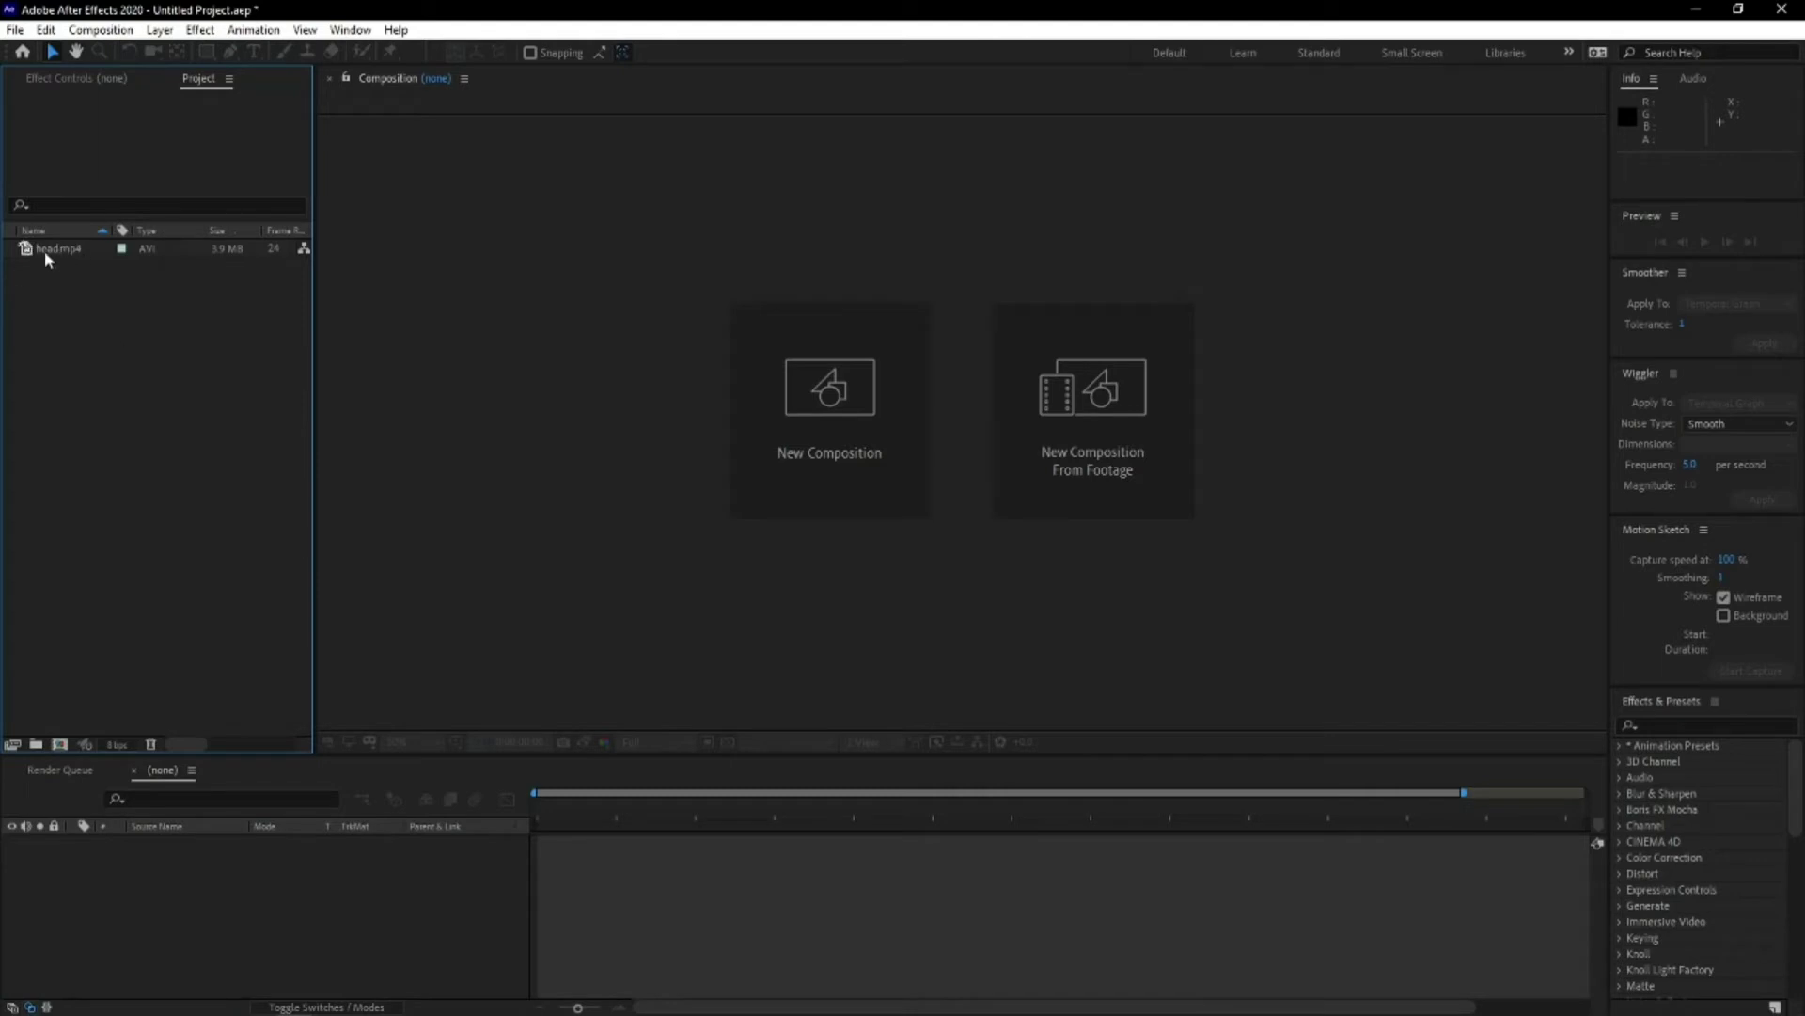
left_click_drag(43, 250, 59, 748)
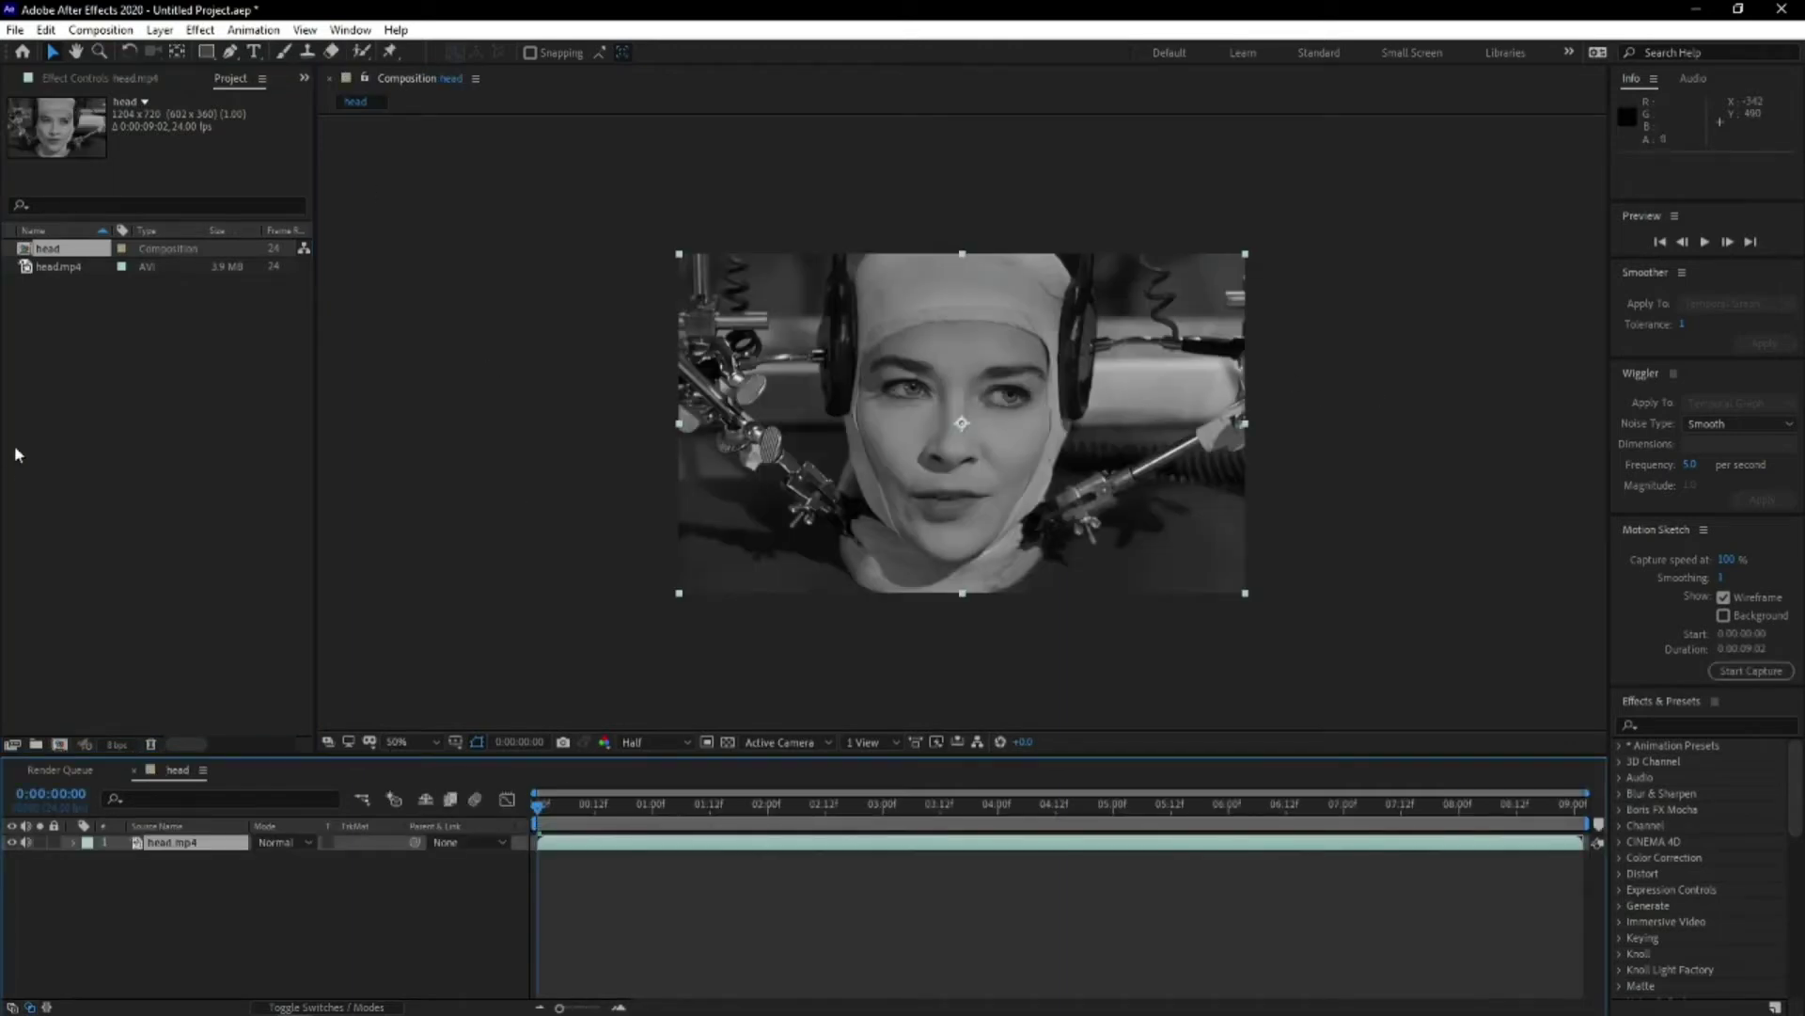
Import Green Screen – head SD from the Downloads folder into the project
left_click(123, 362)
double_click(124, 361)
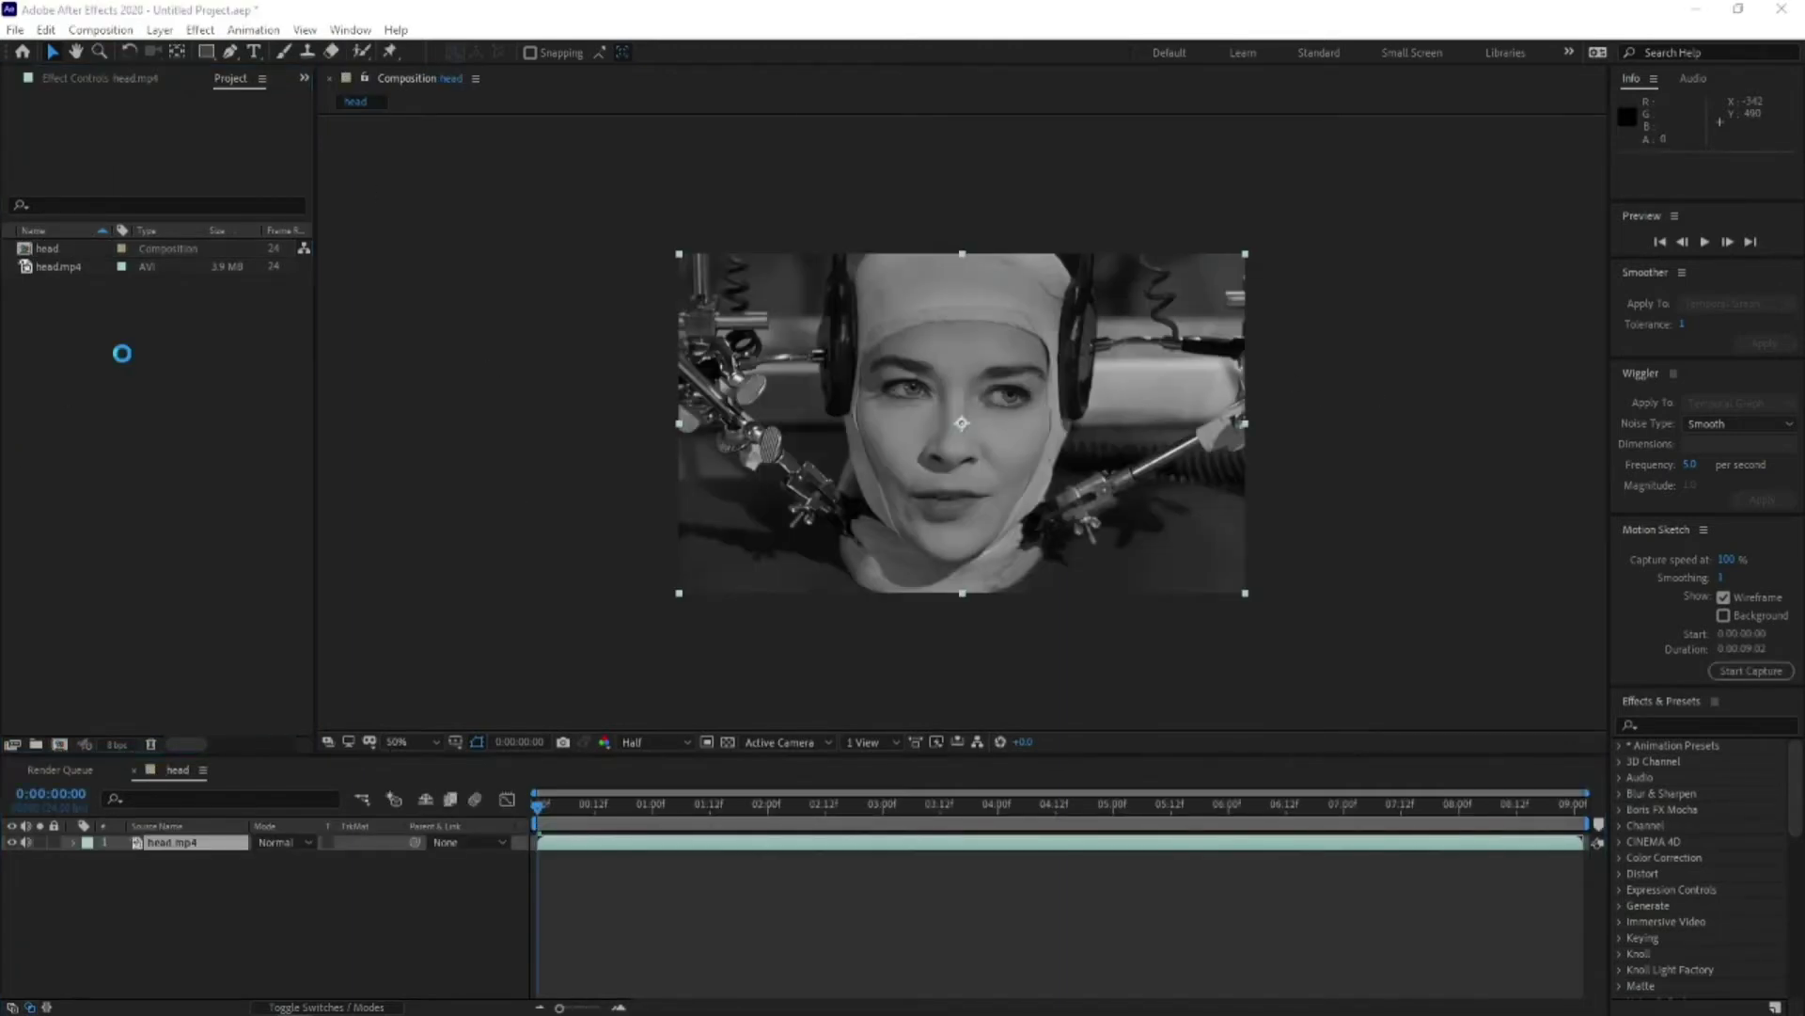
scroll(86, 233, "up", 1)
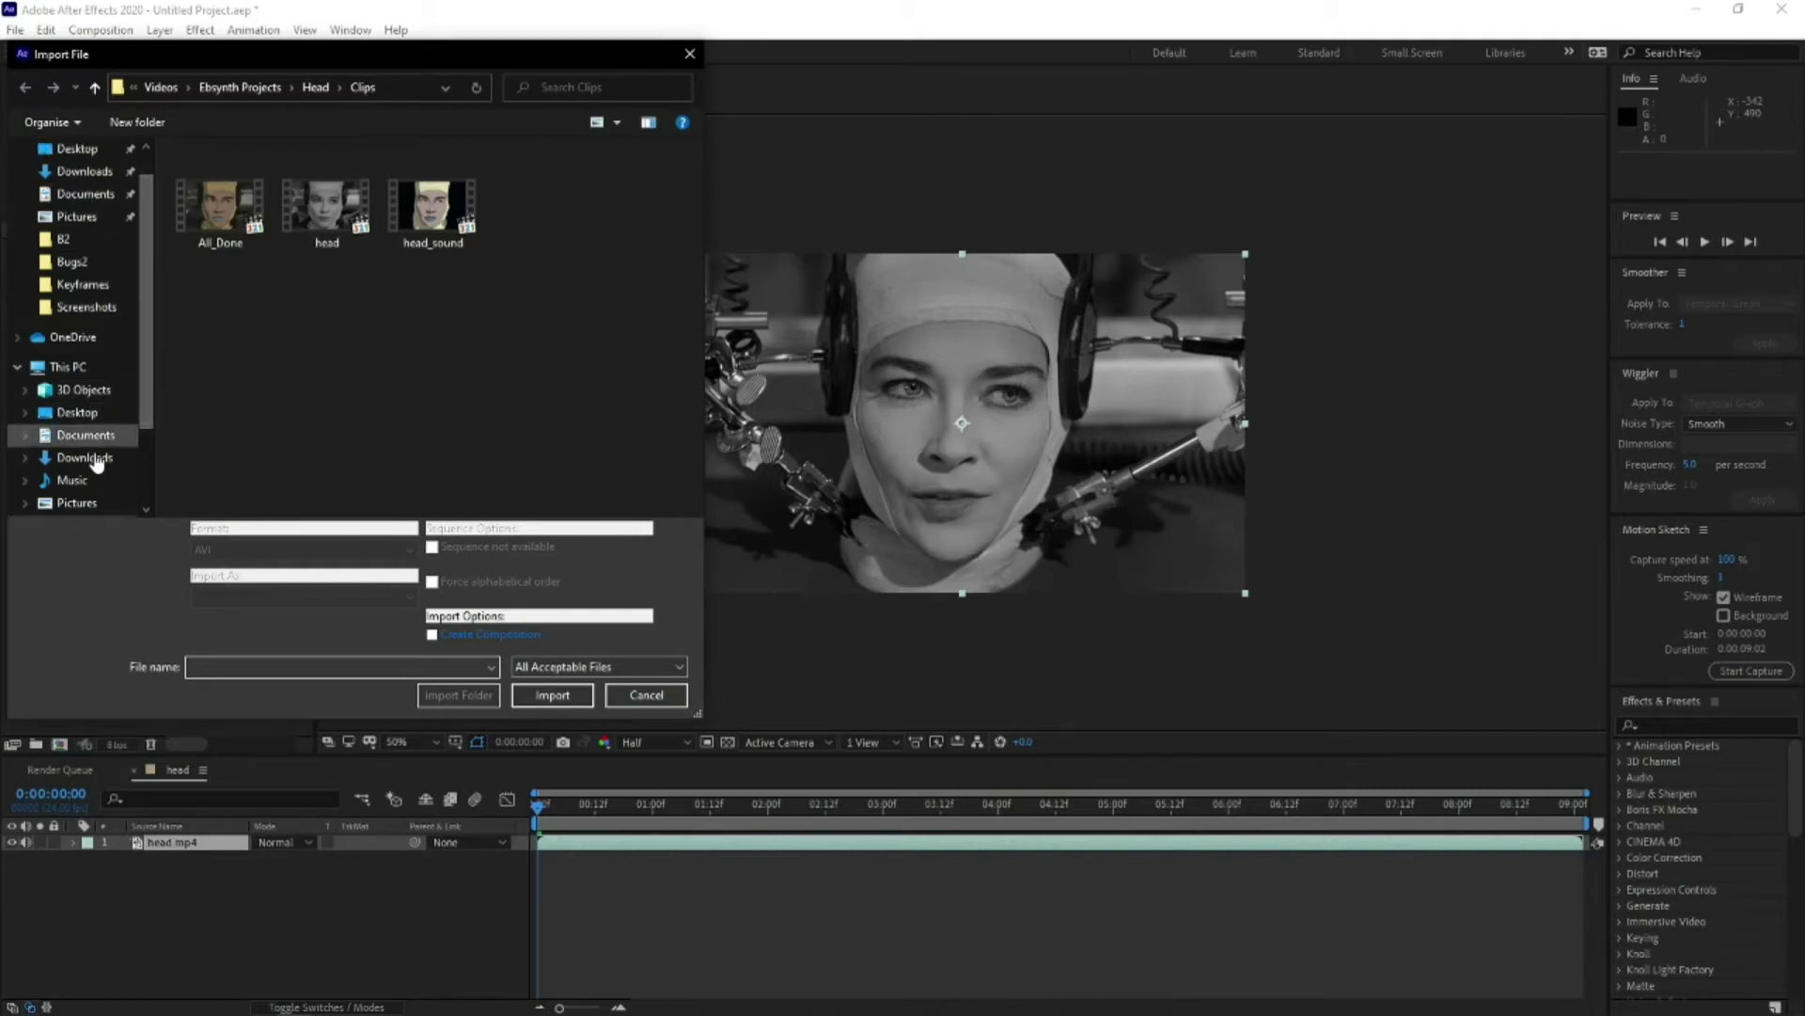
left_click(104, 457)
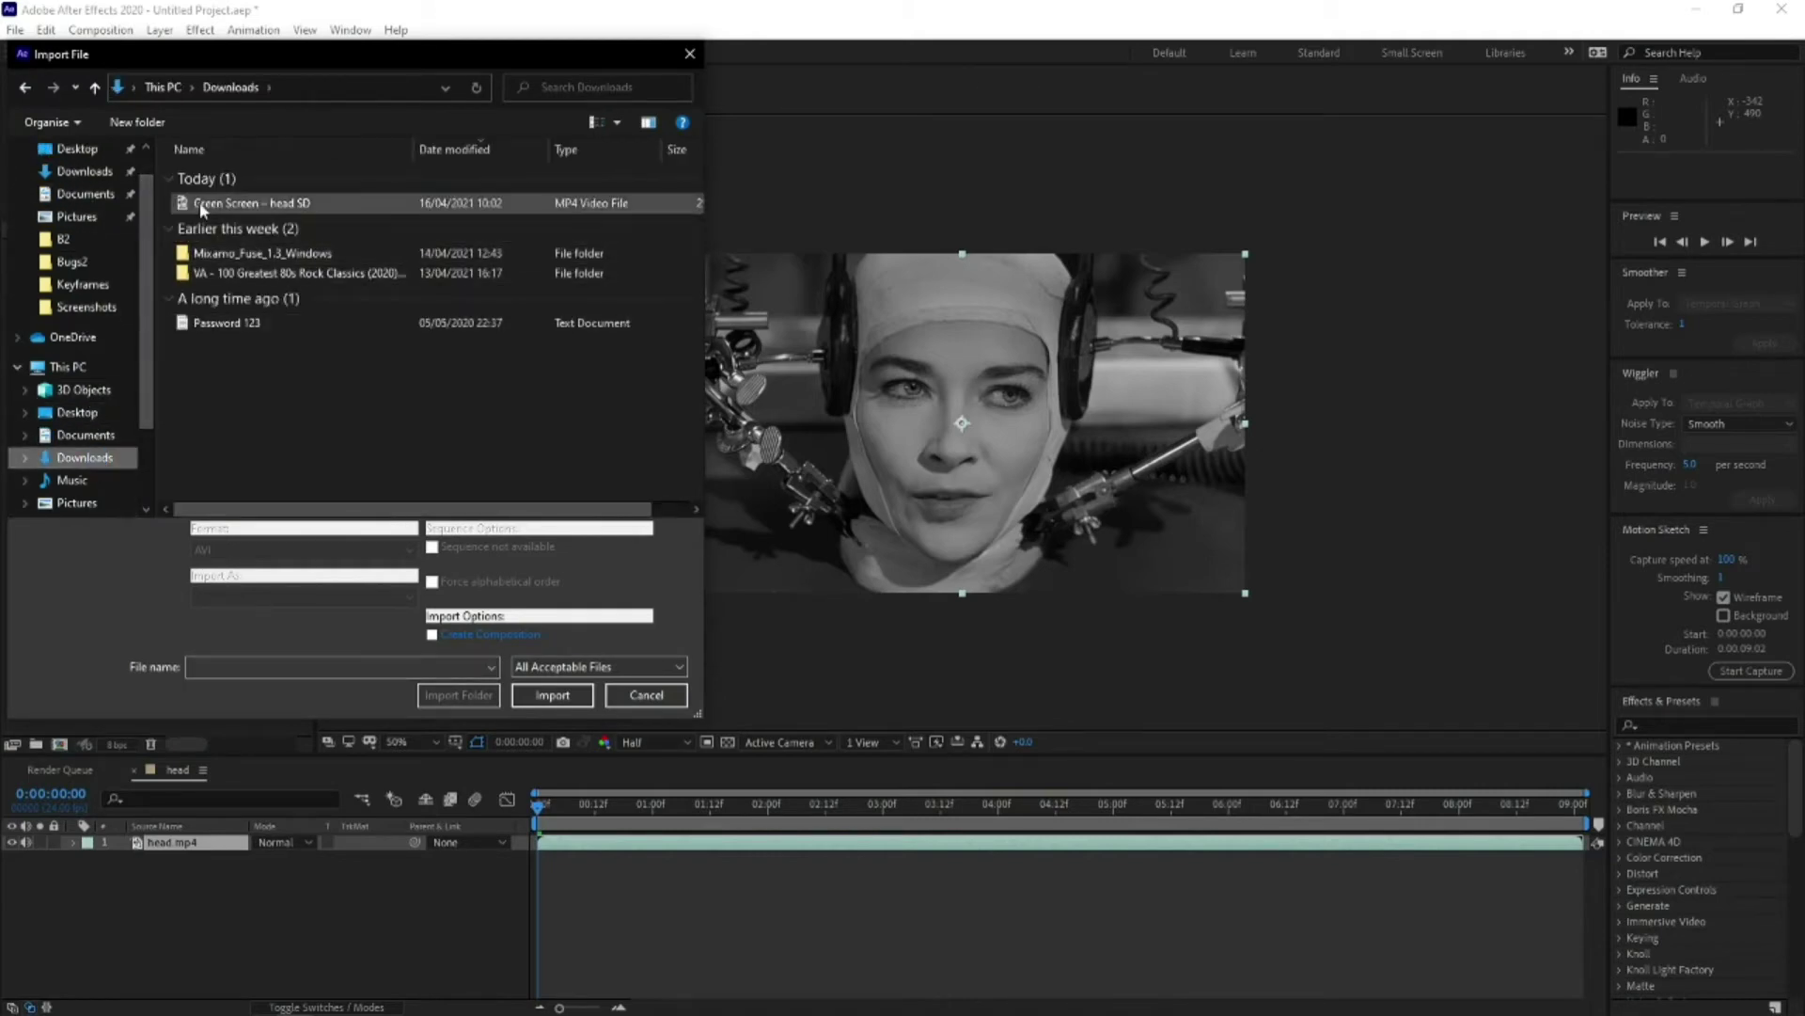
double_click(226, 203)
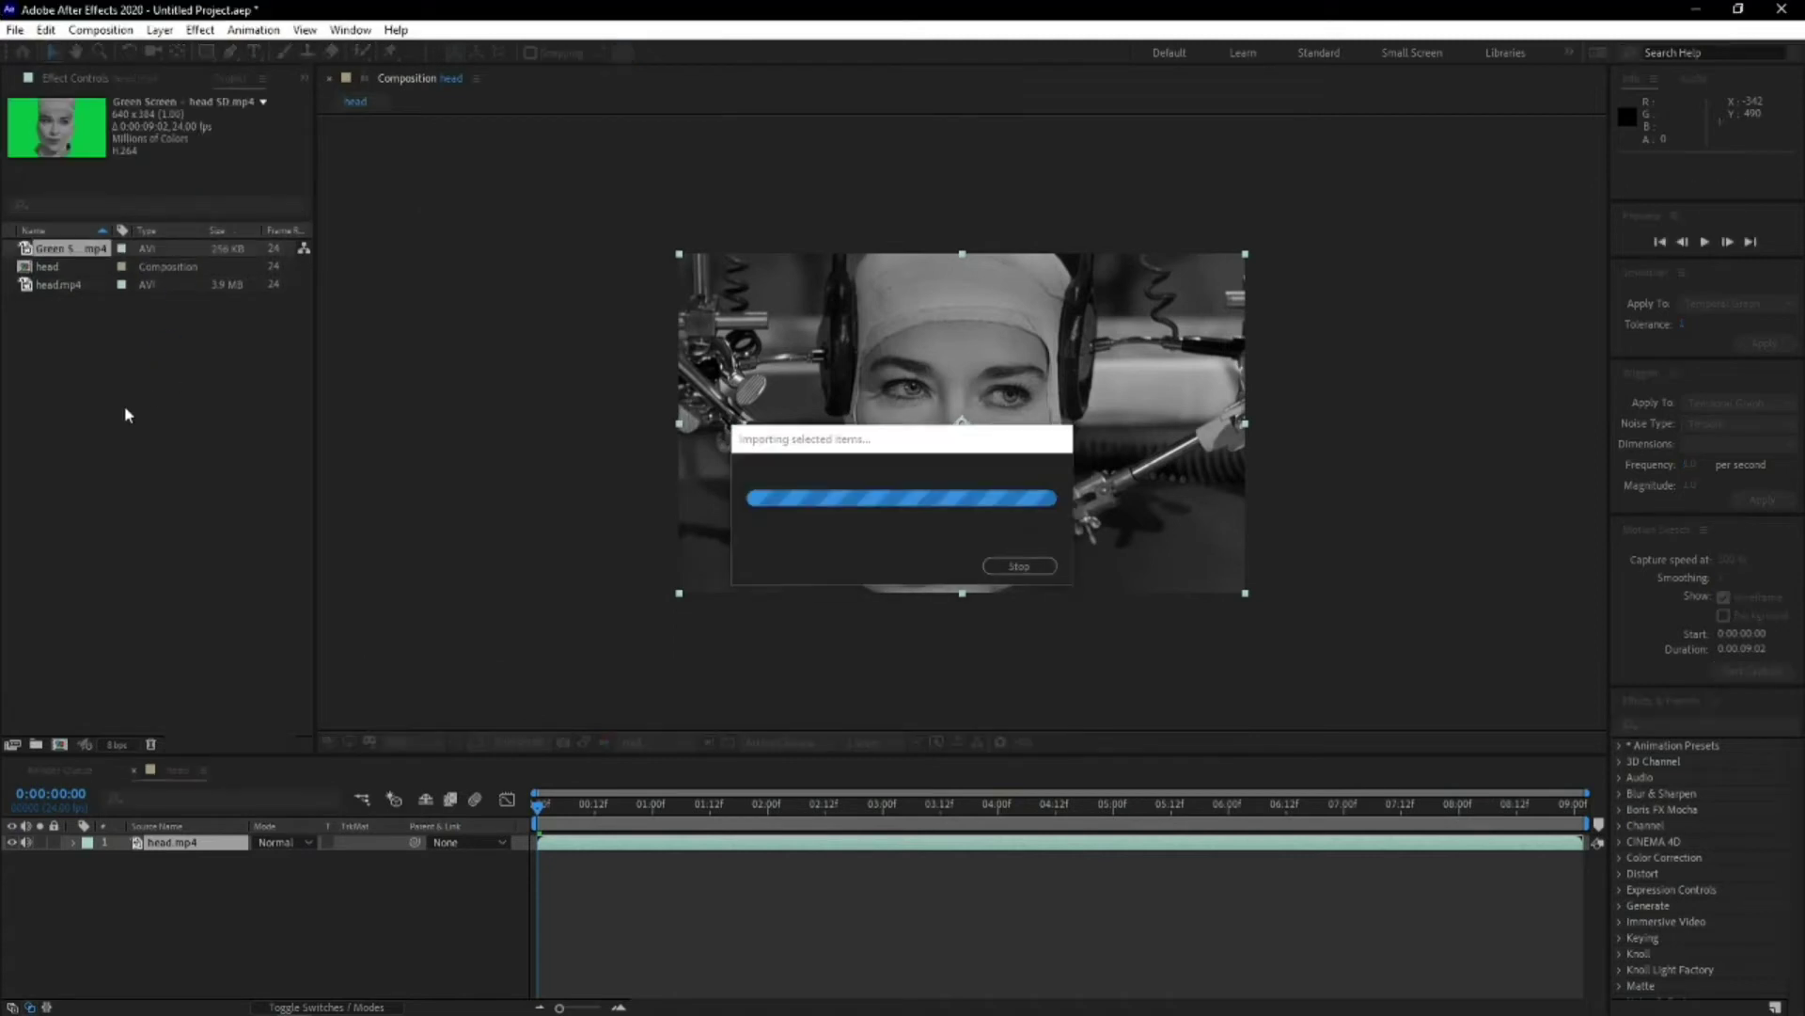
Add Green Screen – head SD to the head composition and enlarge it to fill the frame
left_click_drag(61, 248, 963, 424)
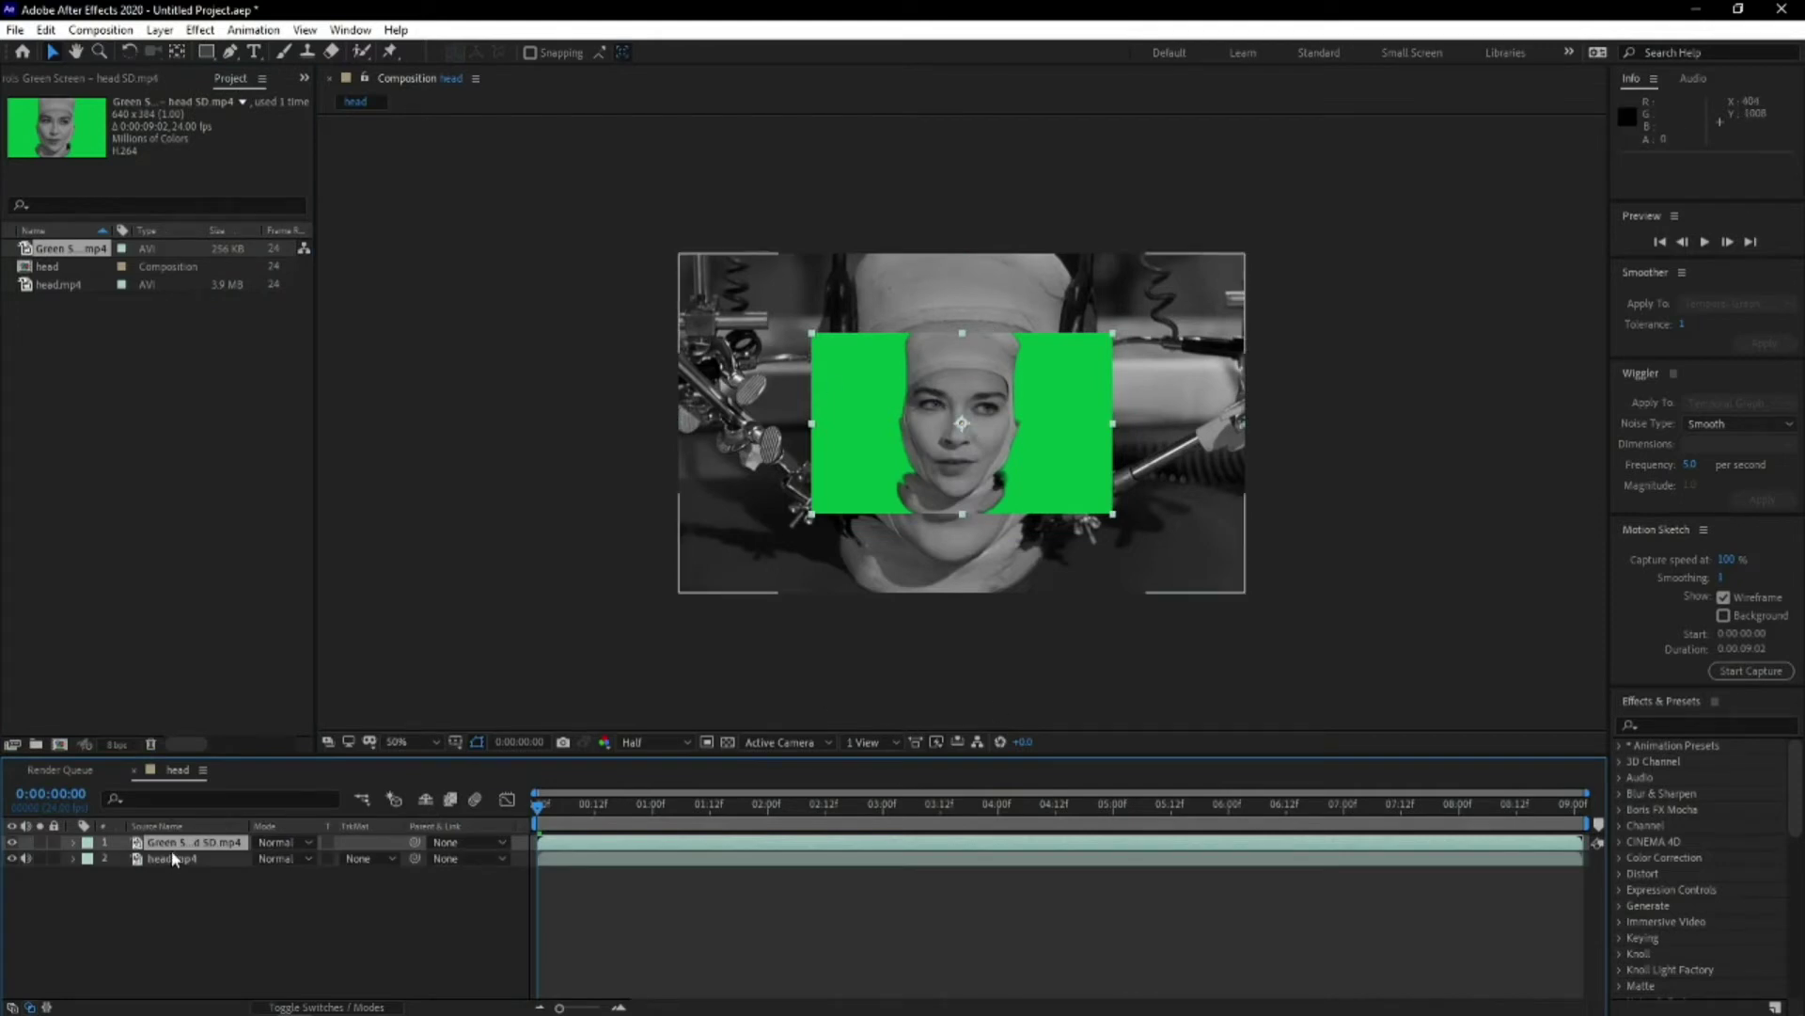
key("s")
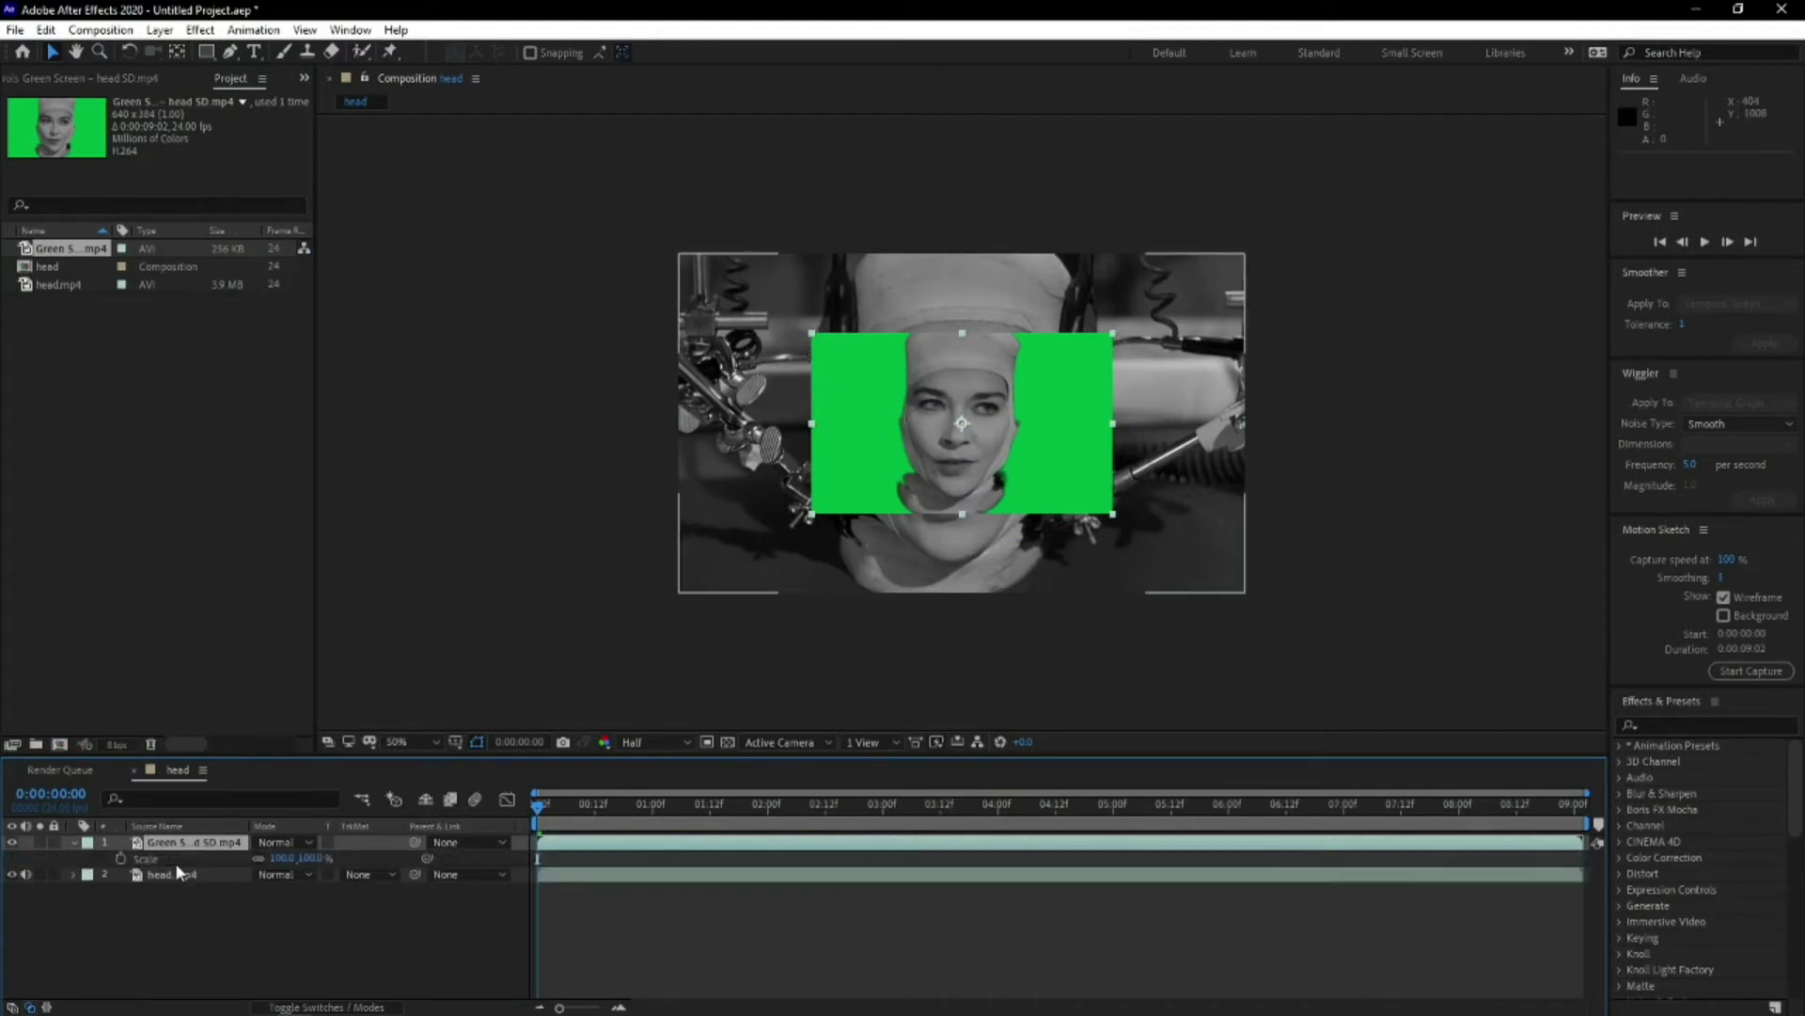
left_click_drag(810, 515, 676, 596)
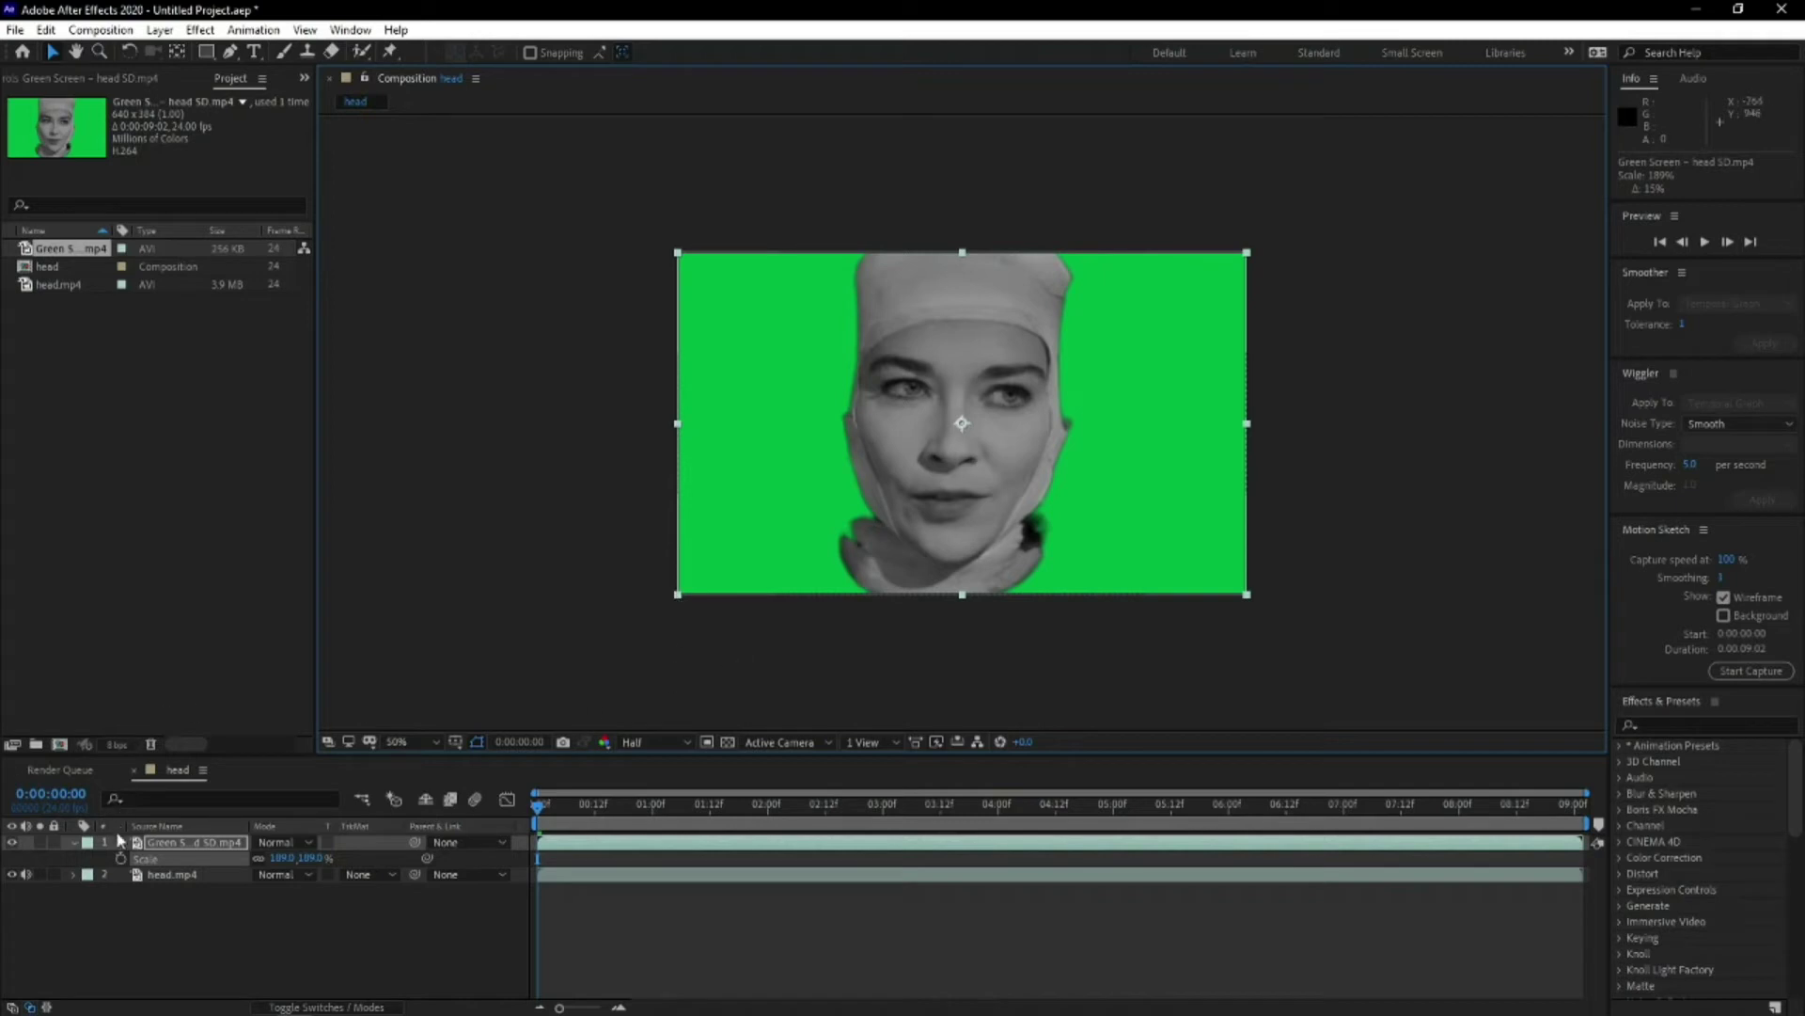
left_click(414, 742)
left_click(448, 438)
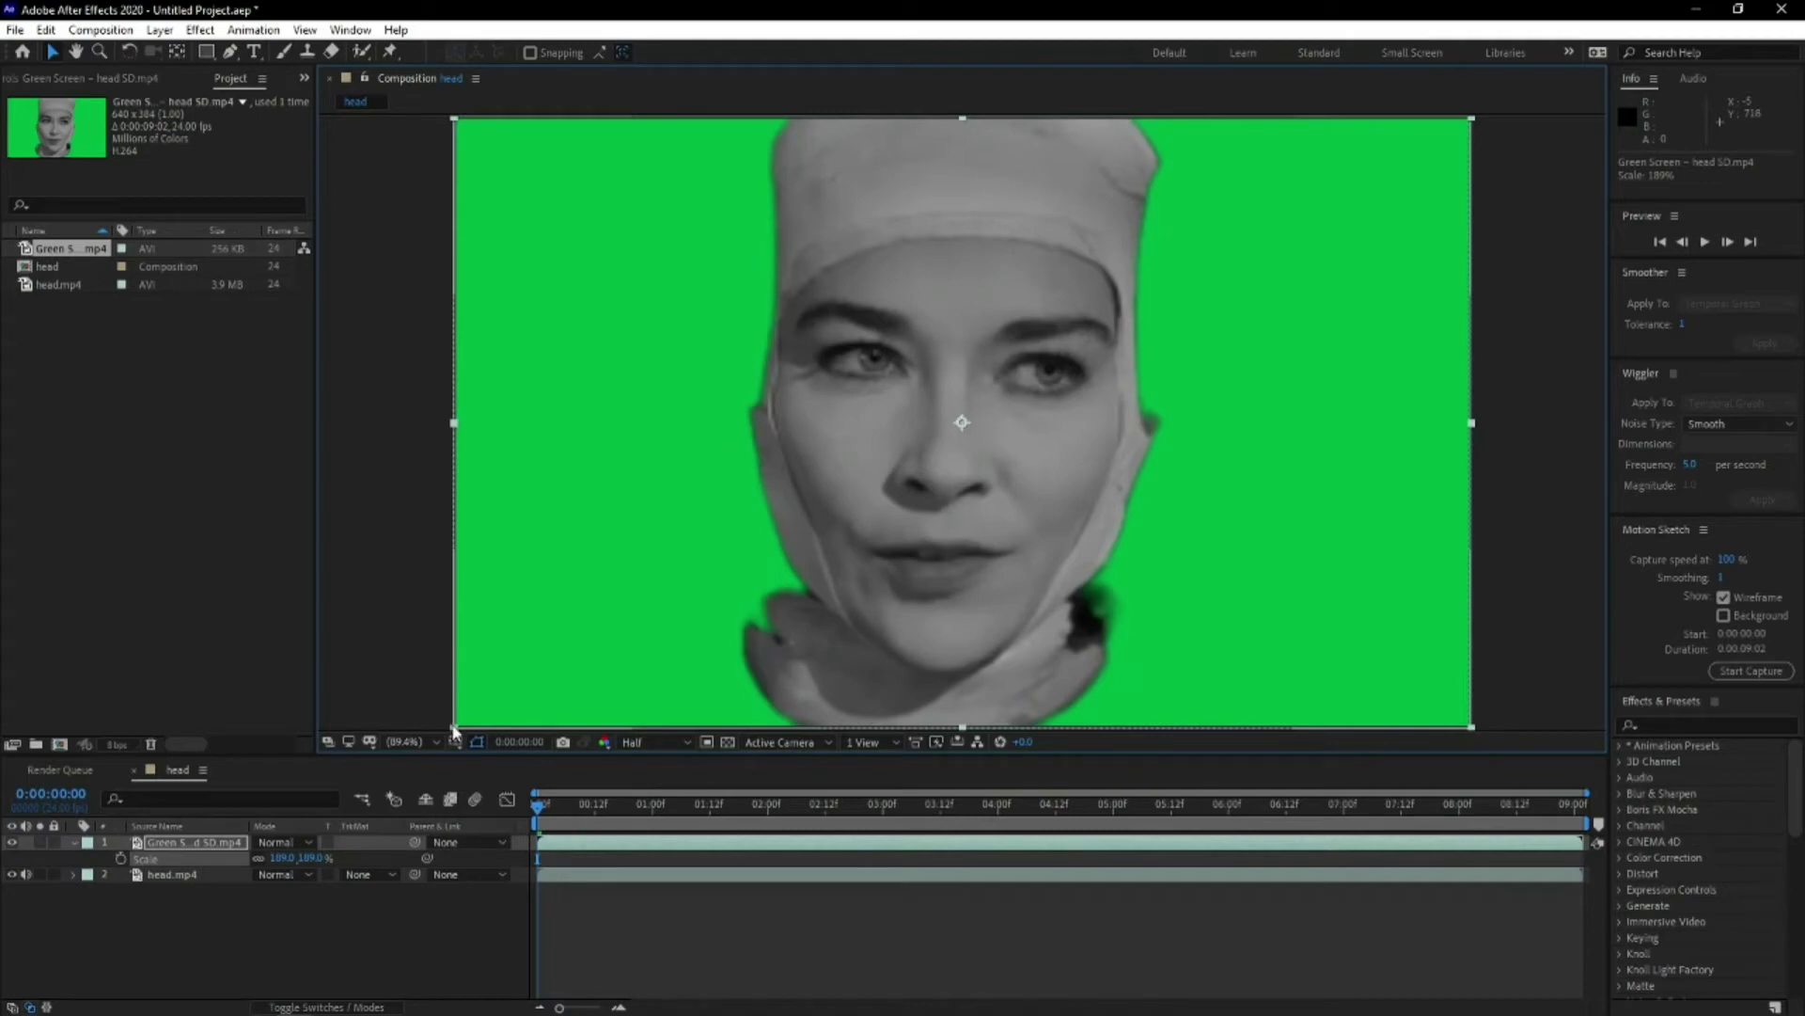
Fine-tune the green layer's scale to 188.3%, toggling its visibility to compare with head.mp4
left_click_drag(452, 728, 456, 732)
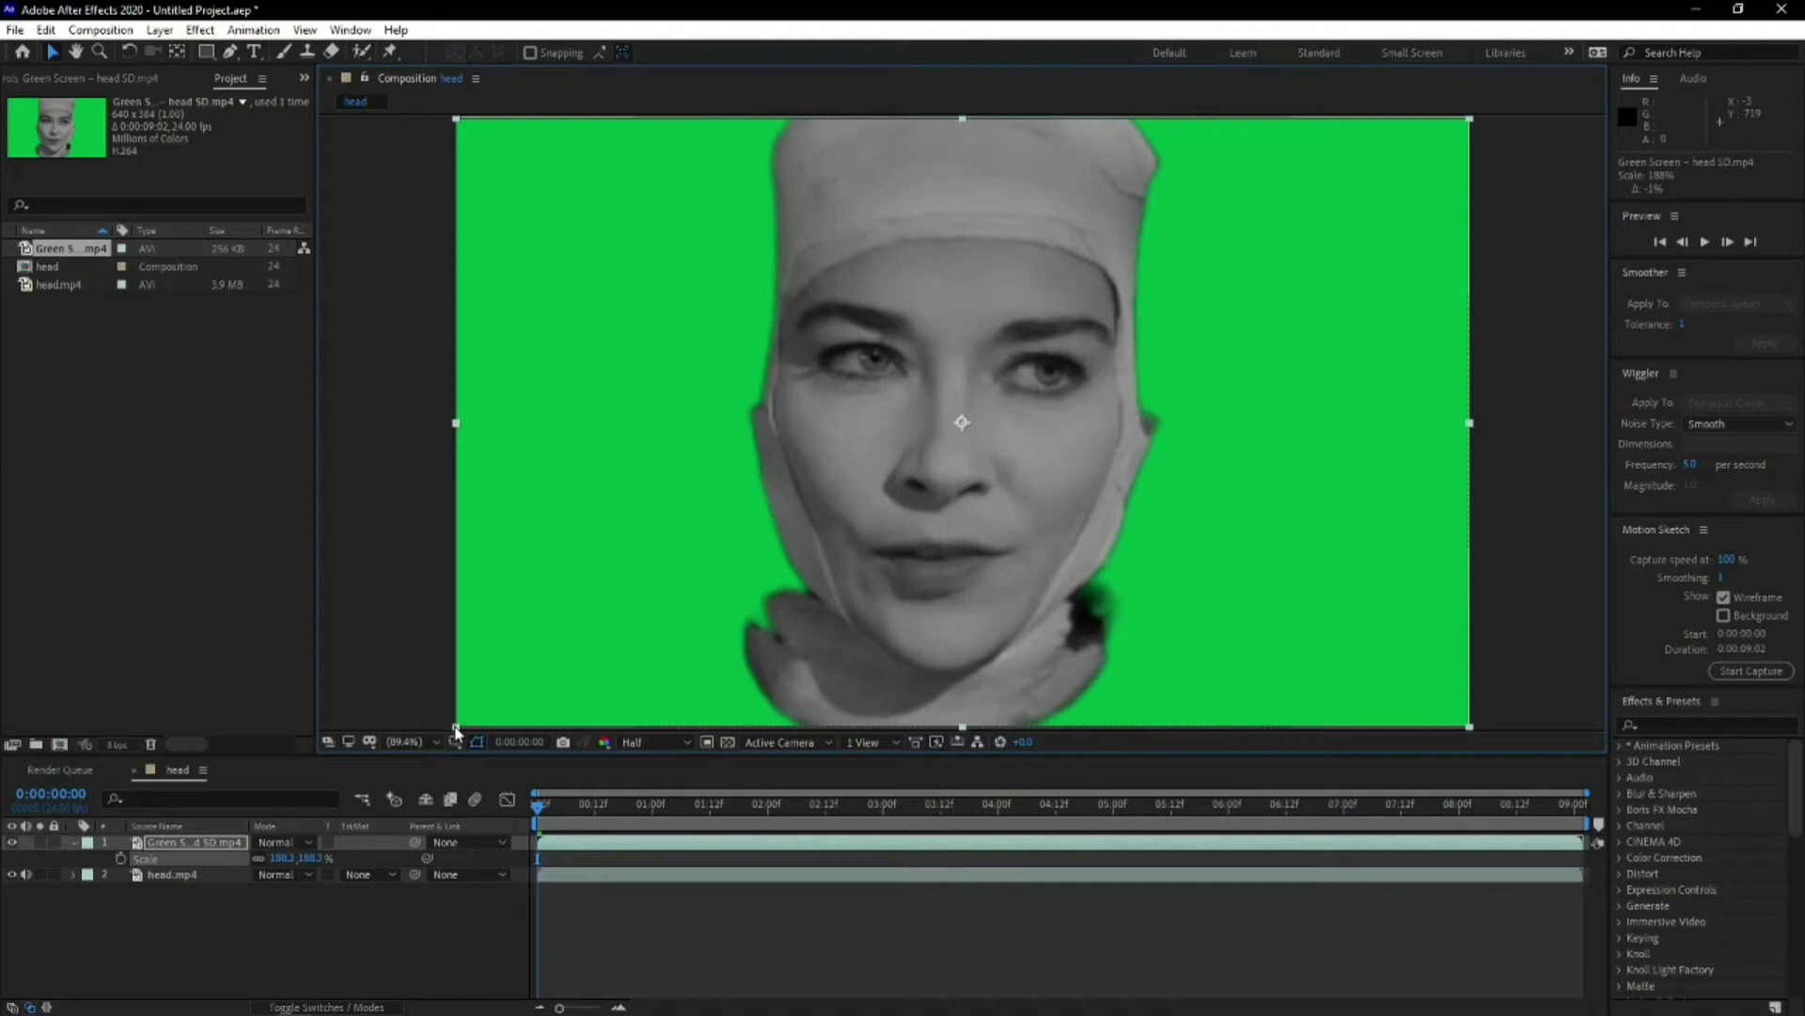
left_click(11, 842)
left_click(12, 843)
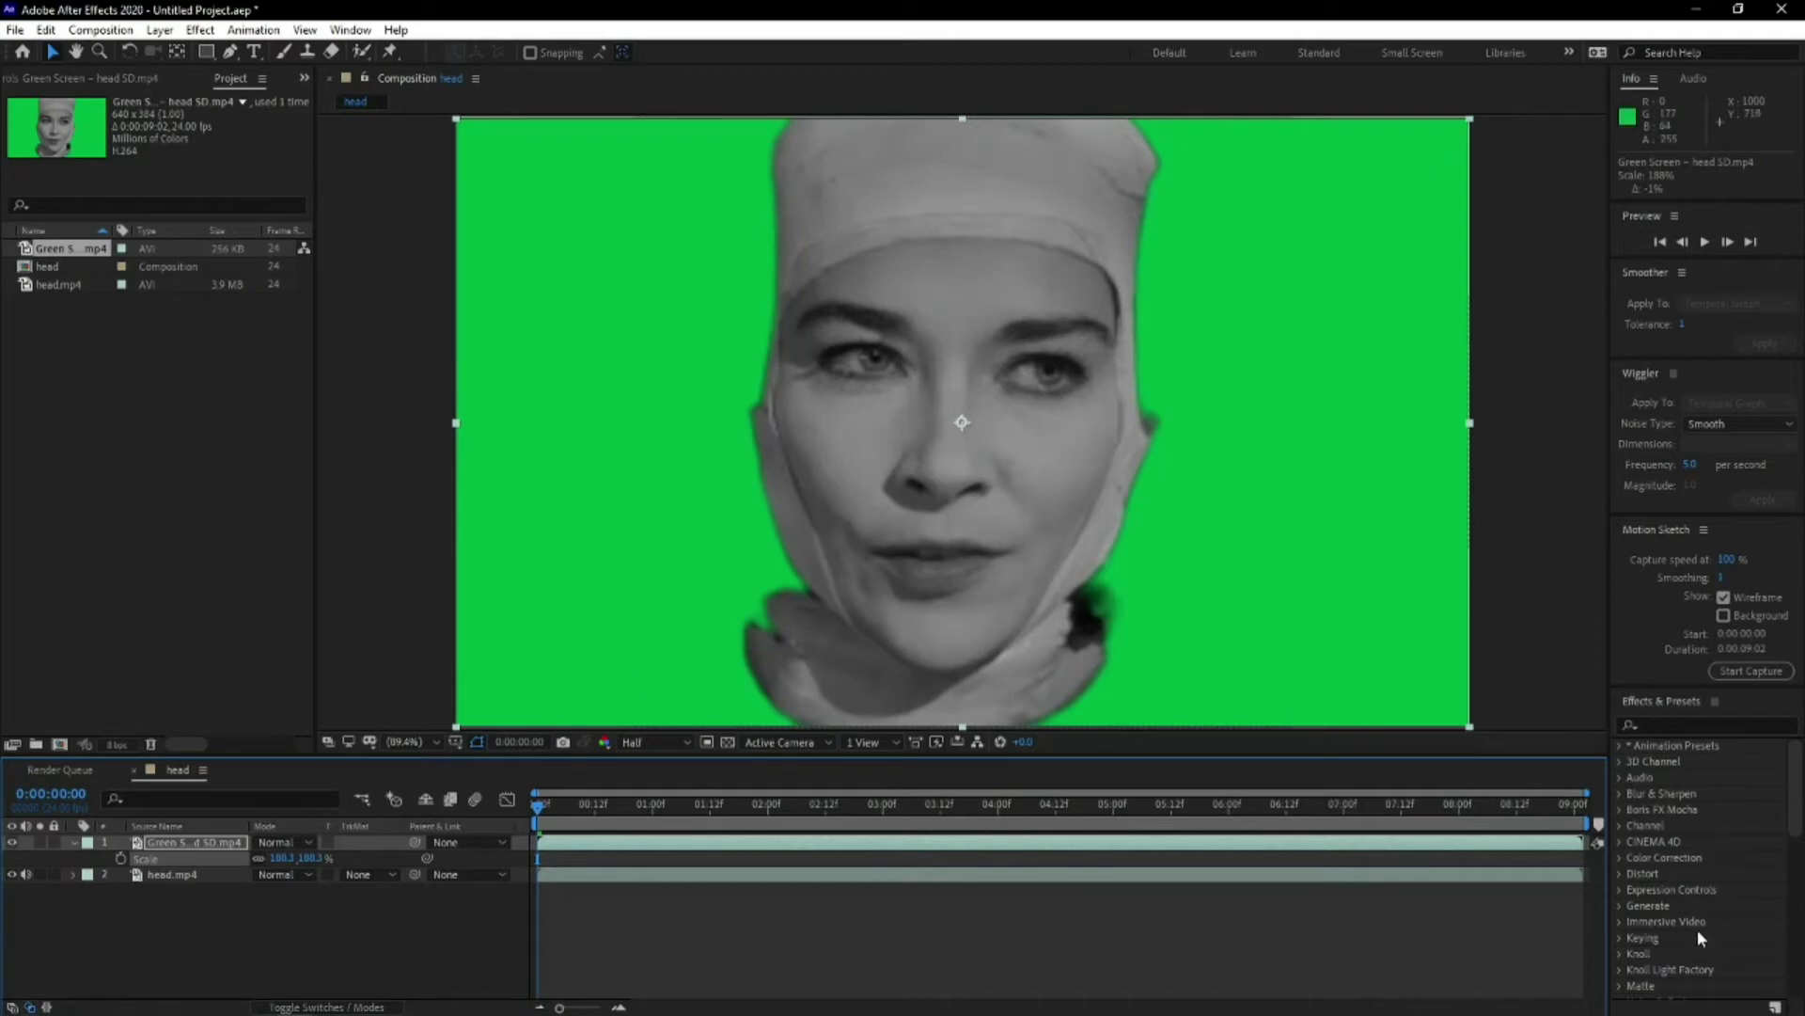
Search the effects for 'key' and apply Keylight (1.2) to the green-screen layer
mouse_move(1796, 827)
left_mouse_down()
mouse_move(1796, 899)
mouse_move(1796, 846)
left_mouse_up()
left_click(1698, 724)
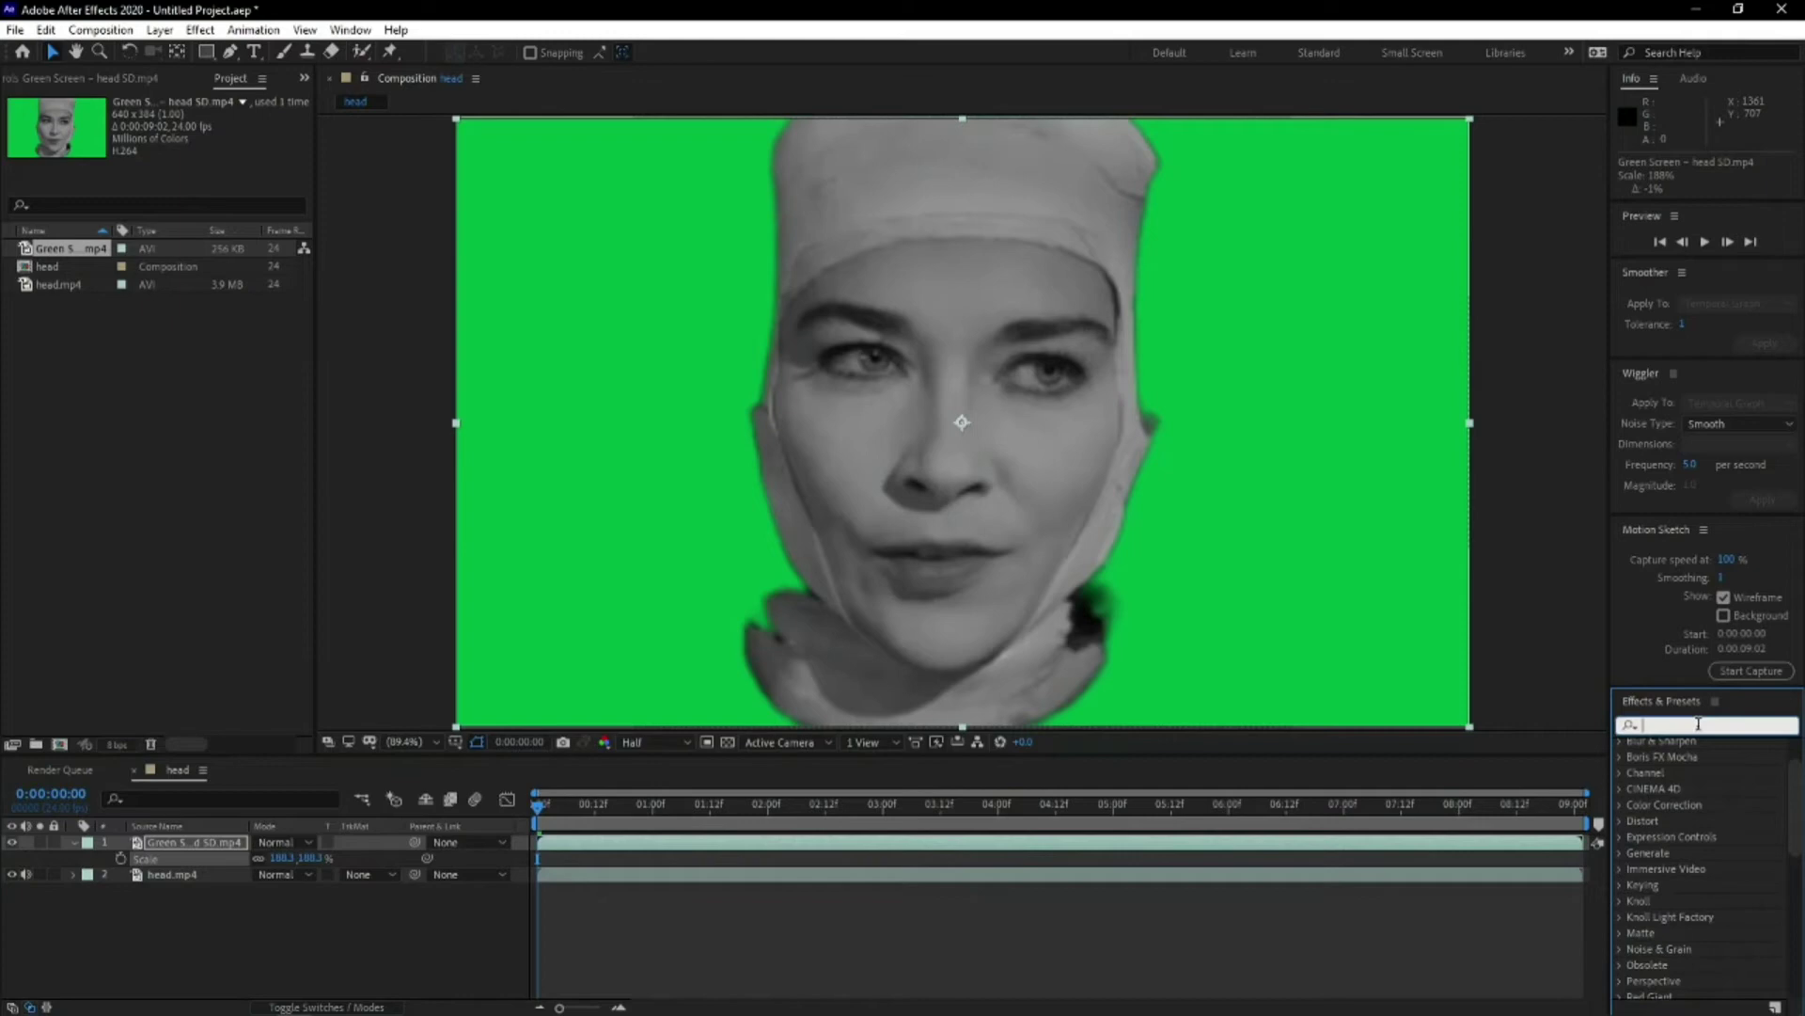
type("key")
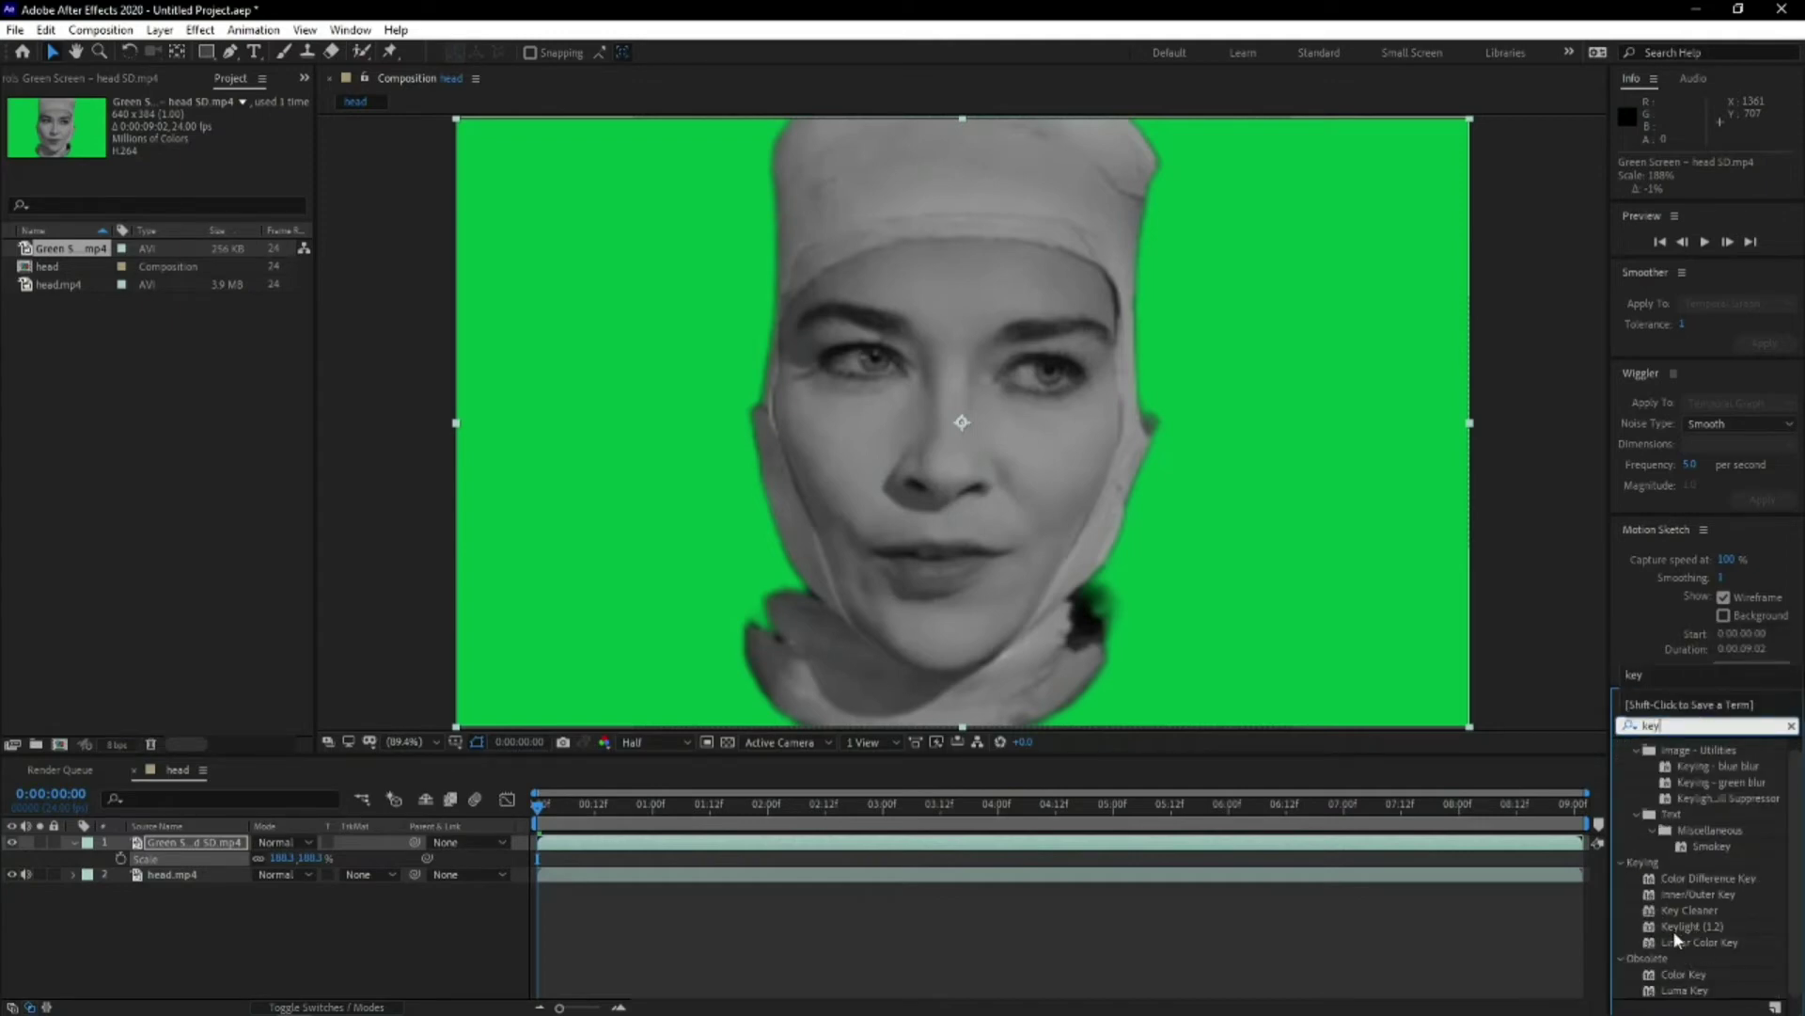
left_click_drag(1670, 926, 938, 524)
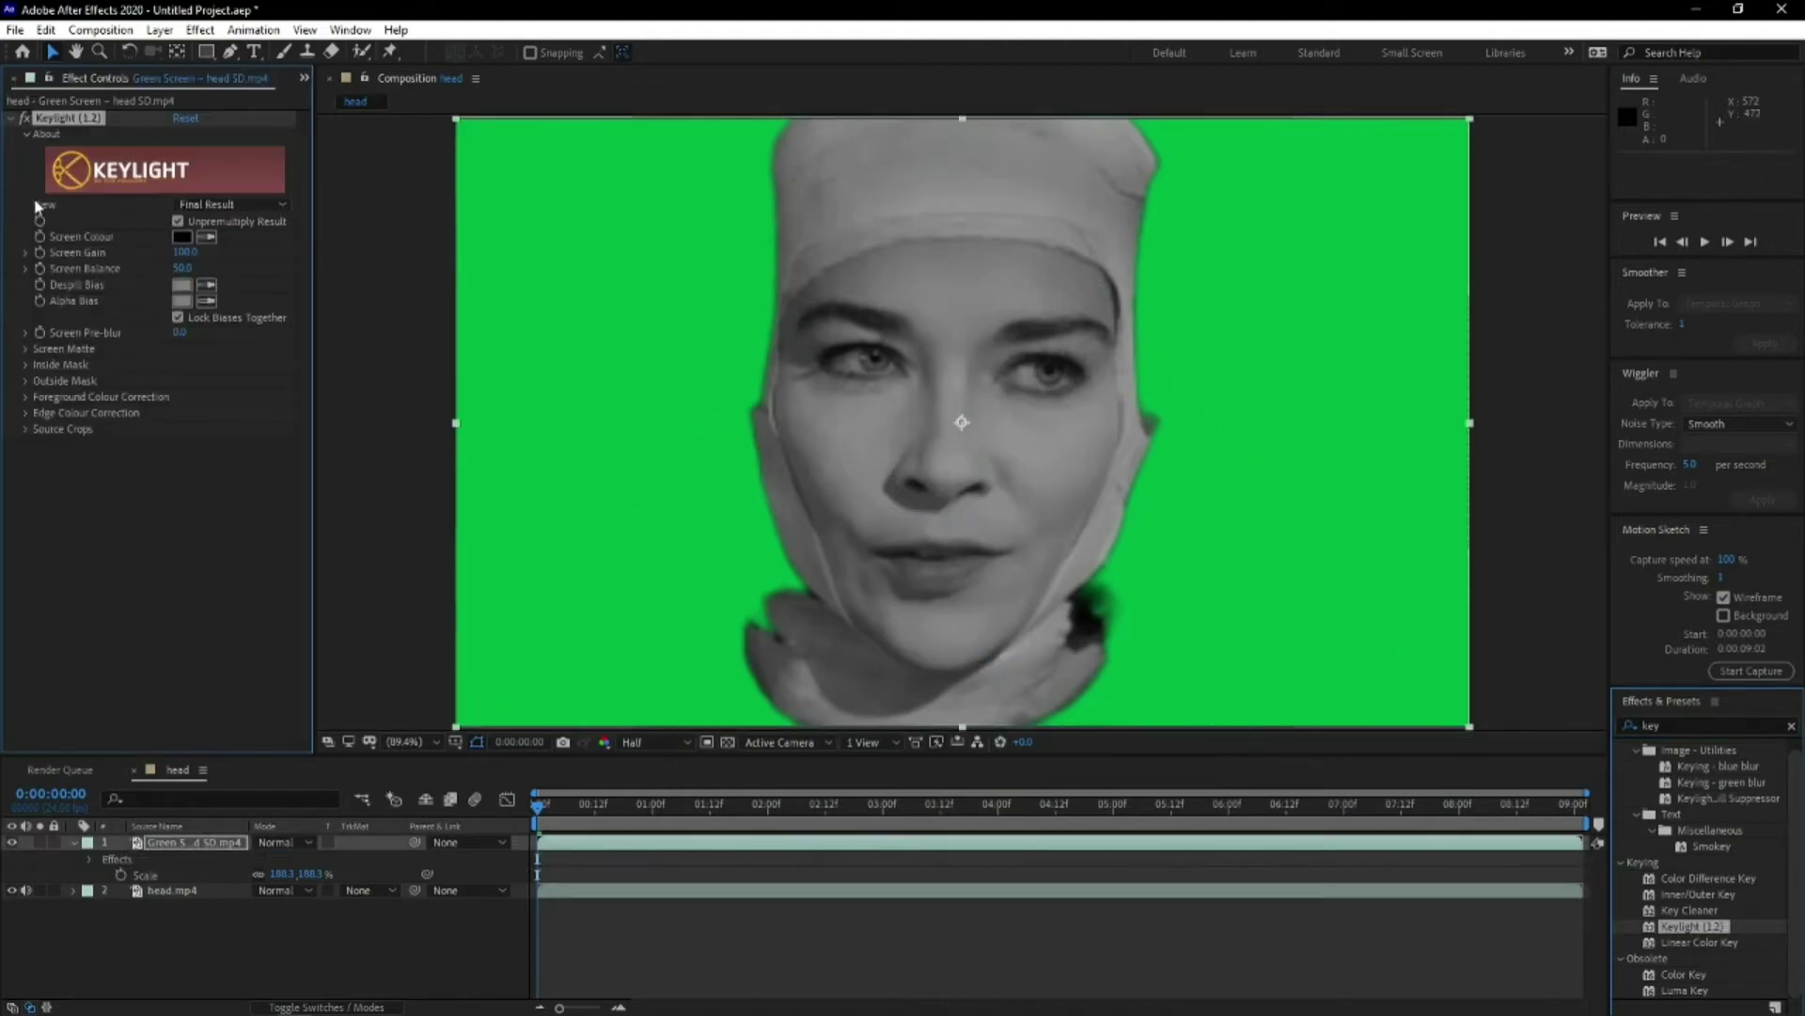
Sample the green background as Screen Colour and set Keylight's View to Screen Matte
left_click(208, 237)
left_click(686, 280)
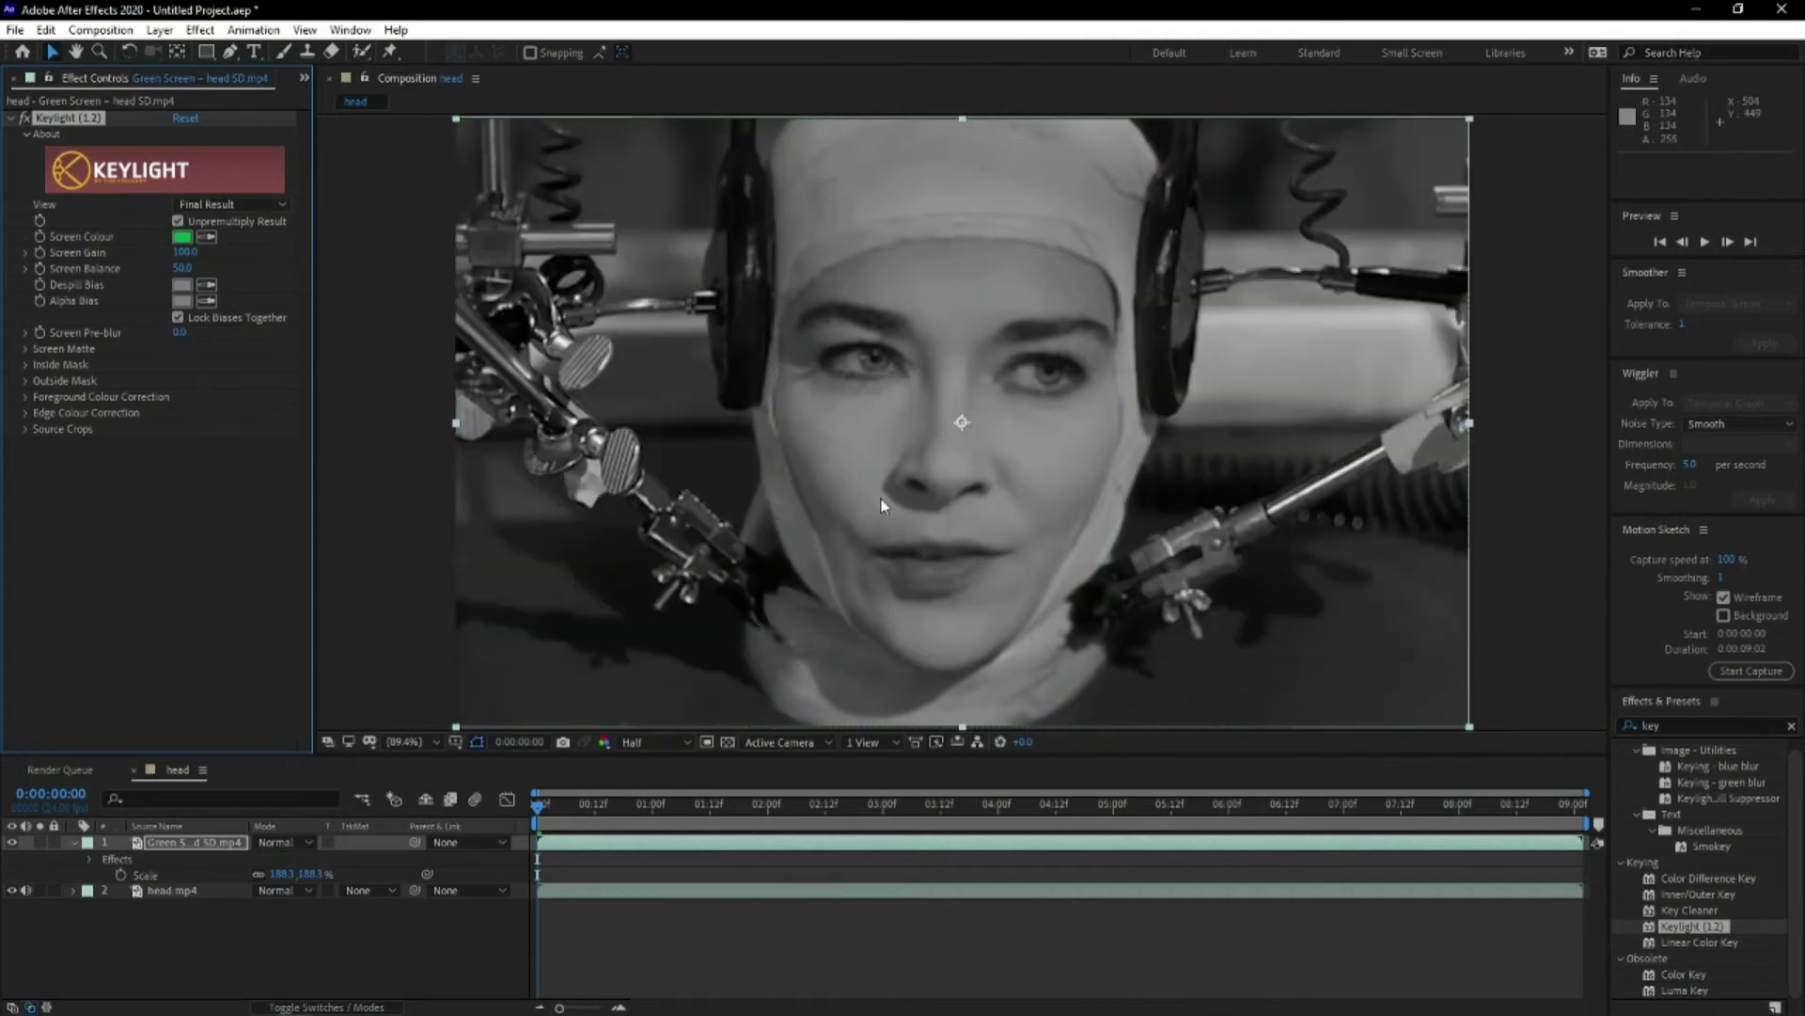
left_click(221, 205)
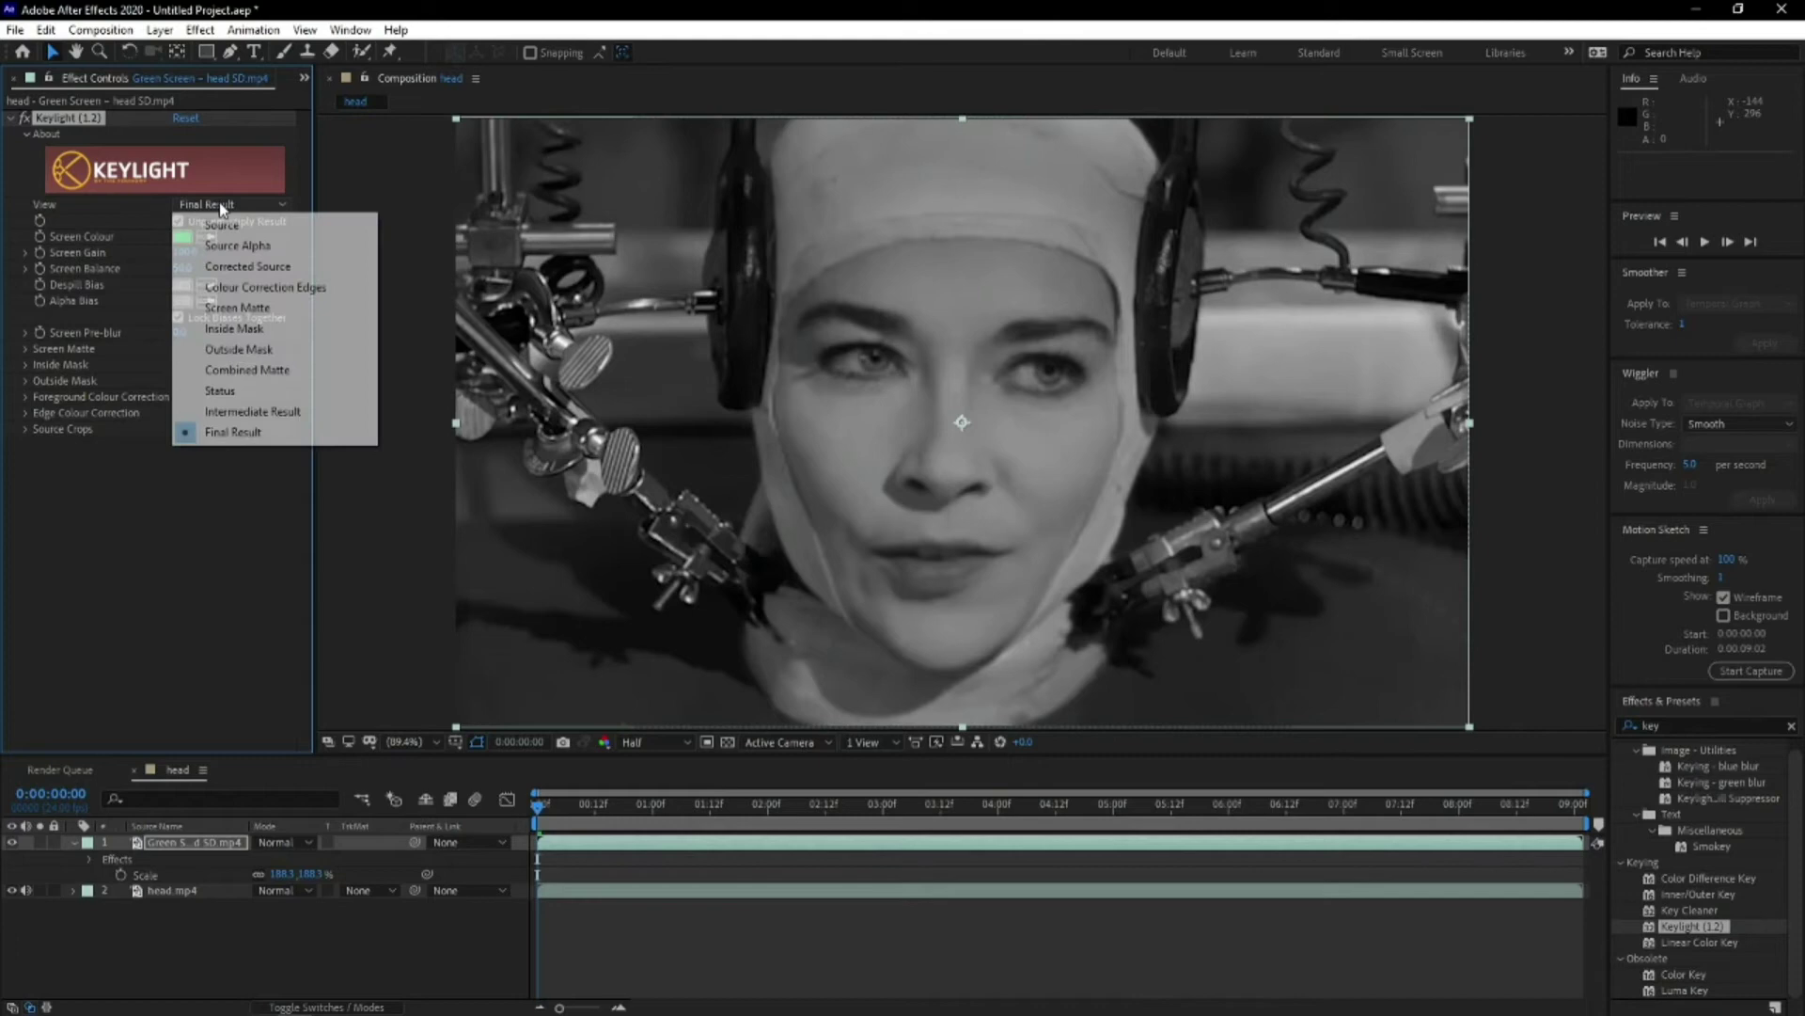
left_click(237, 307)
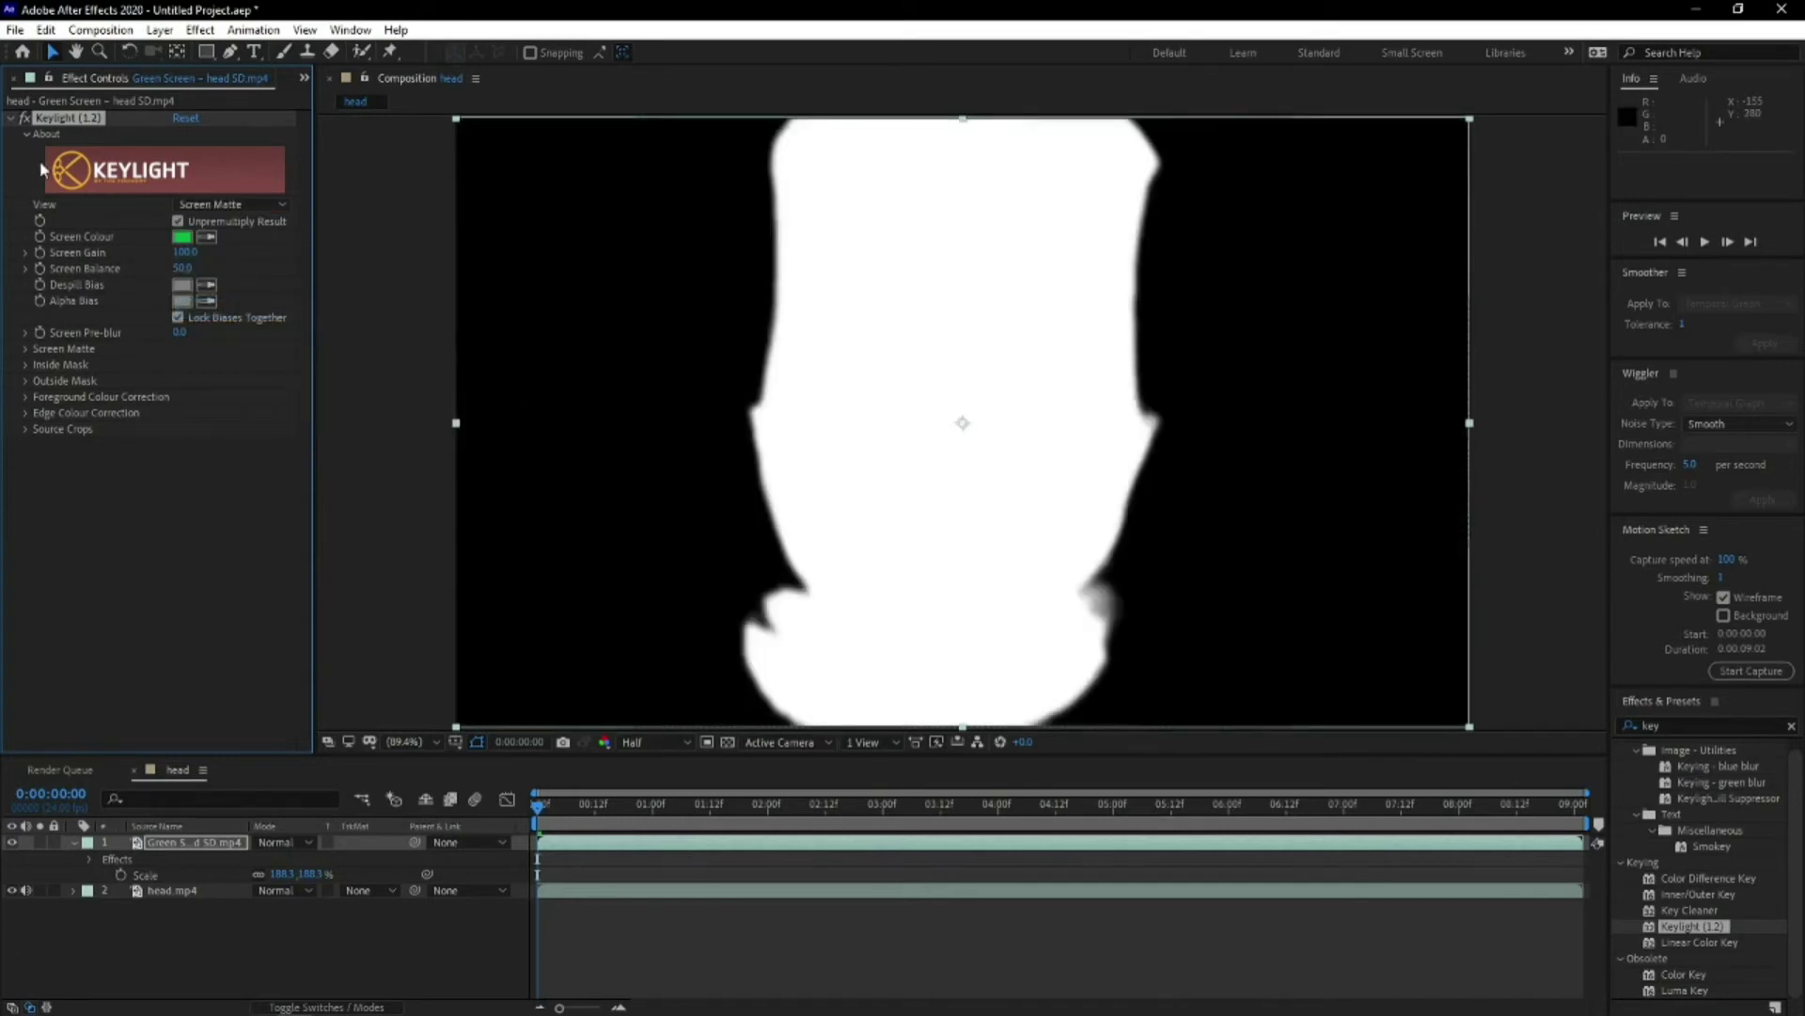
left_click(12, 117)
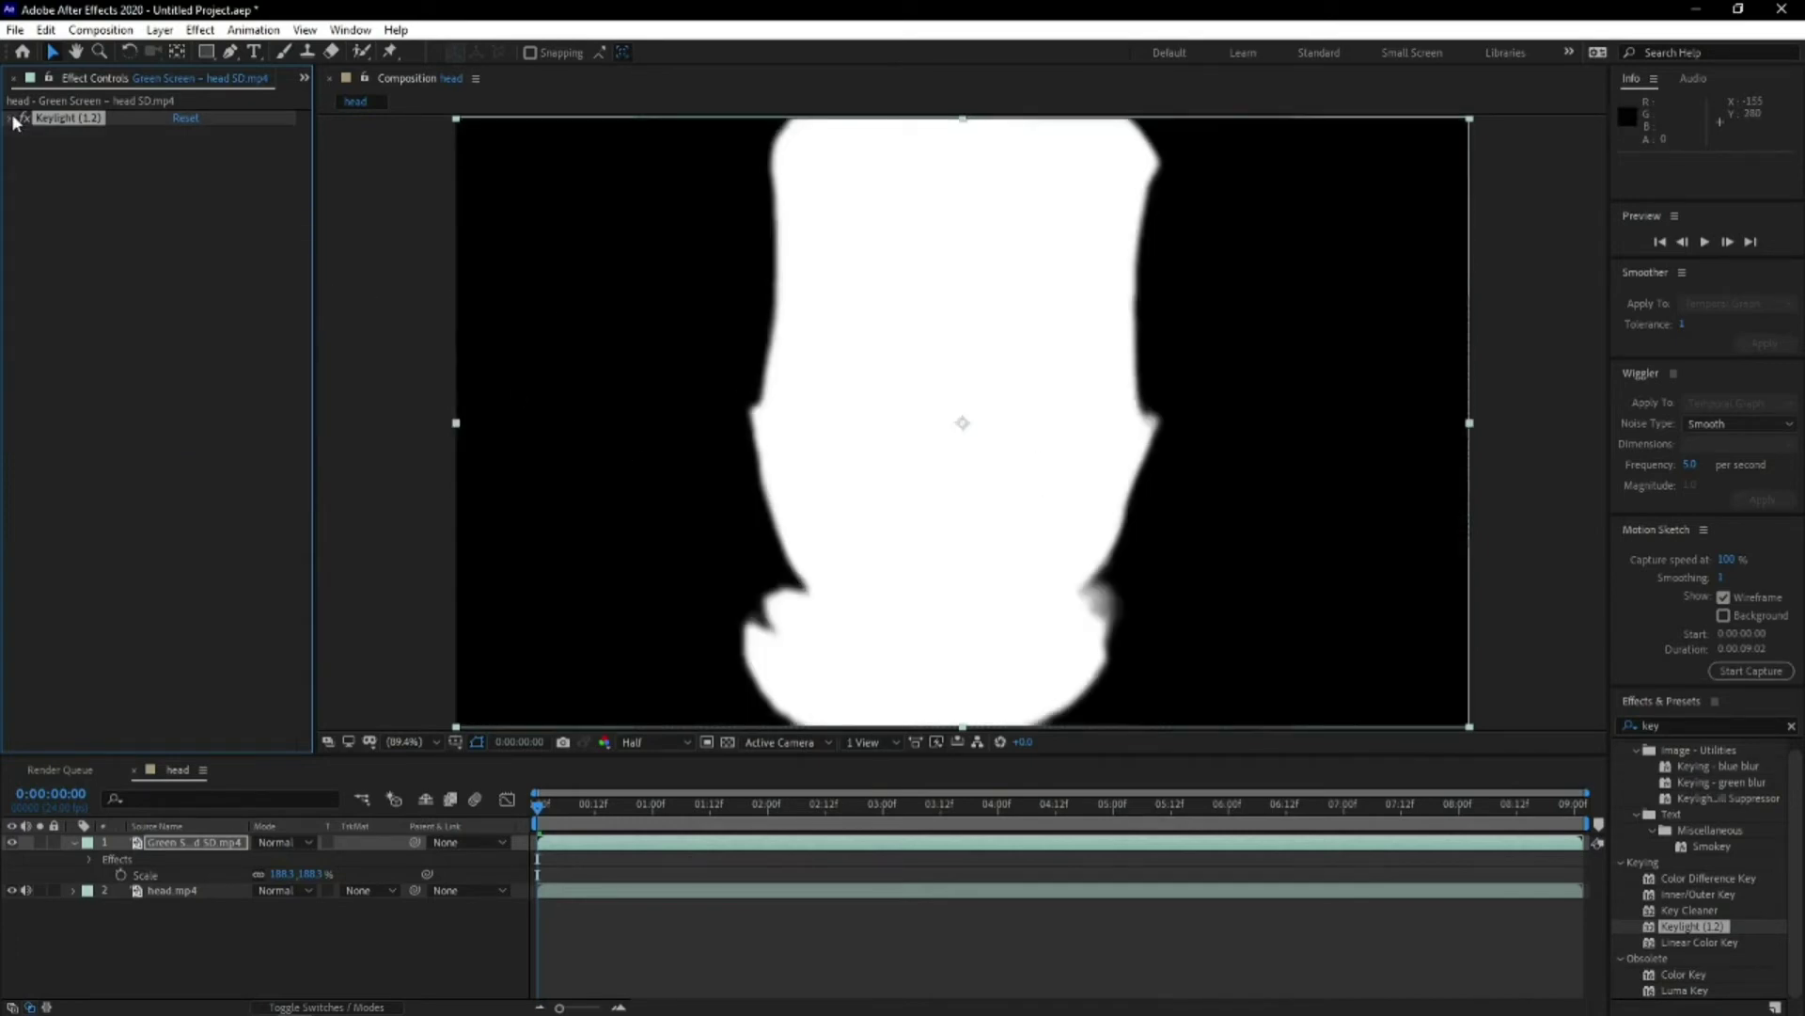
Add Brightness & Contrast to the head SD layer with Brightness 150 and Contrast 100
left_click(200, 30)
mouse_move(454, 252)
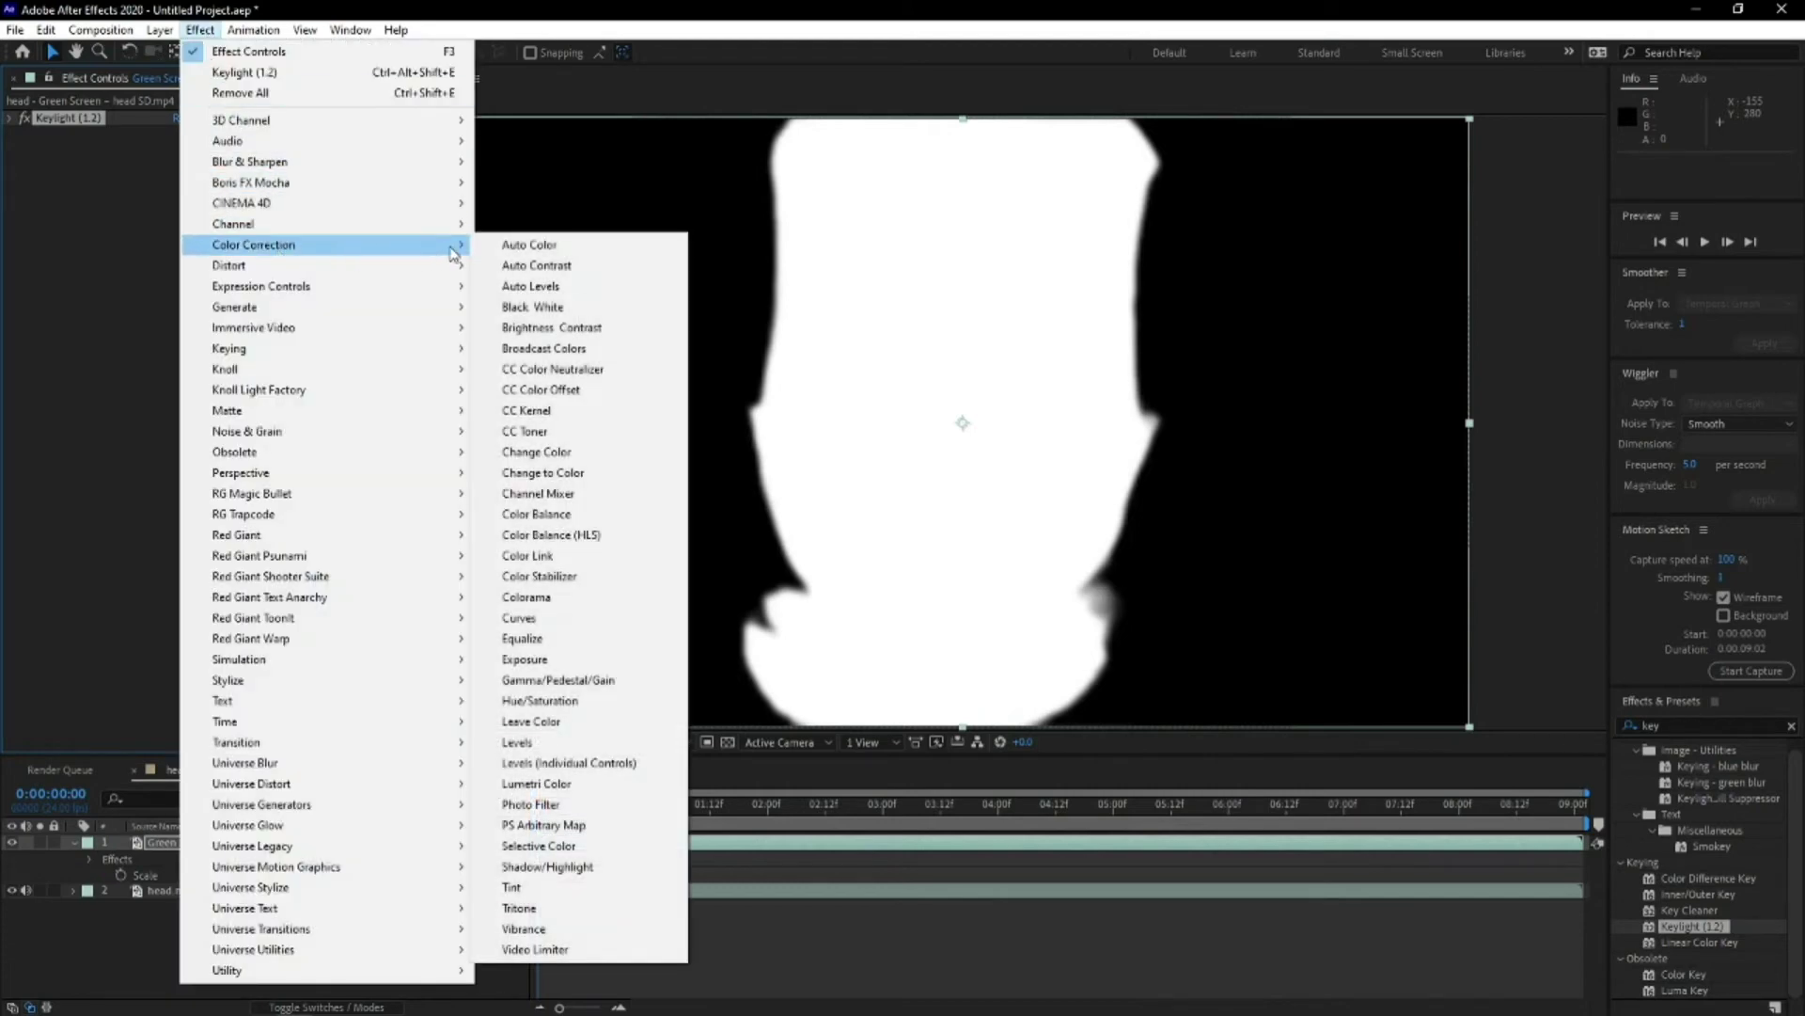
left_click(583, 328)
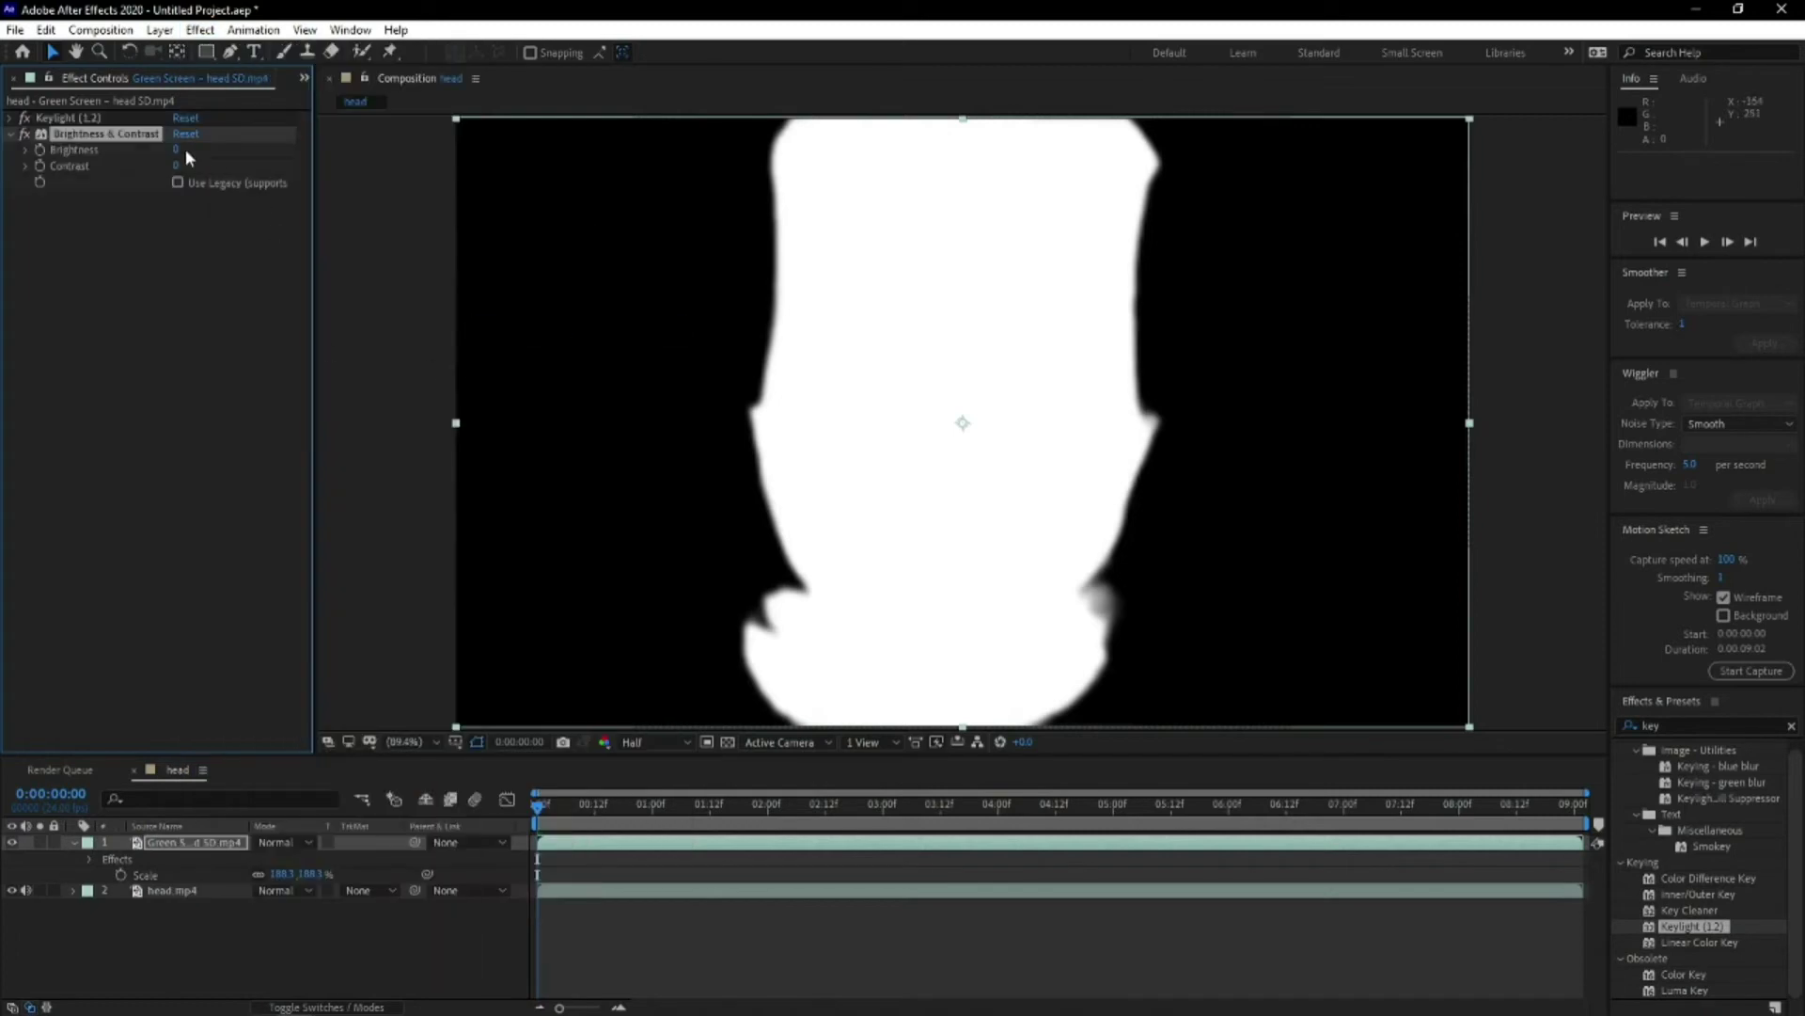
left_click_drag(178, 149, 703, 198)
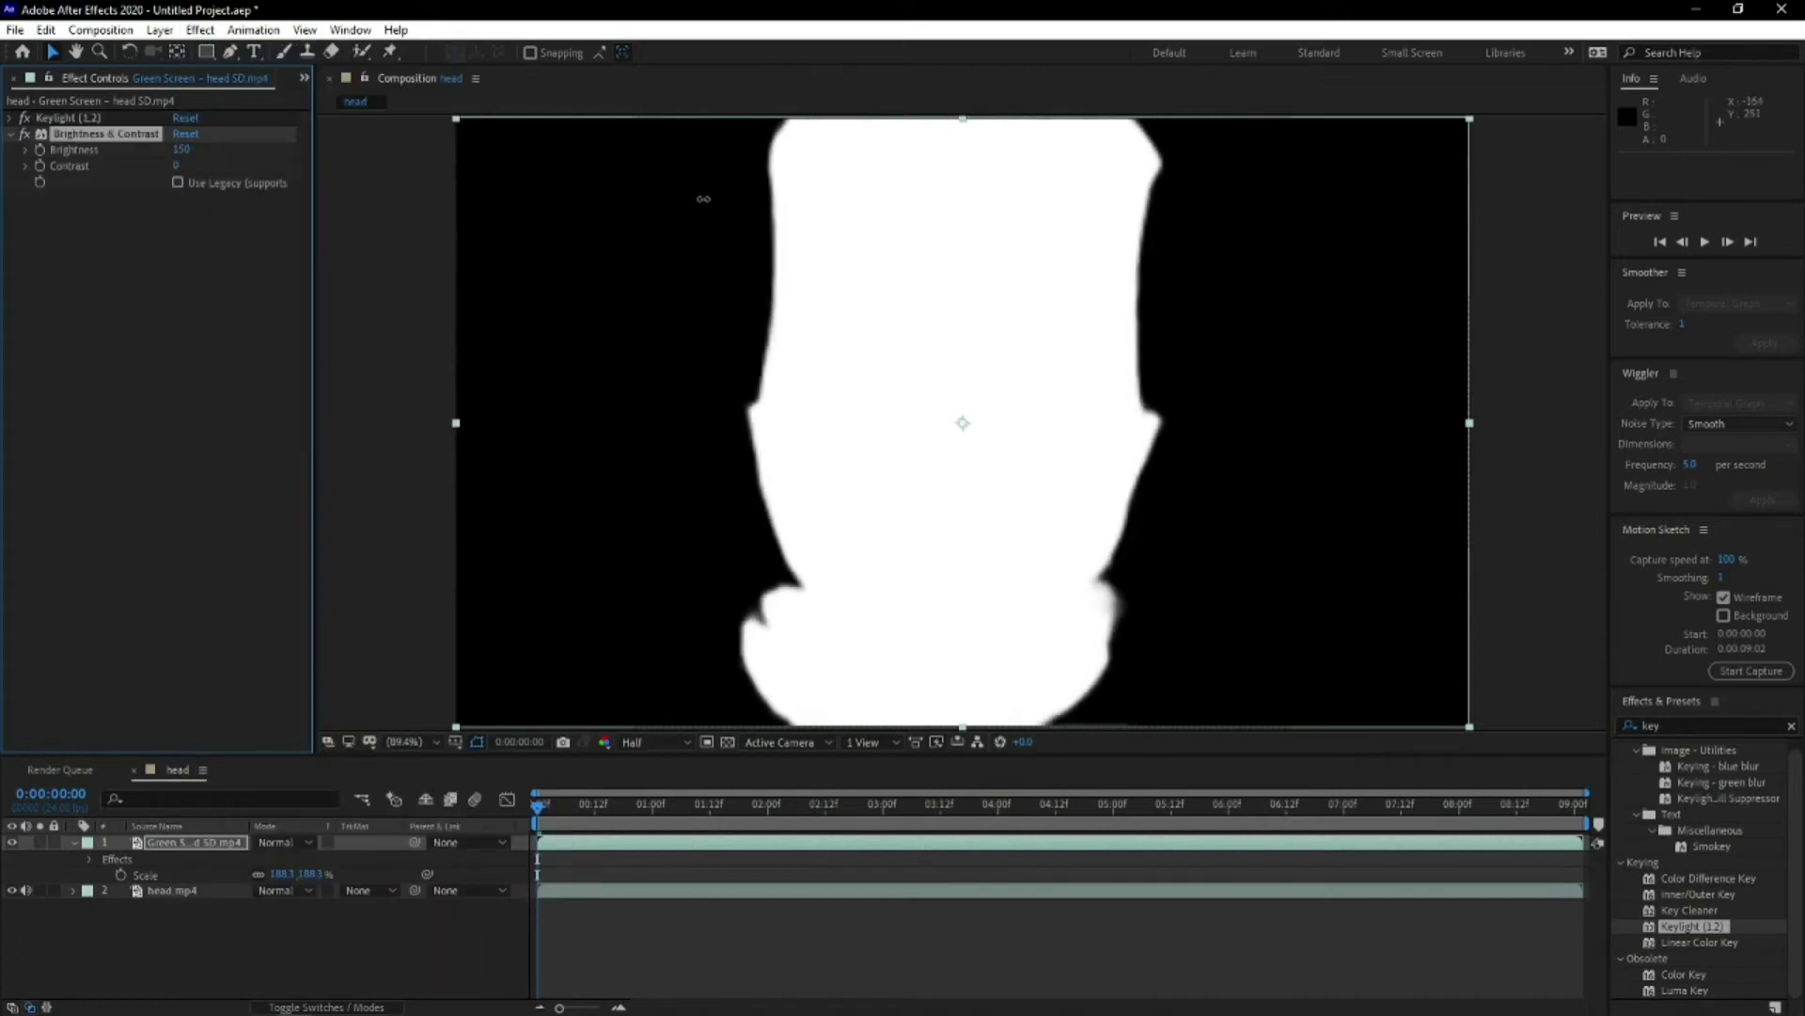
left_click(182, 170)
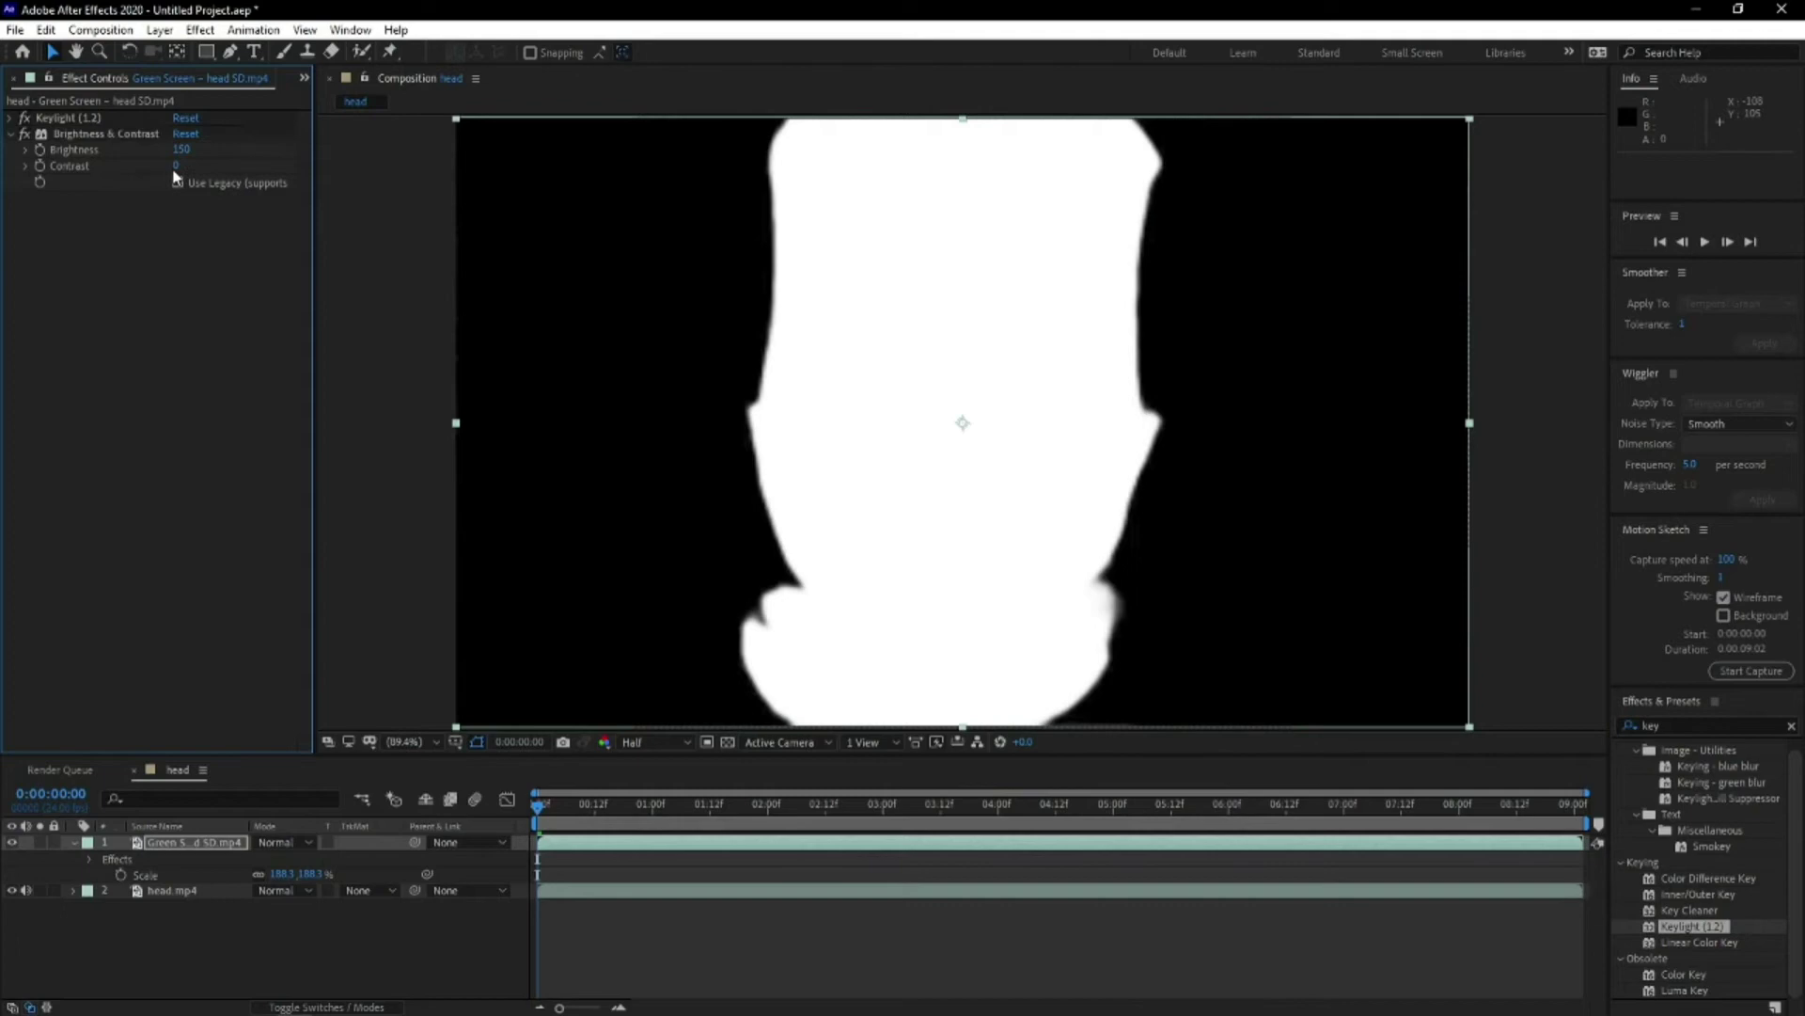
left_click_drag(181, 165, 726, 203)
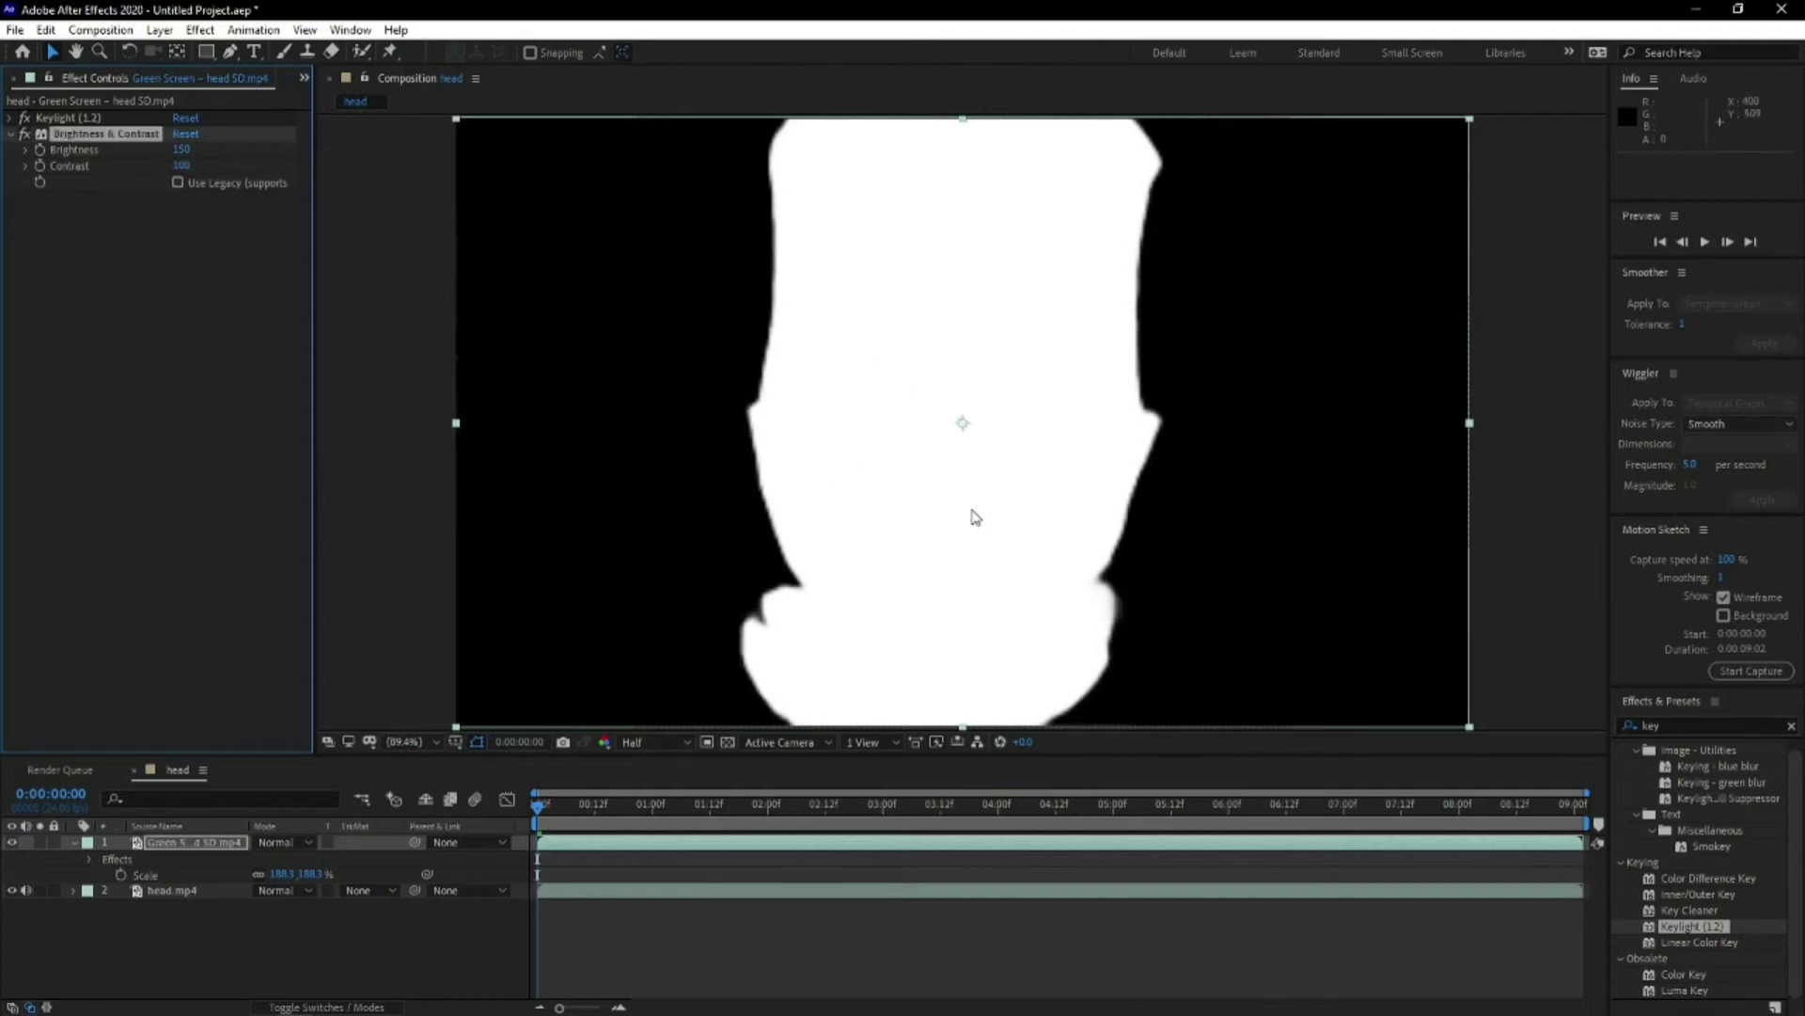
left_click(73, 842)
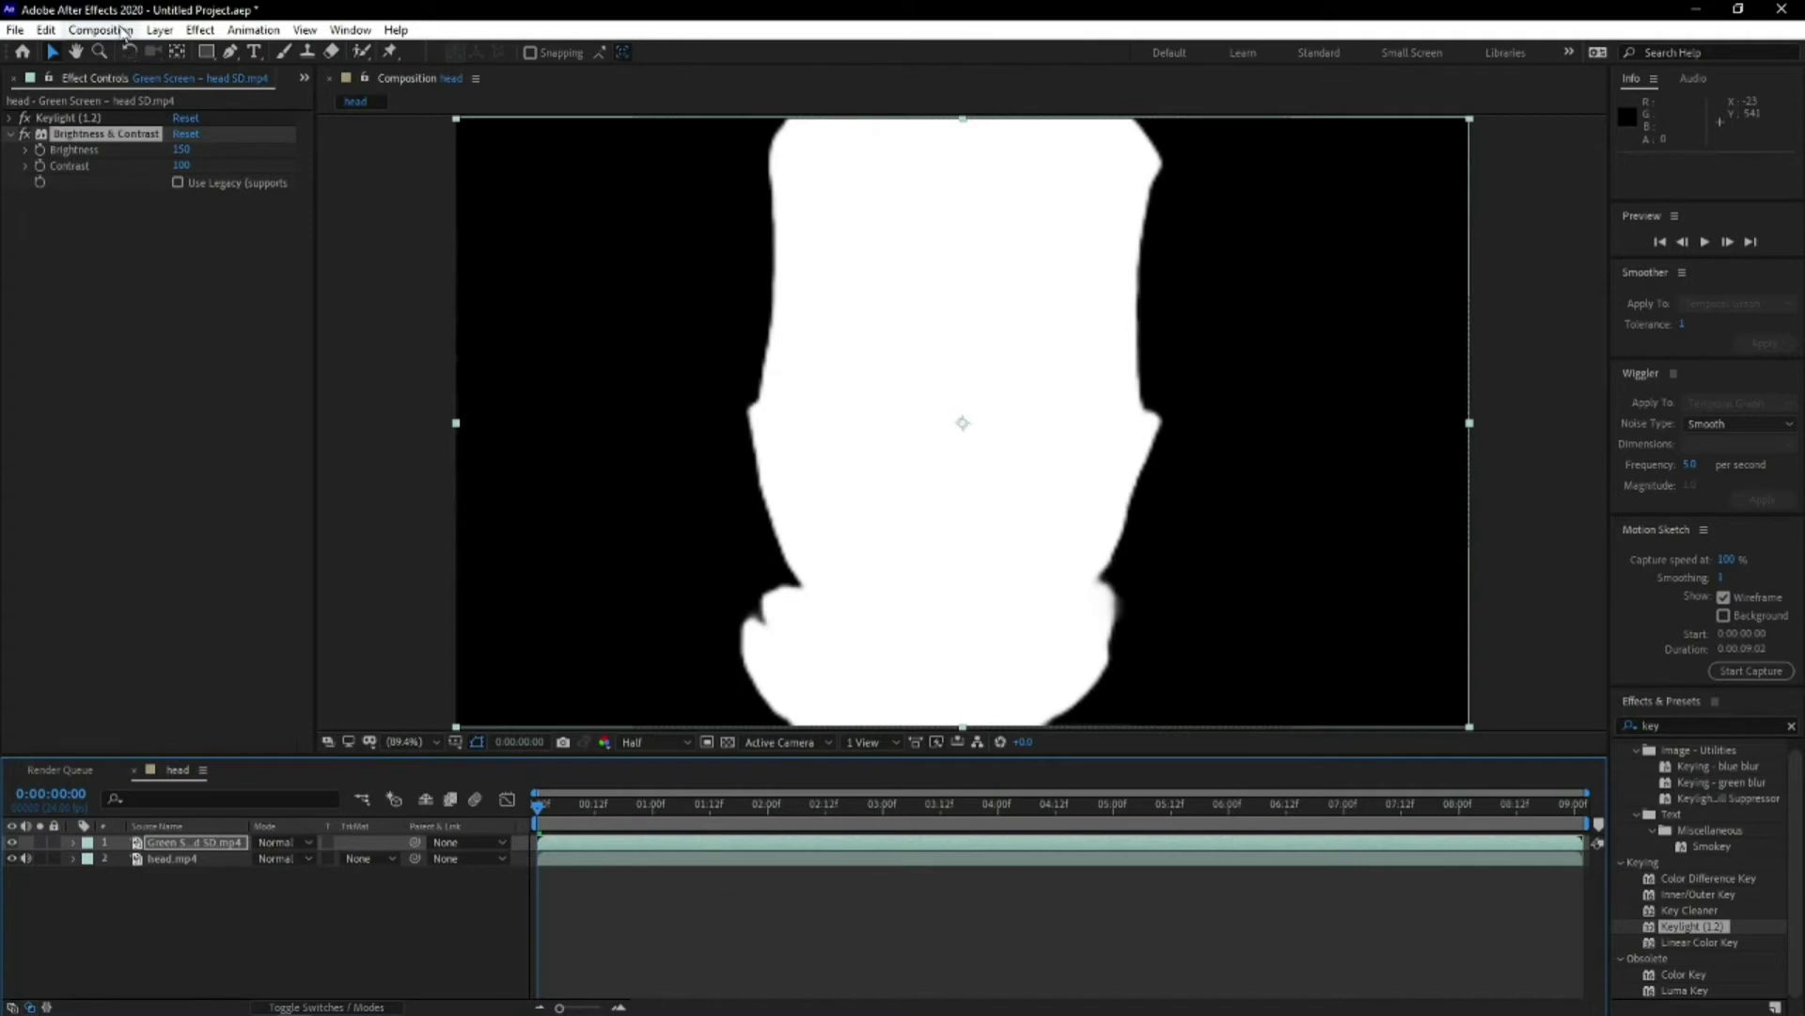
Set the head composition's frame rate to 12 fps in Composition Settings
left_click(101, 29)
left_click(126, 79)
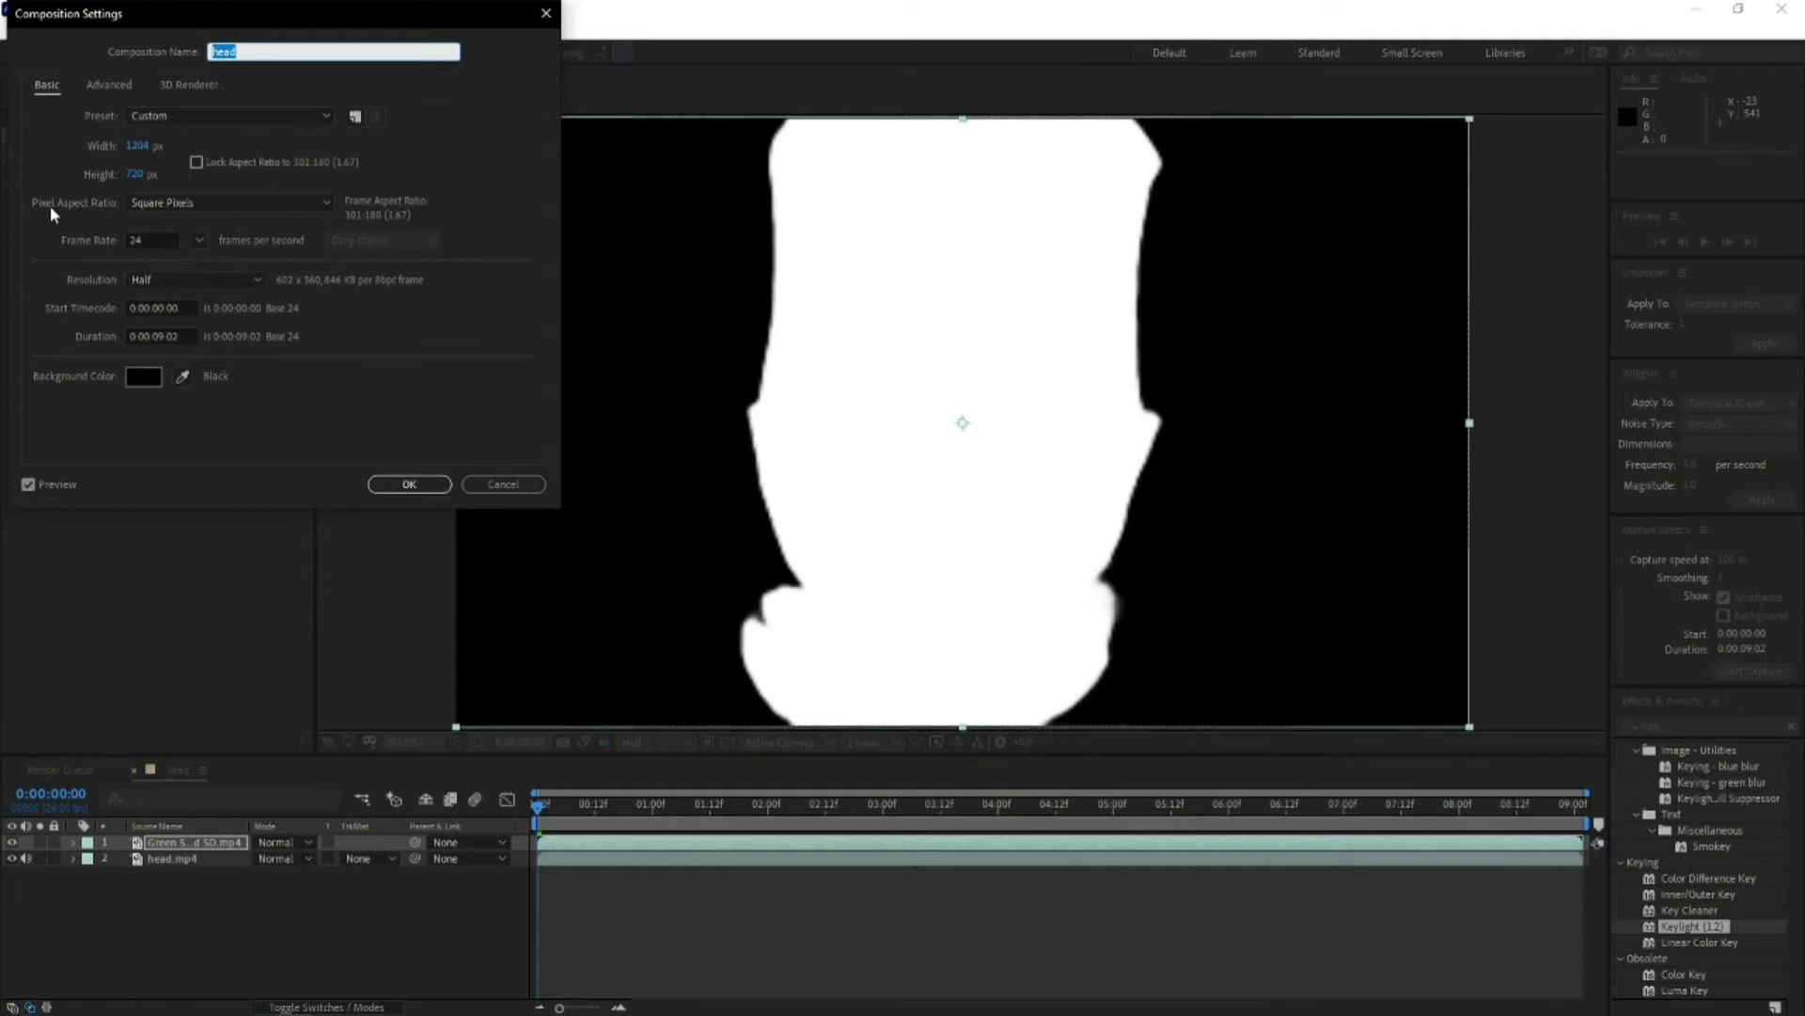
left_click(201, 240)
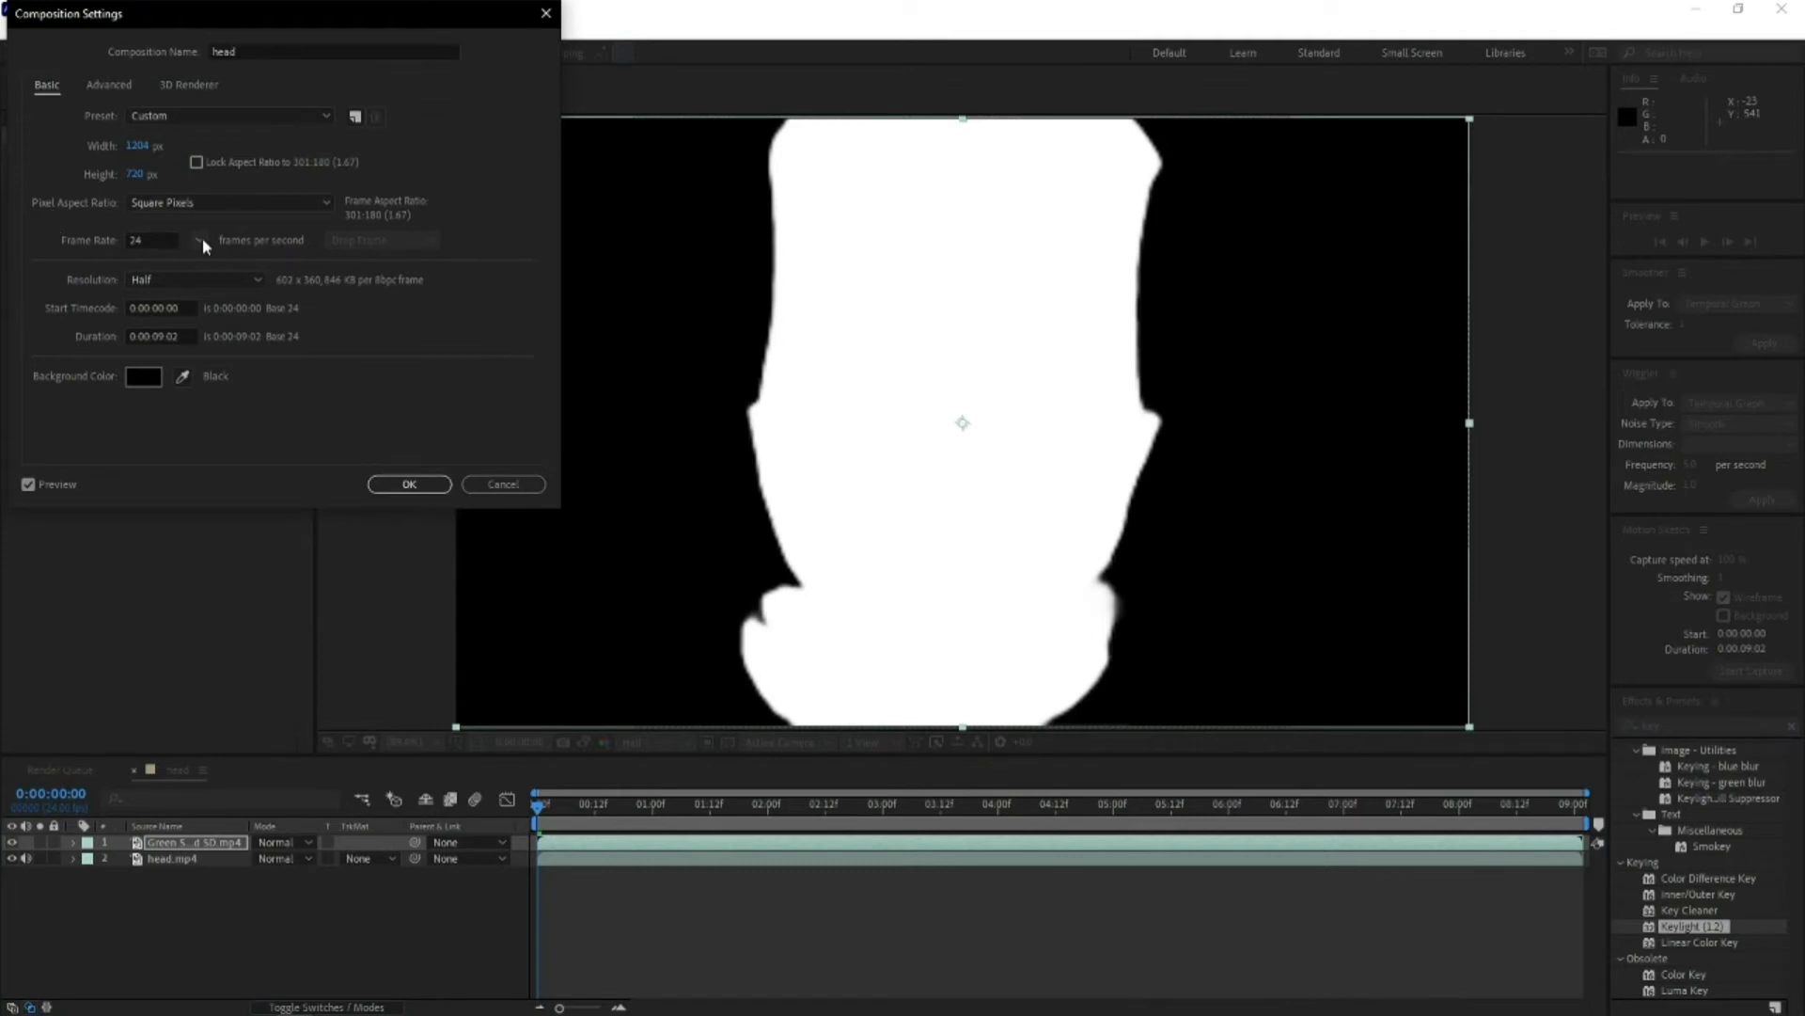
left_click(216, 281)
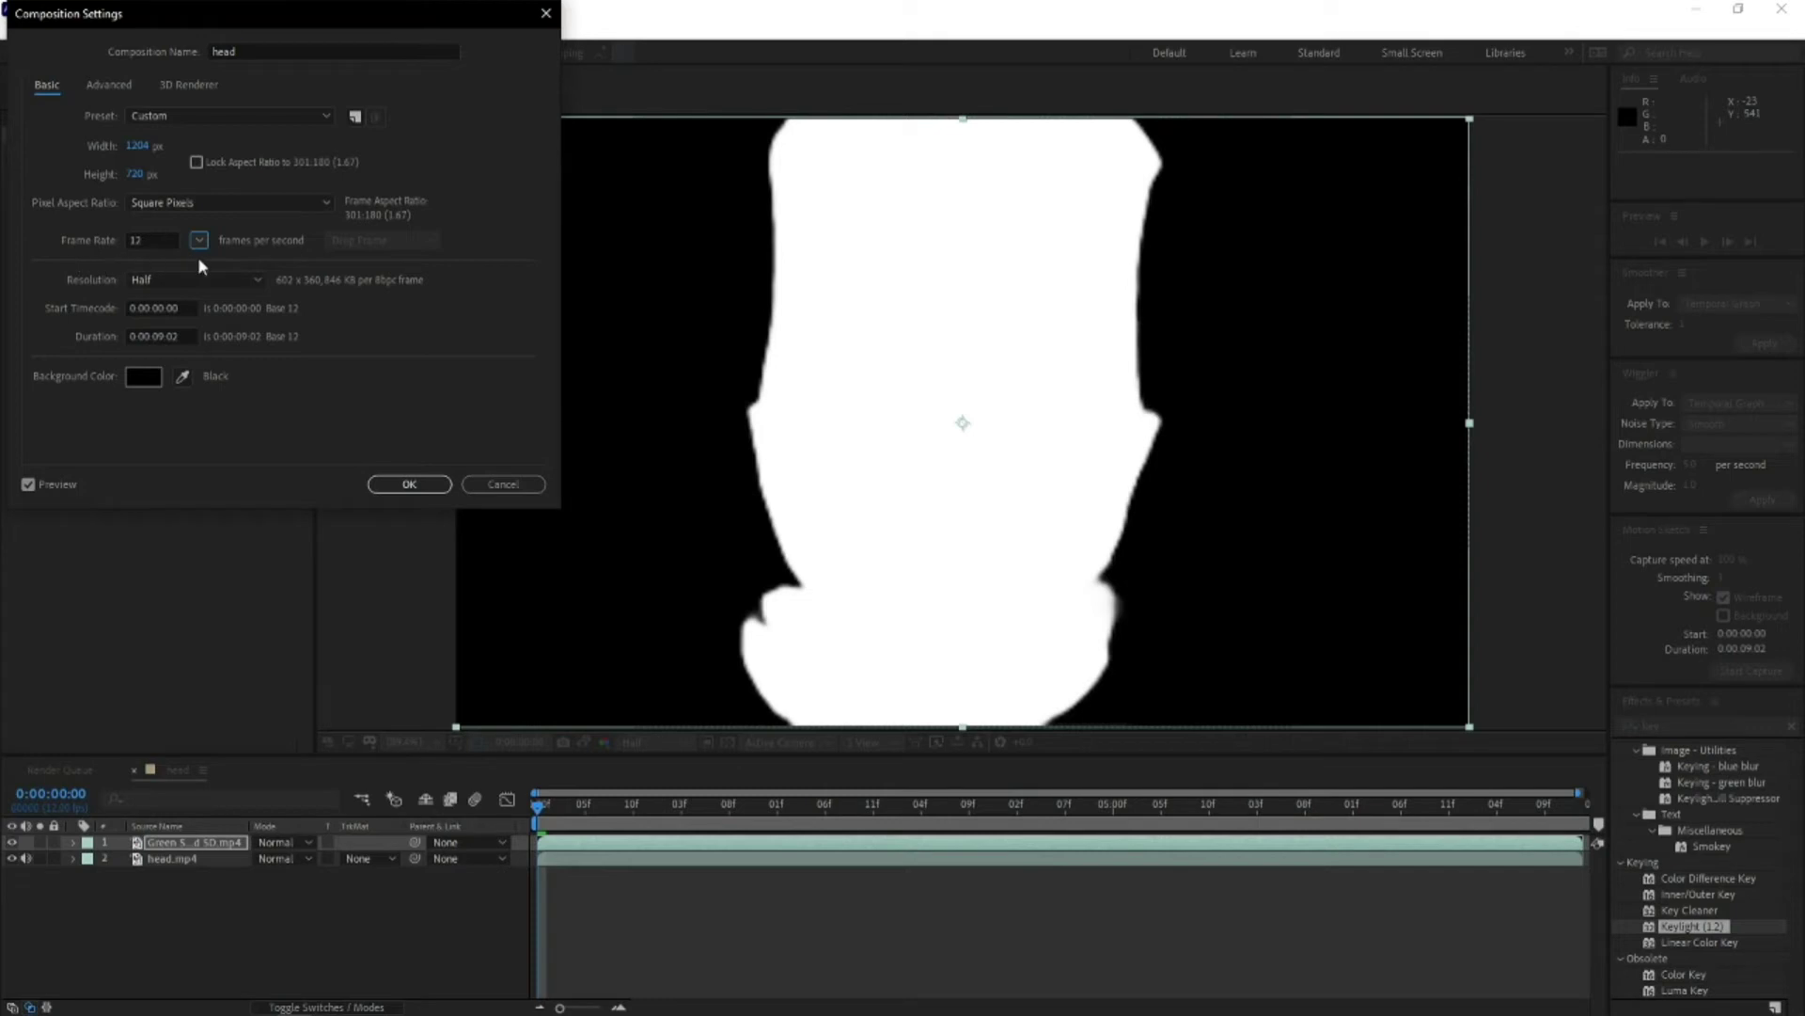
left_click(423, 483)
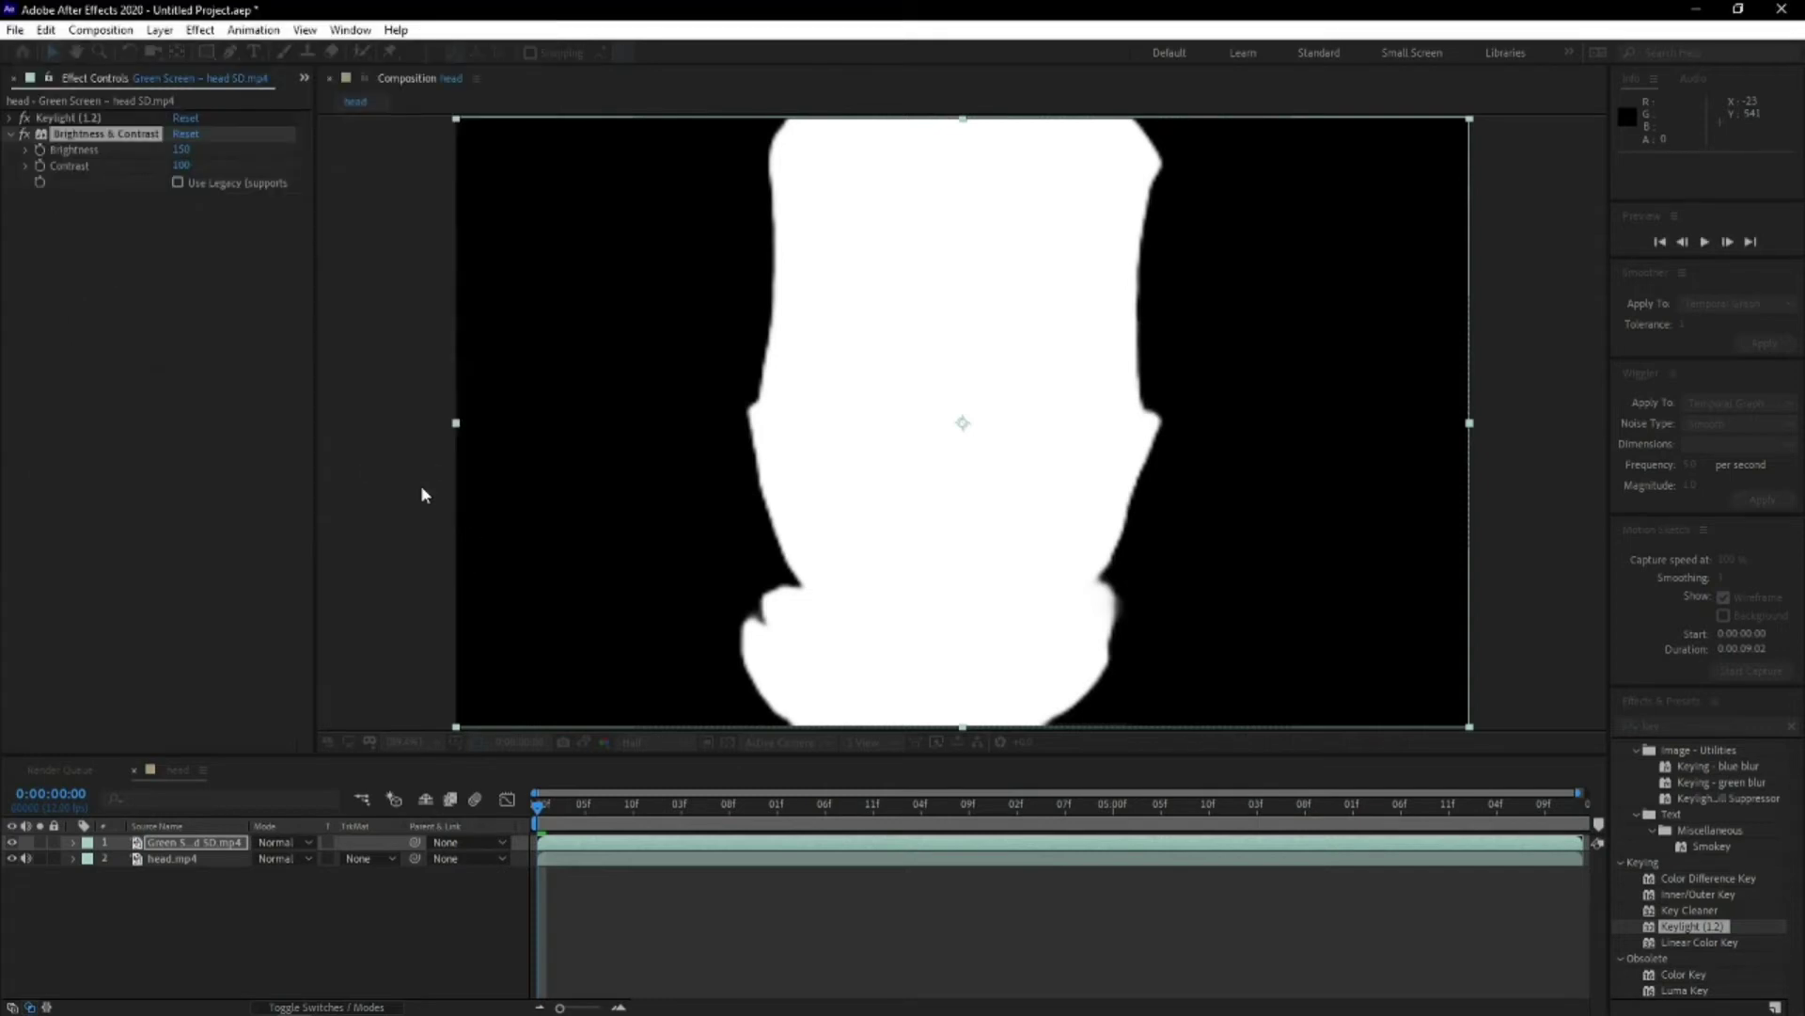
Add the head composition to the Render Queue with its output module format set to PNG Sequence
left_click(15, 29)
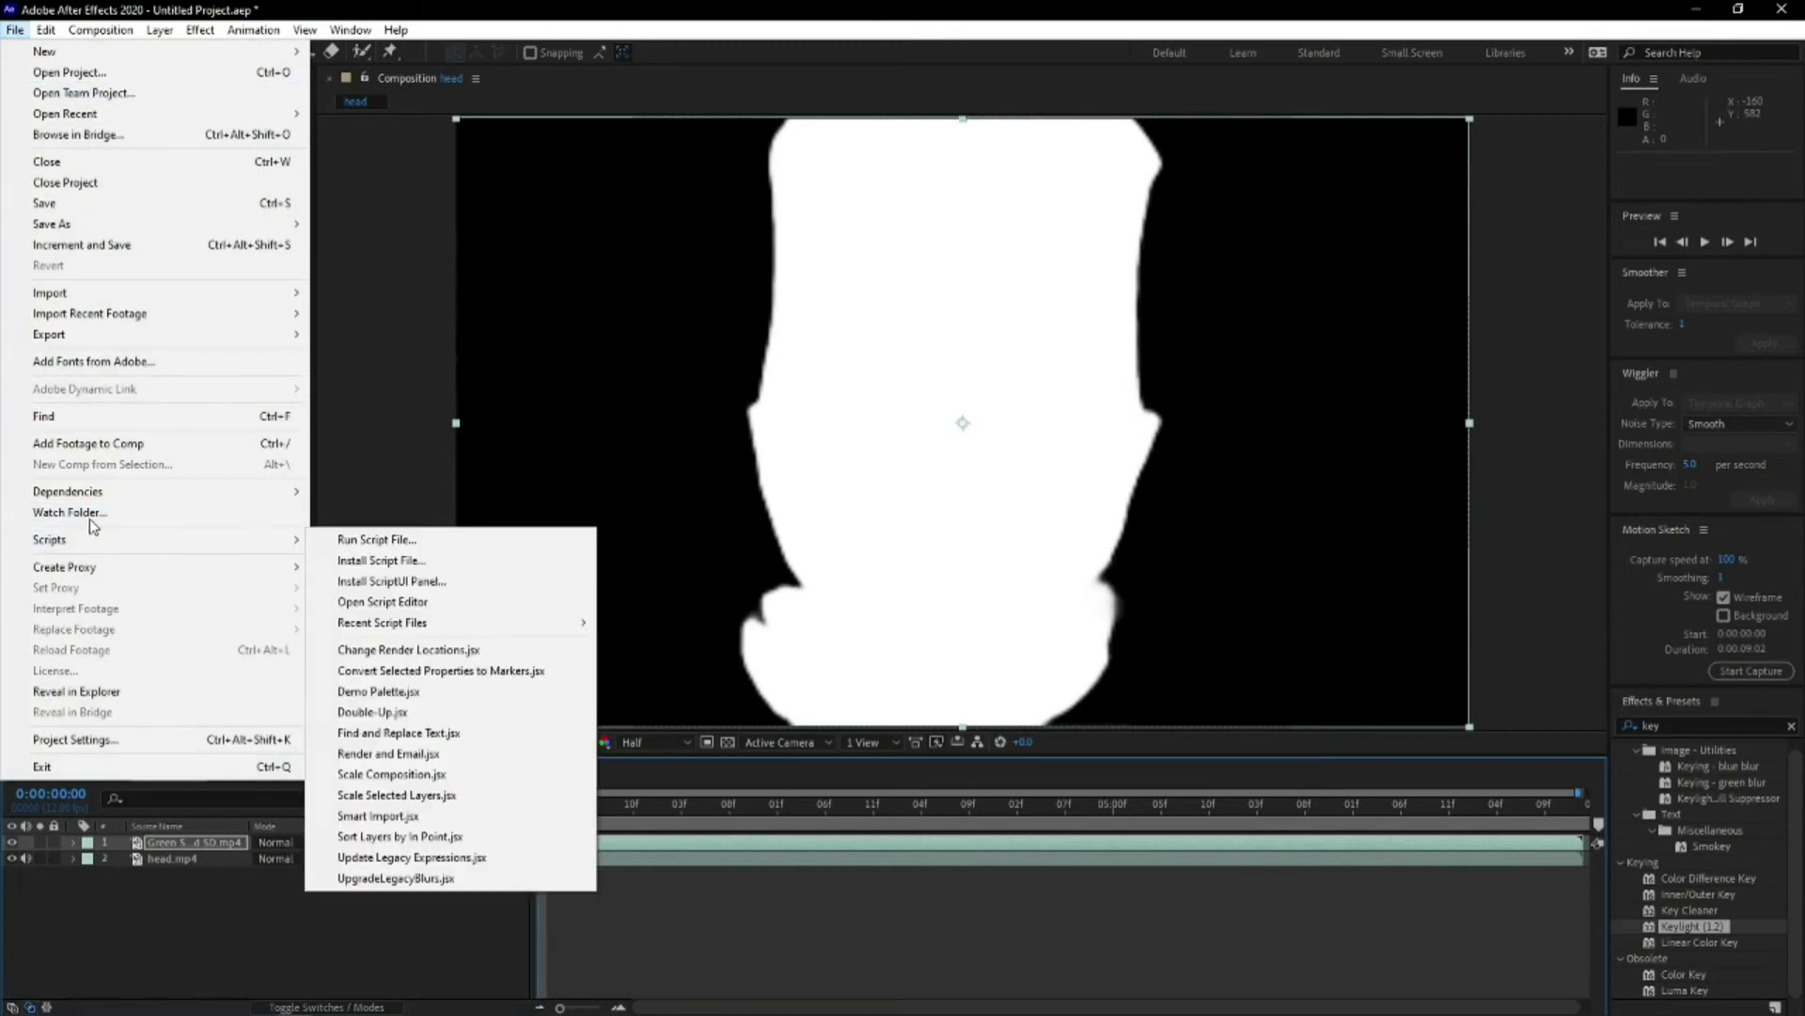
mouse_move(108, 337)
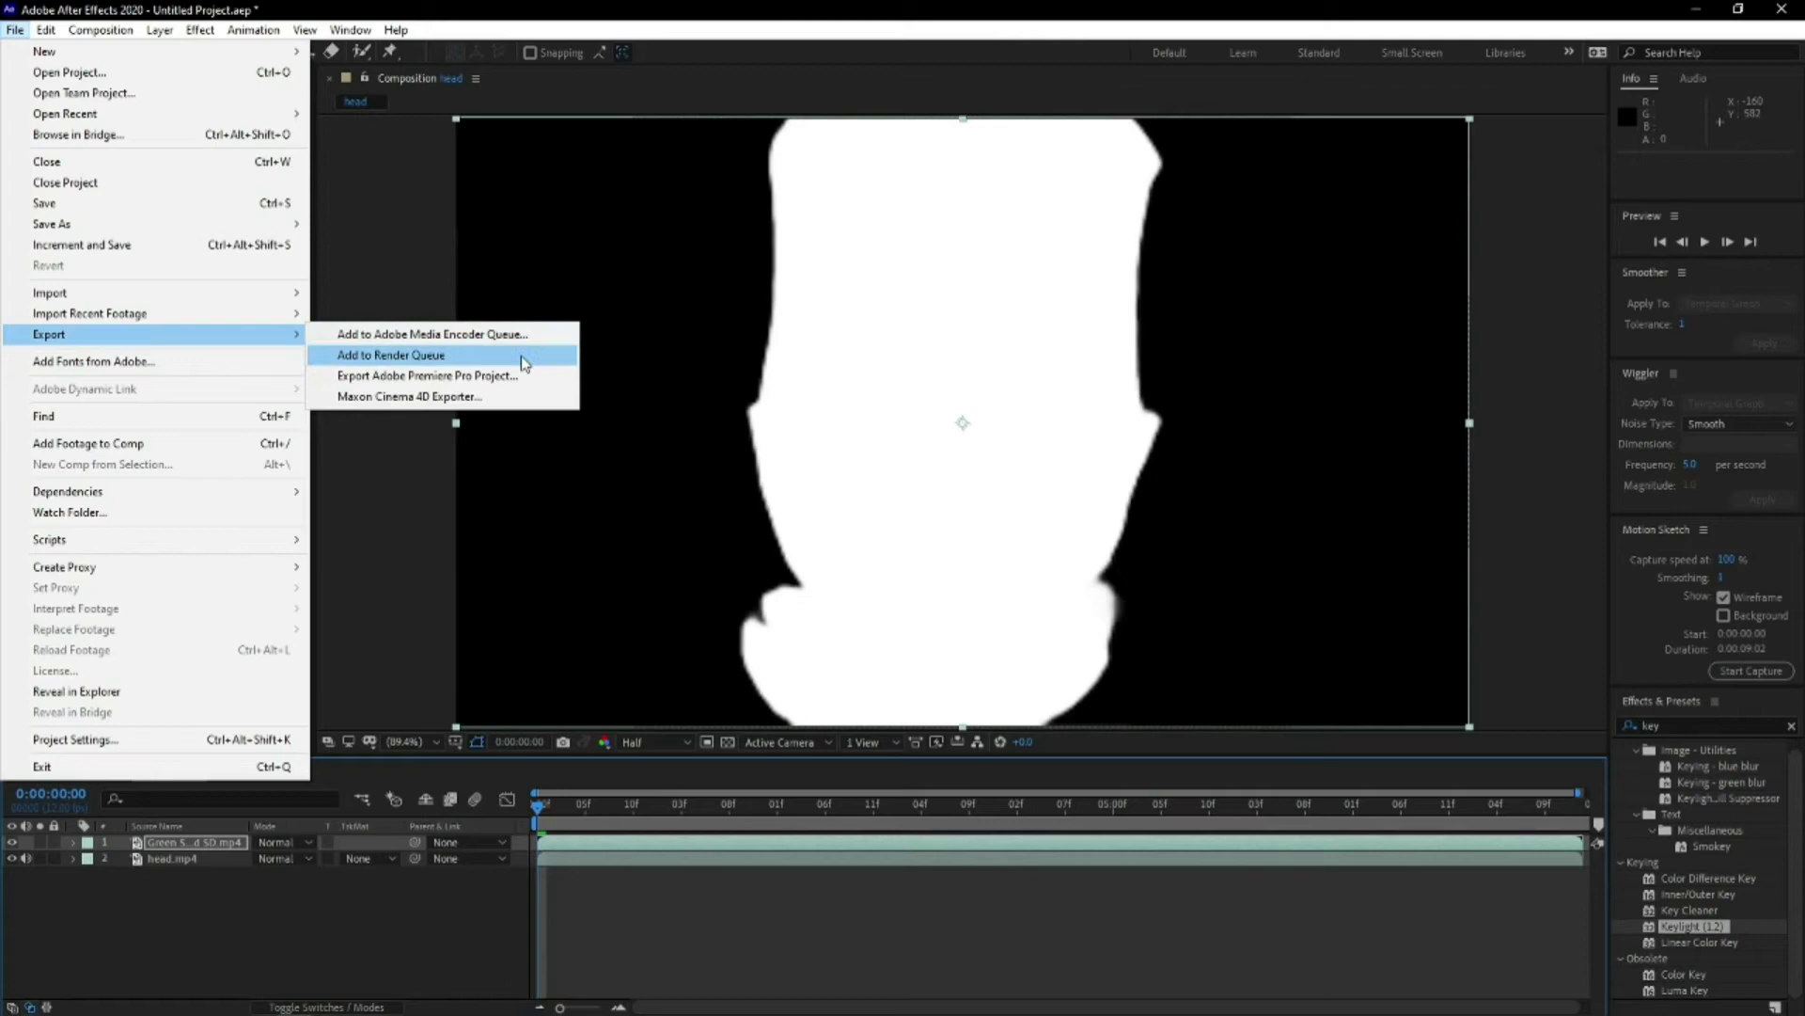
left_click(398, 360)
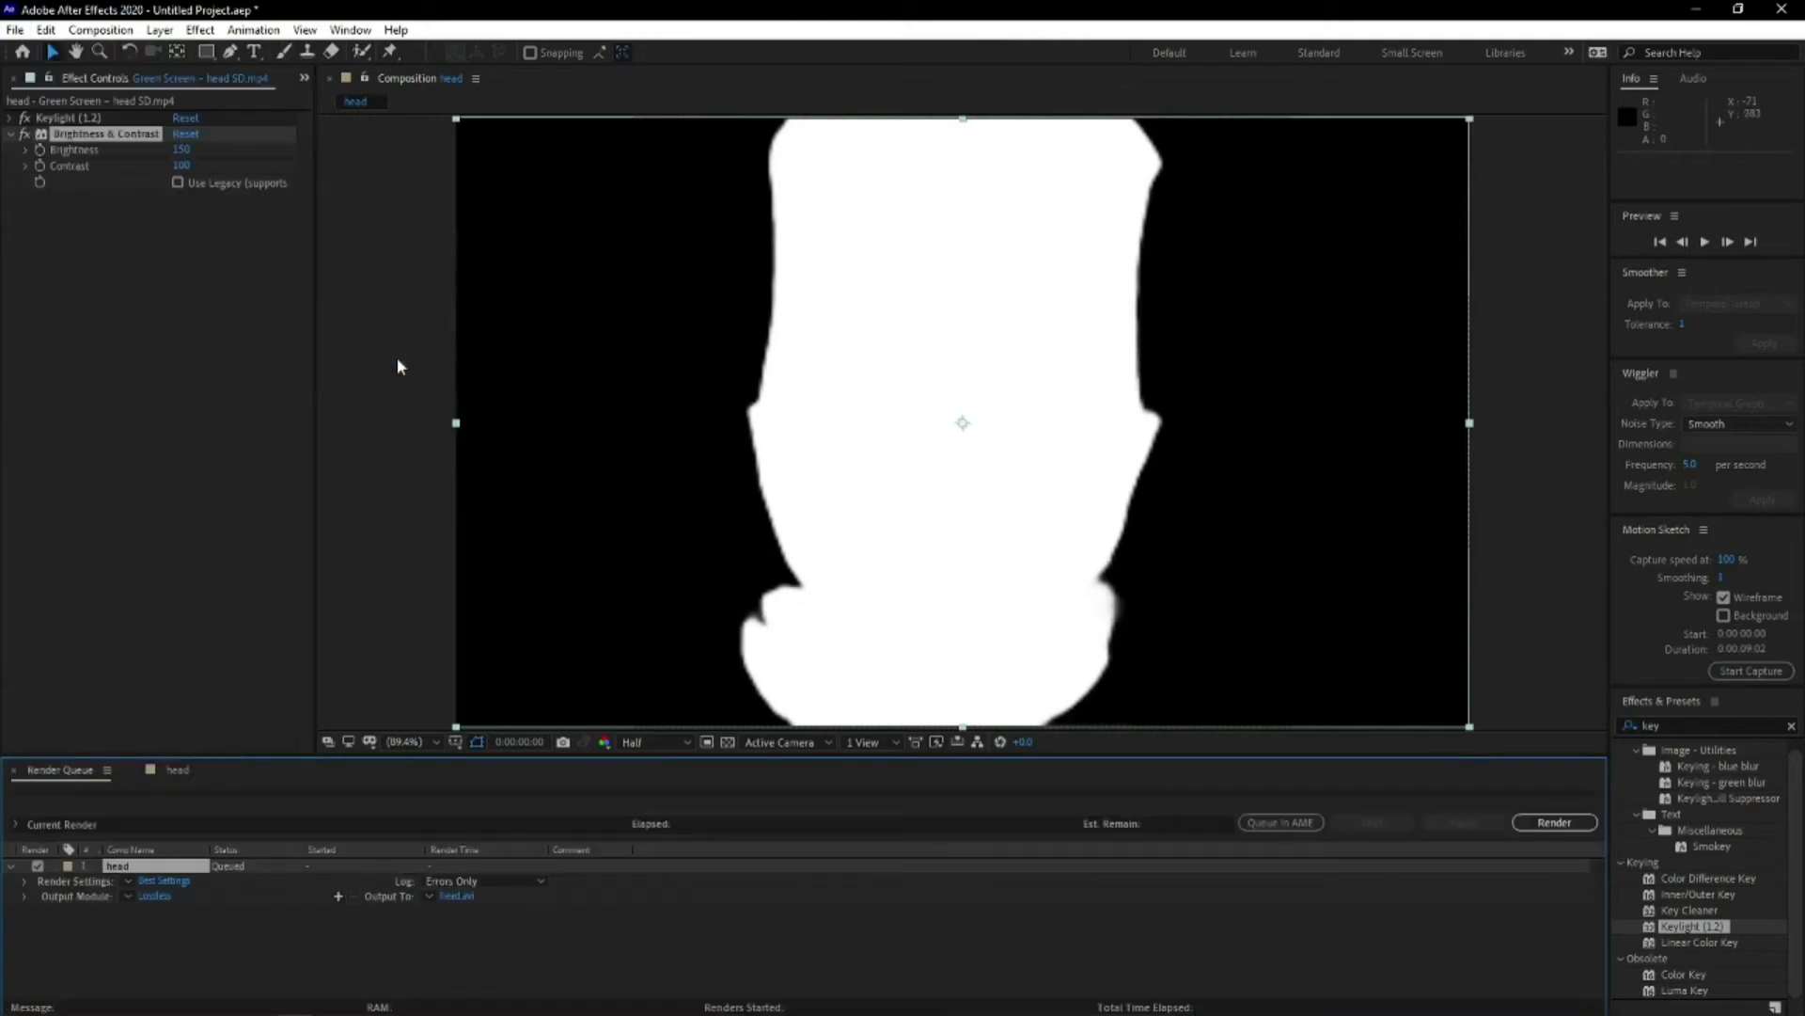
left_click(153, 897)
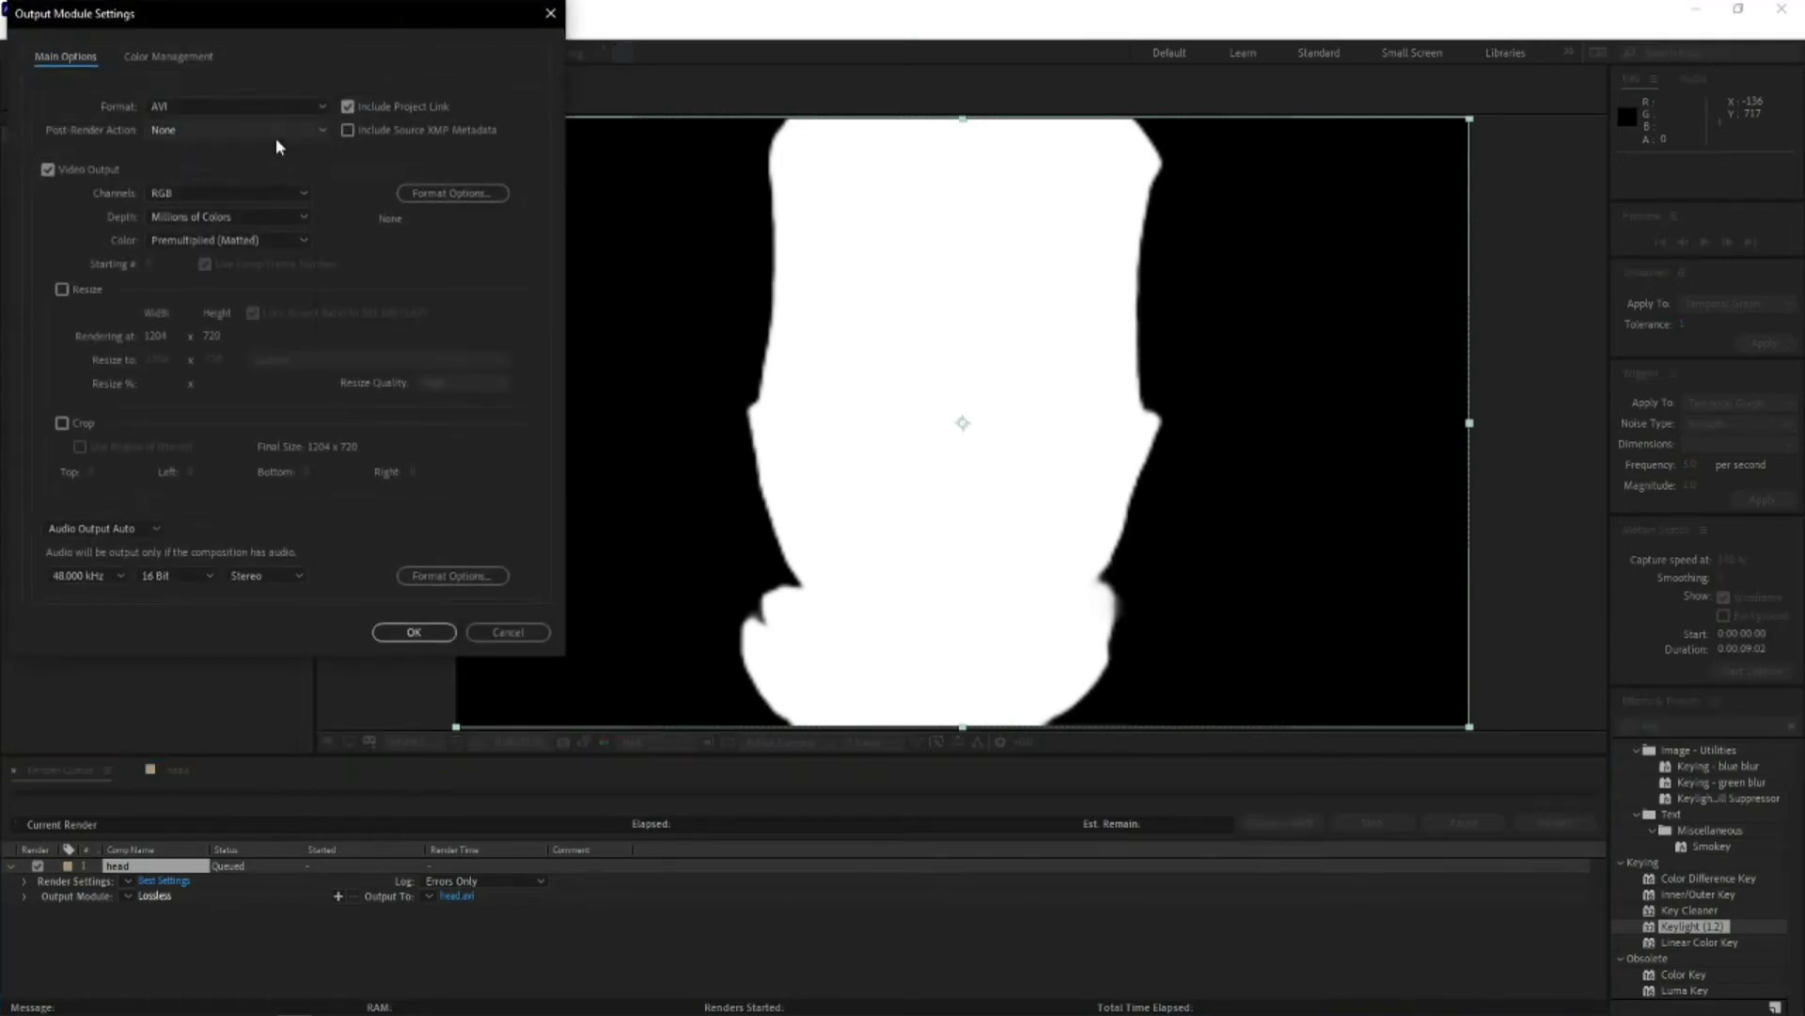
left_click(182, 104)
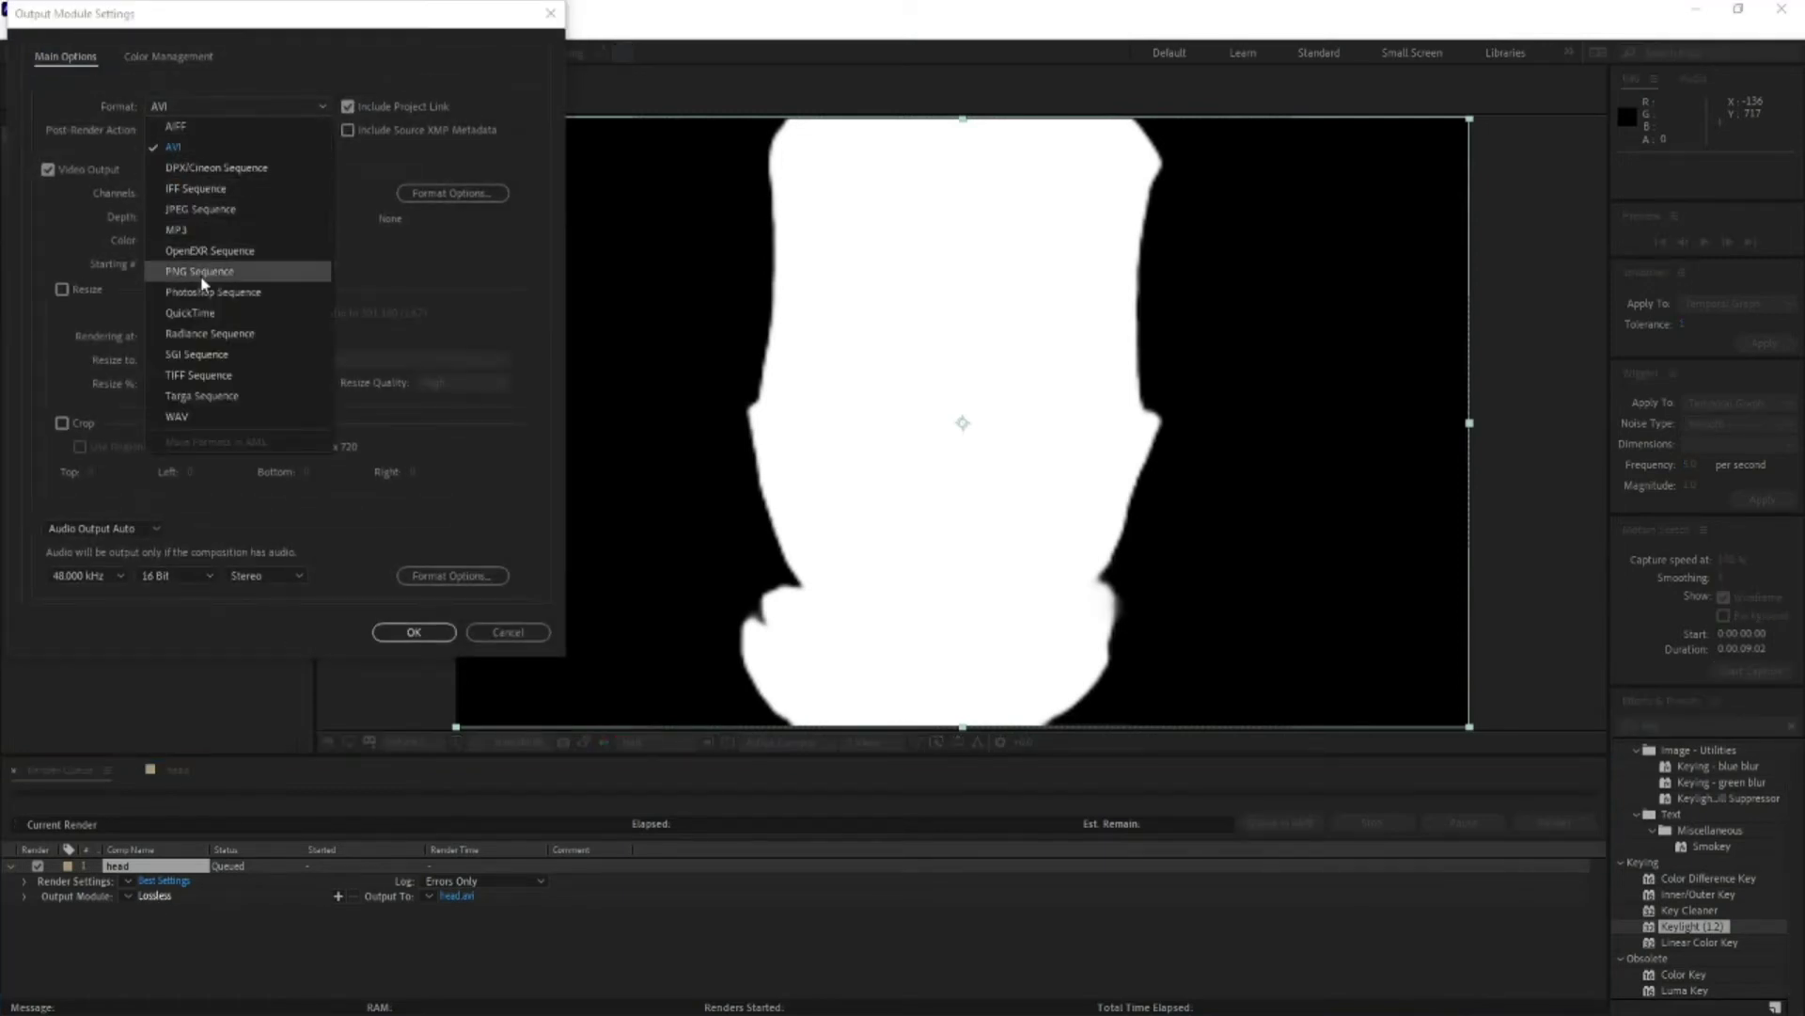
left_click(246, 274)
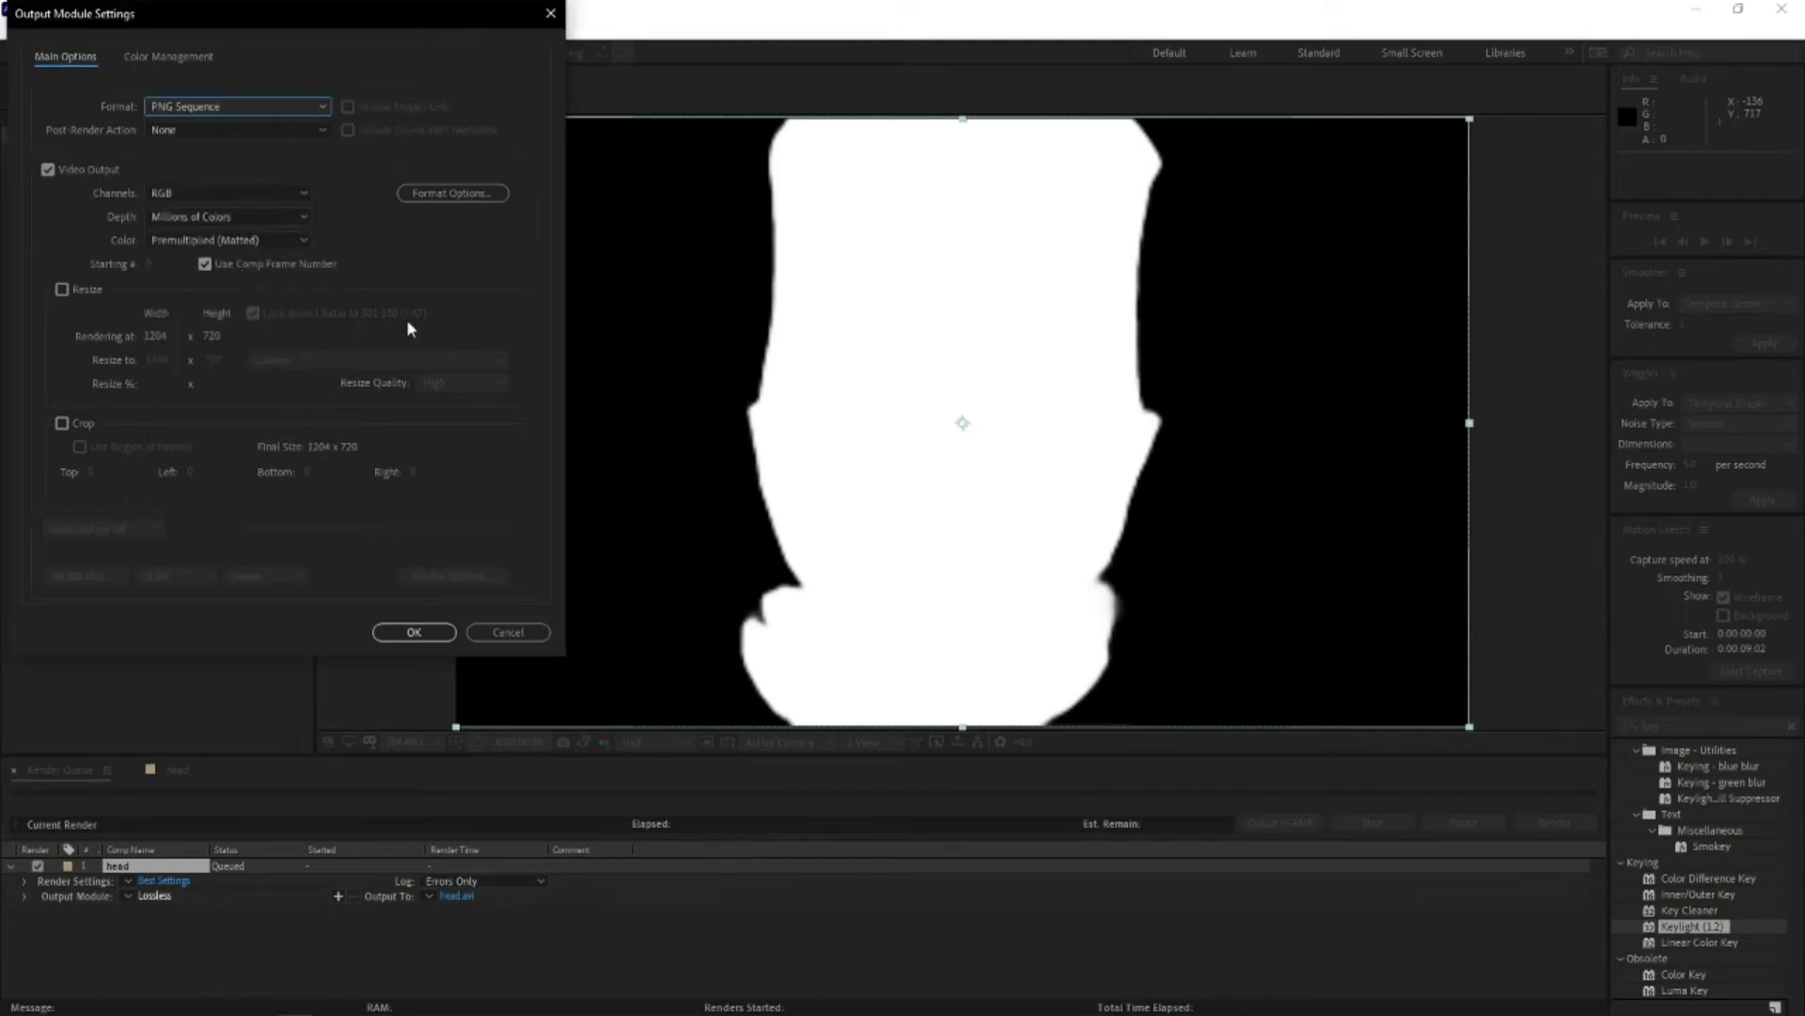
left_click(425, 632)
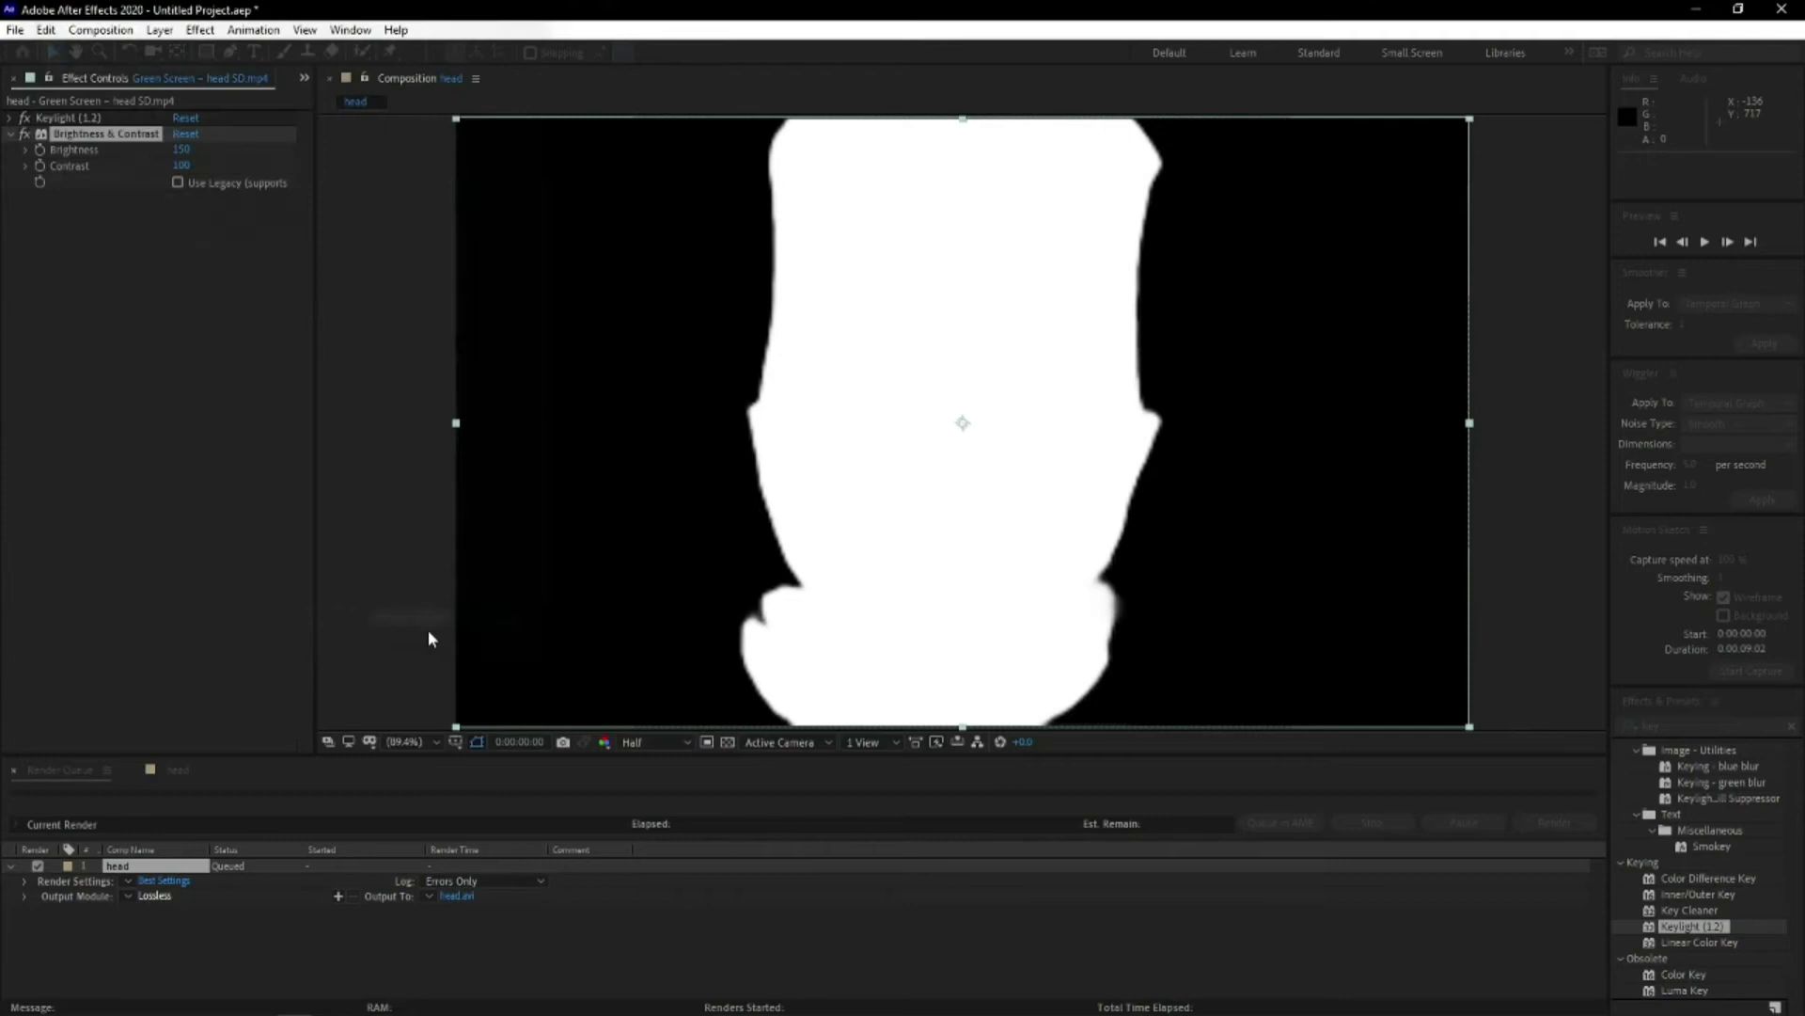
Point the render output to the Head project folder and clear the old file name prefix
left_click(446, 895)
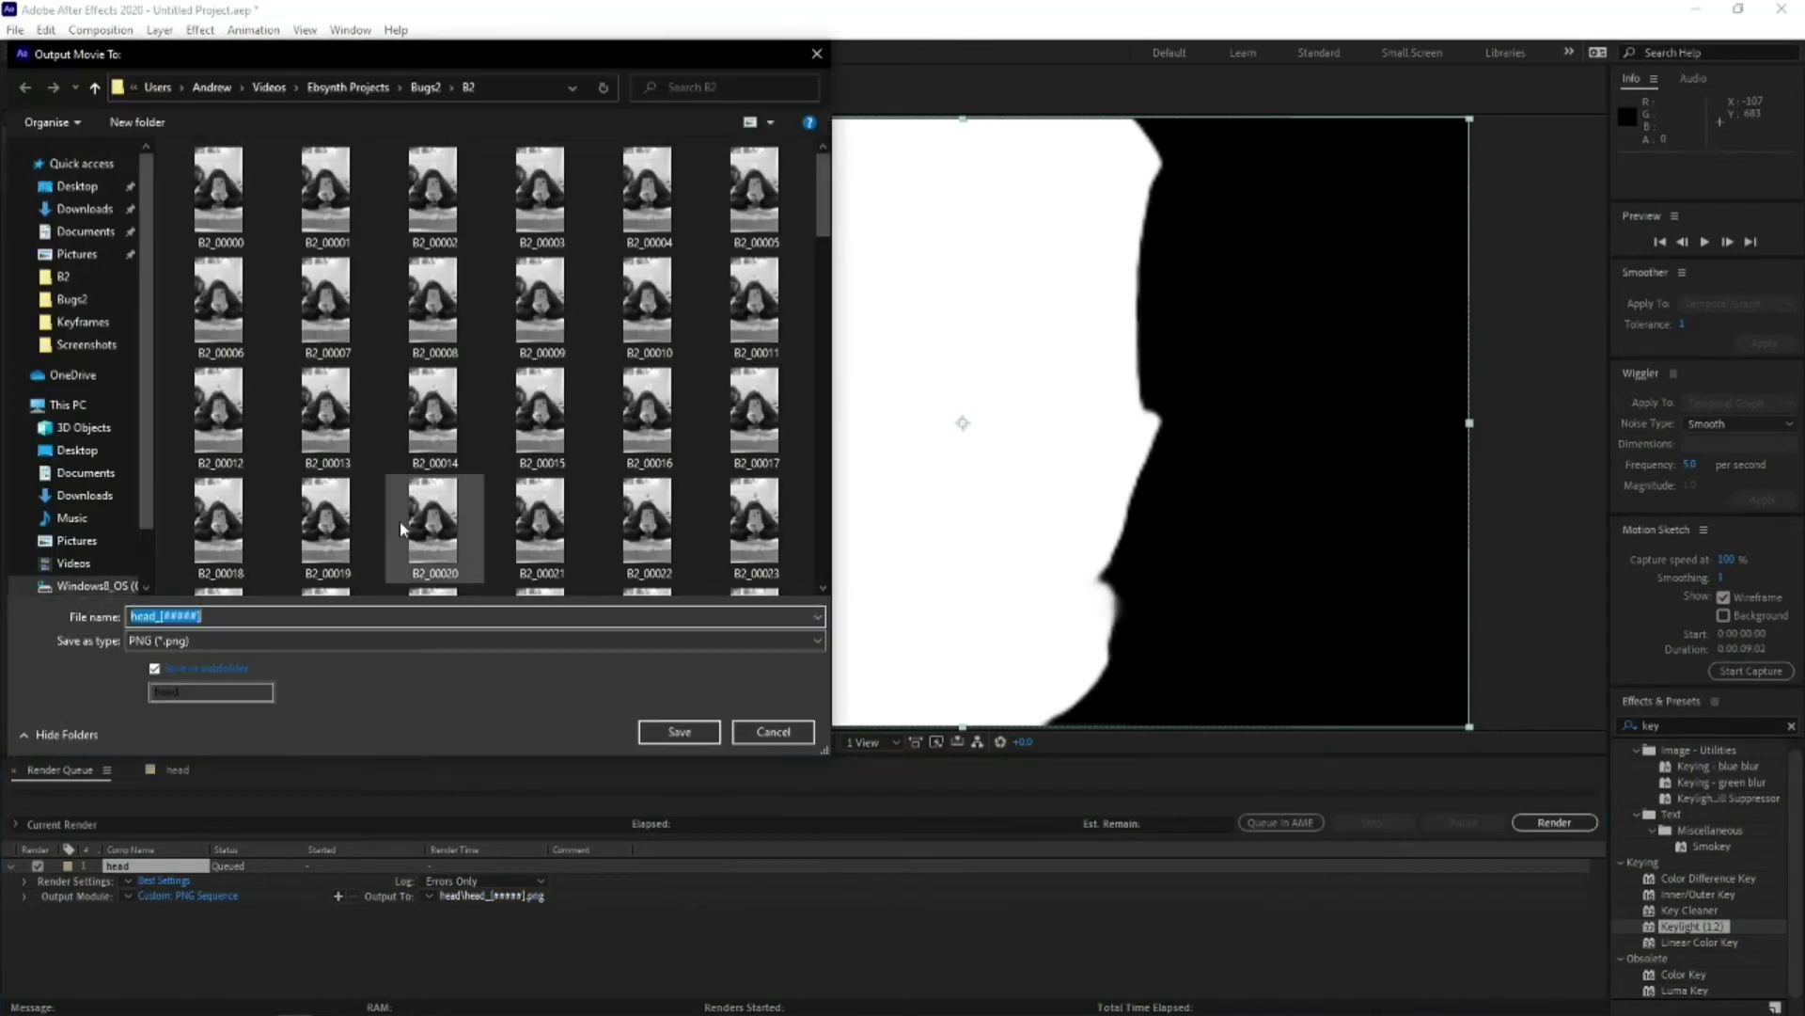
left_click(97, 89)
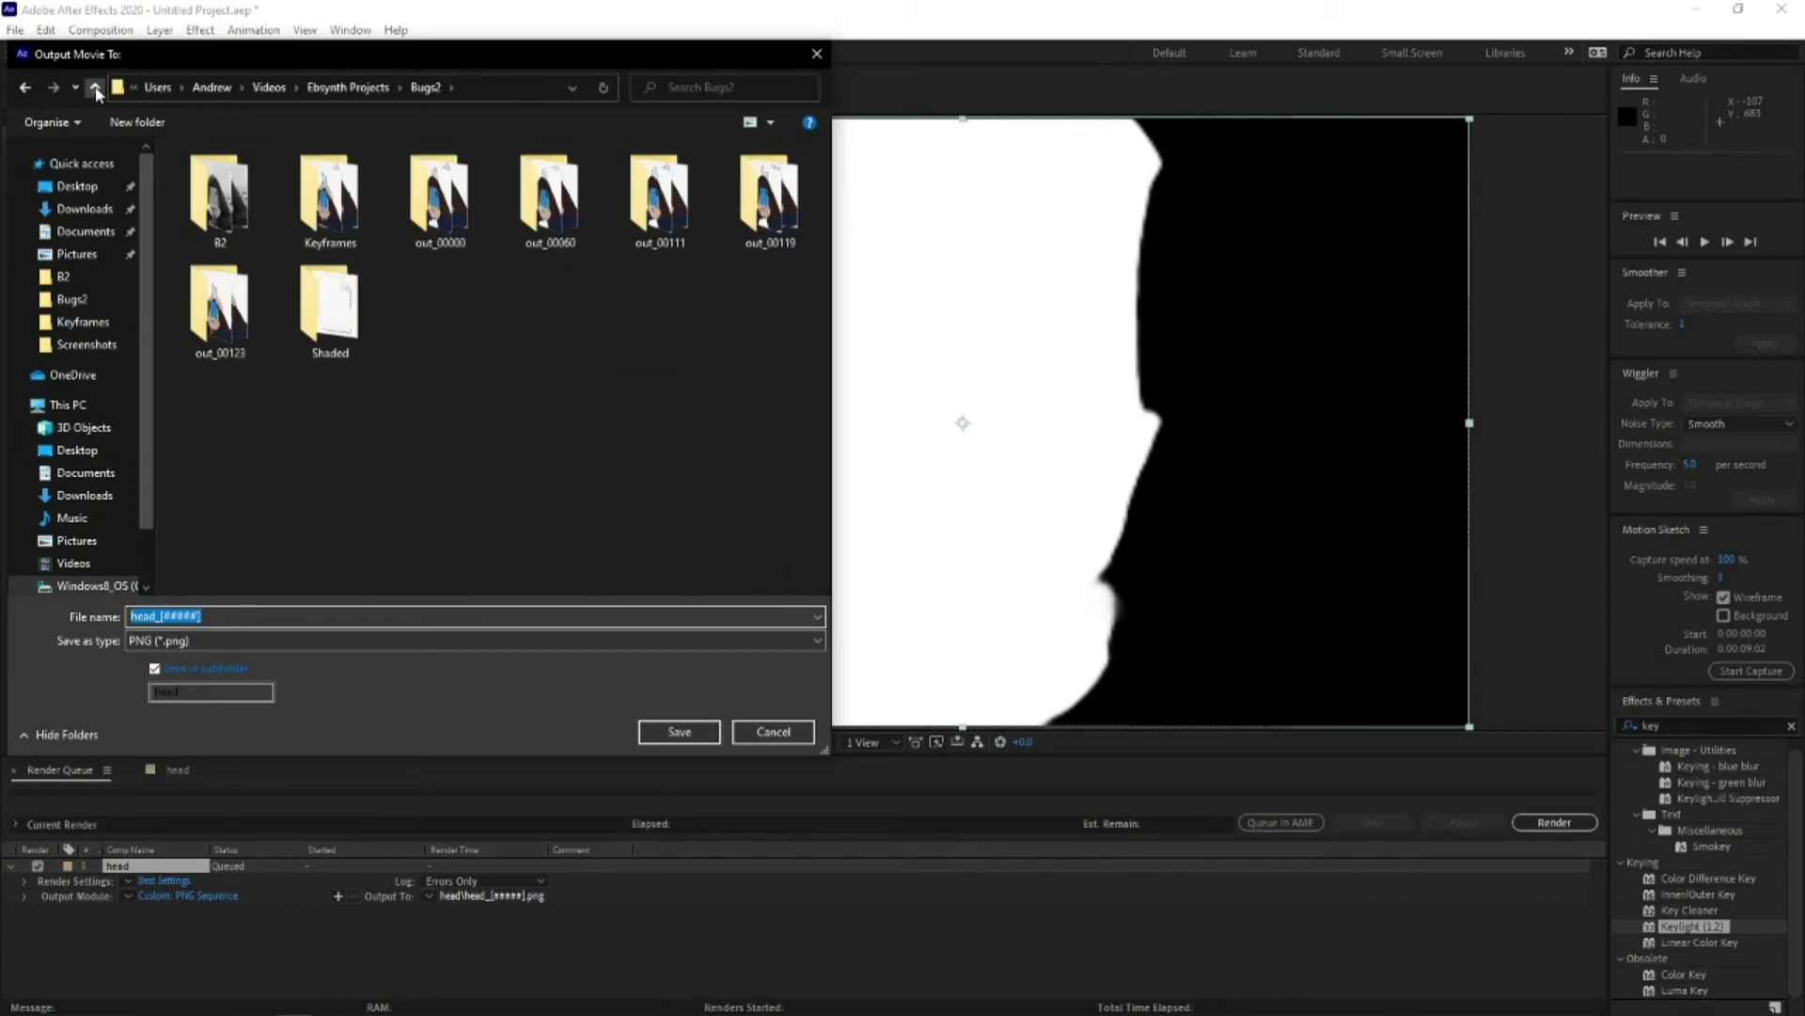
left_click(97, 90)
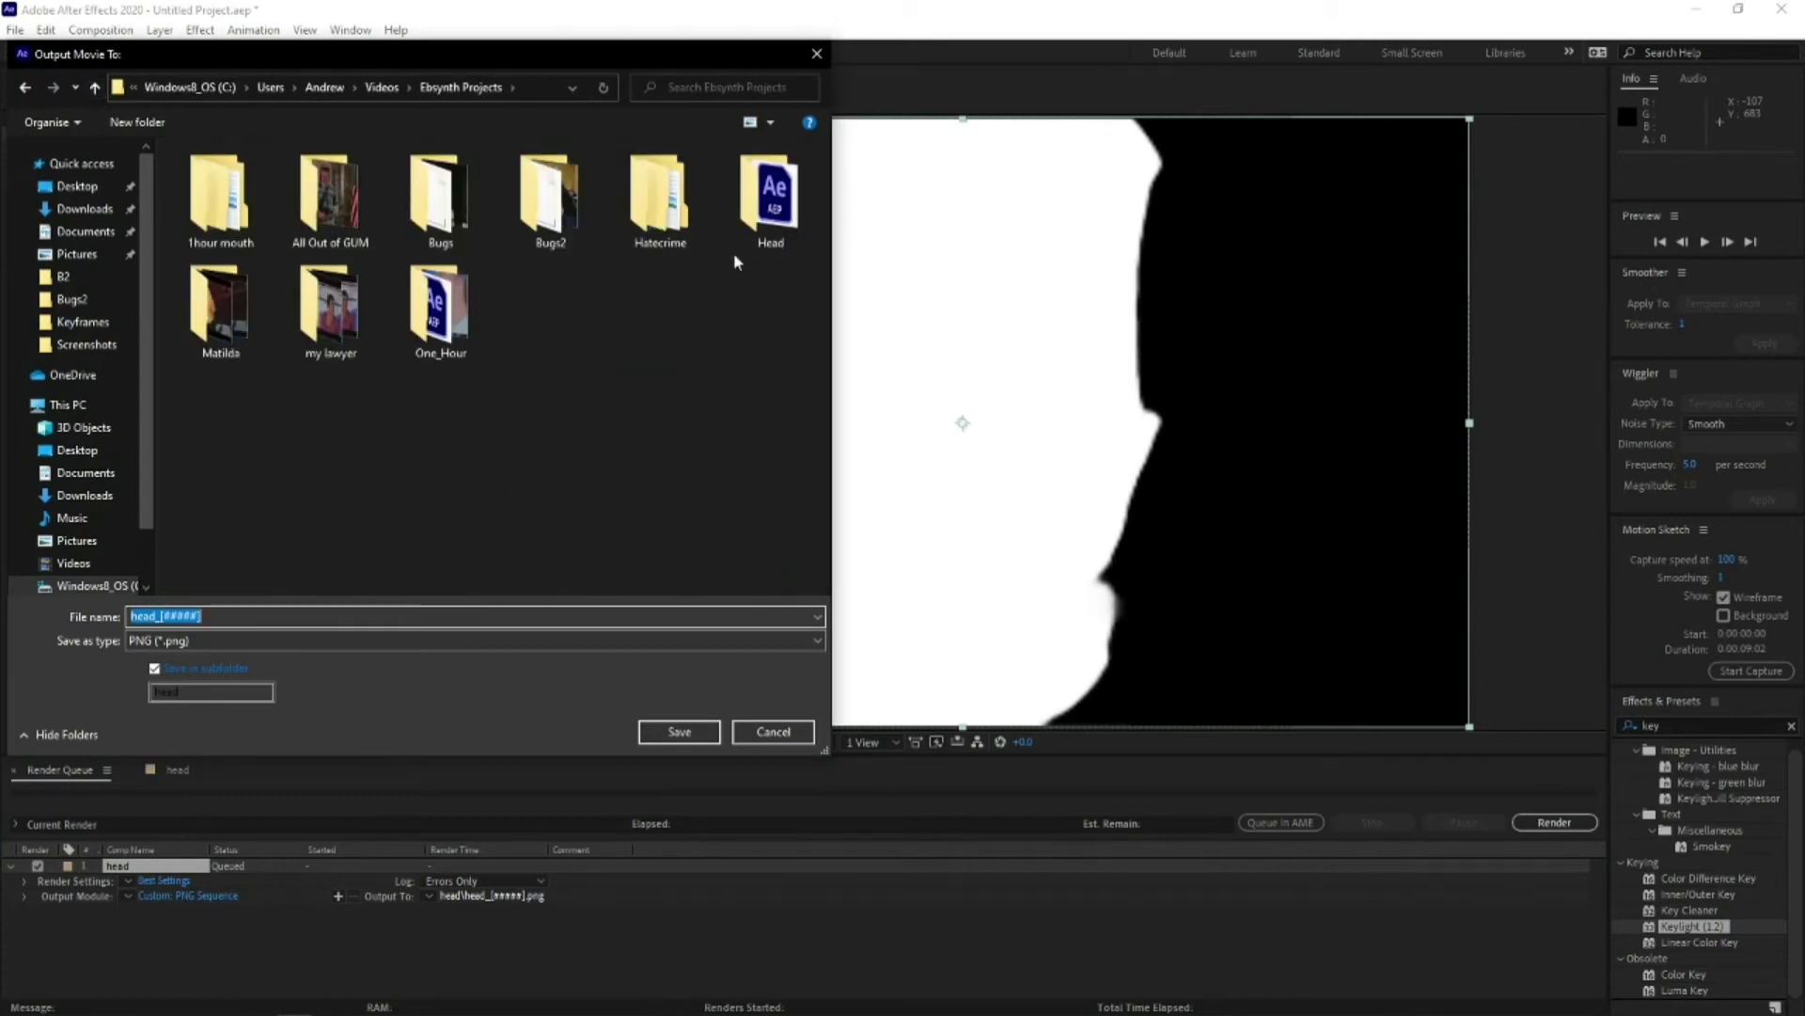
double_click(752, 203)
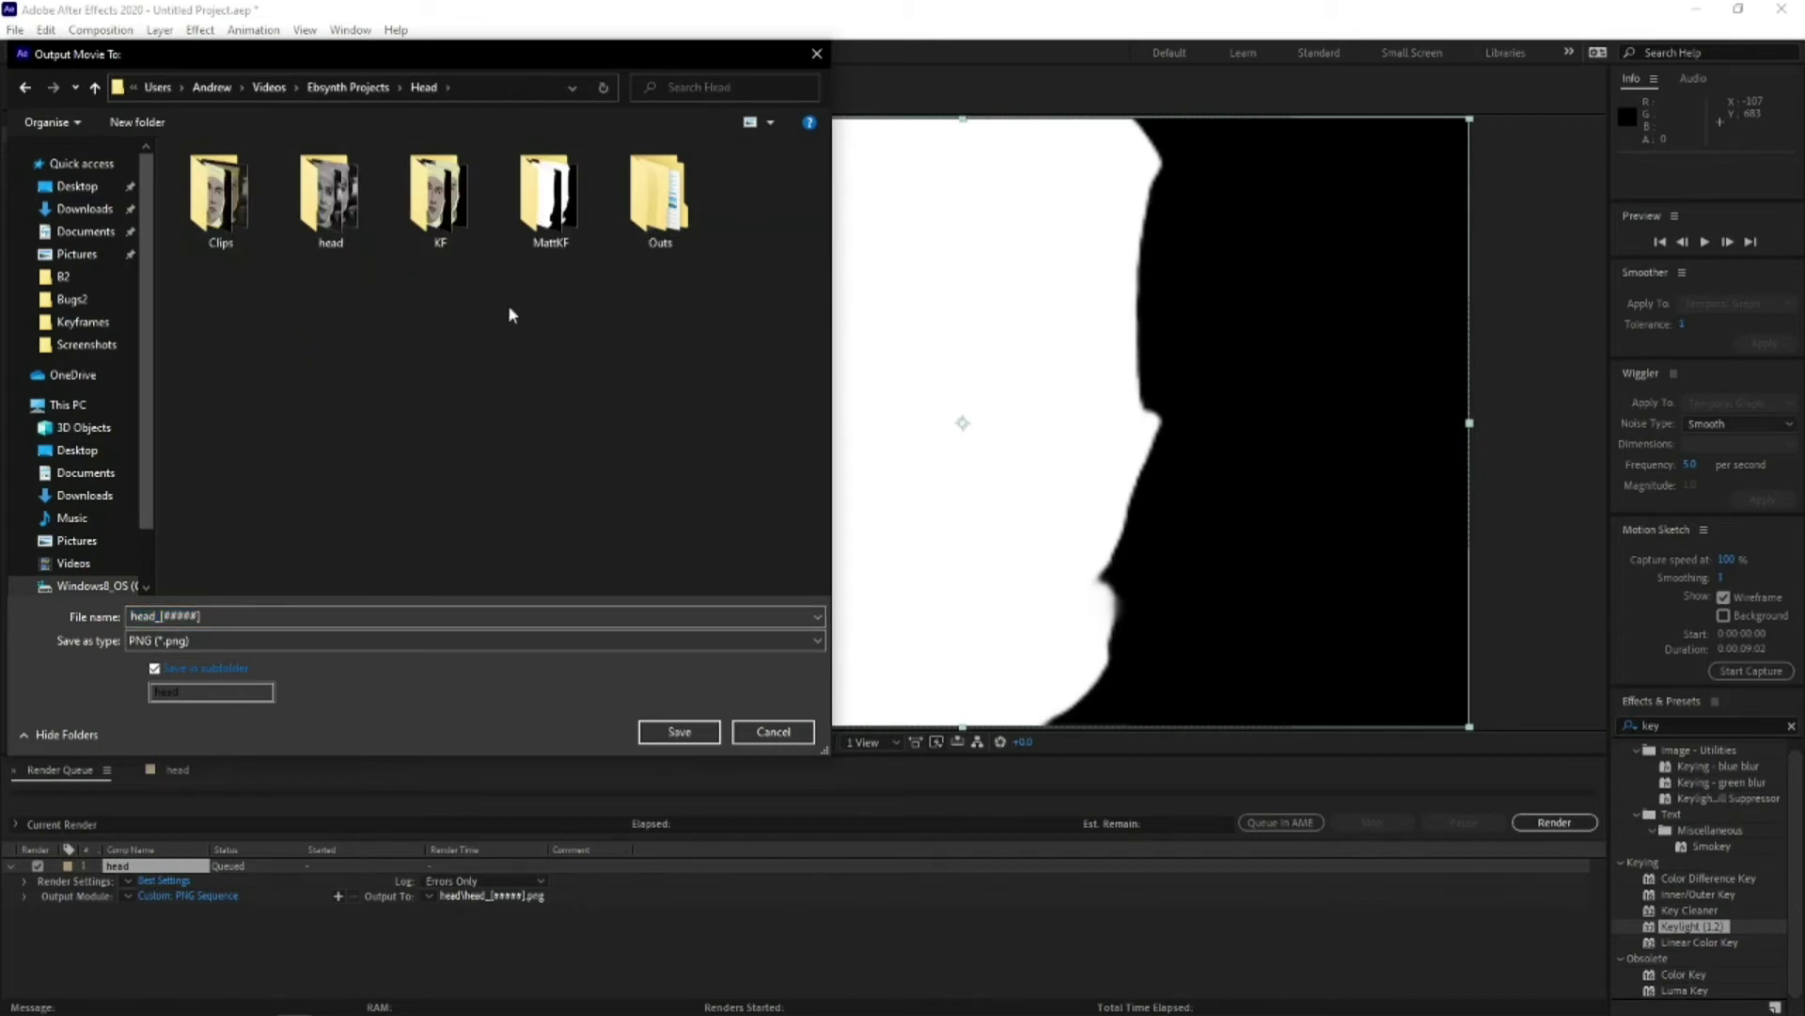
double_click(155, 618)
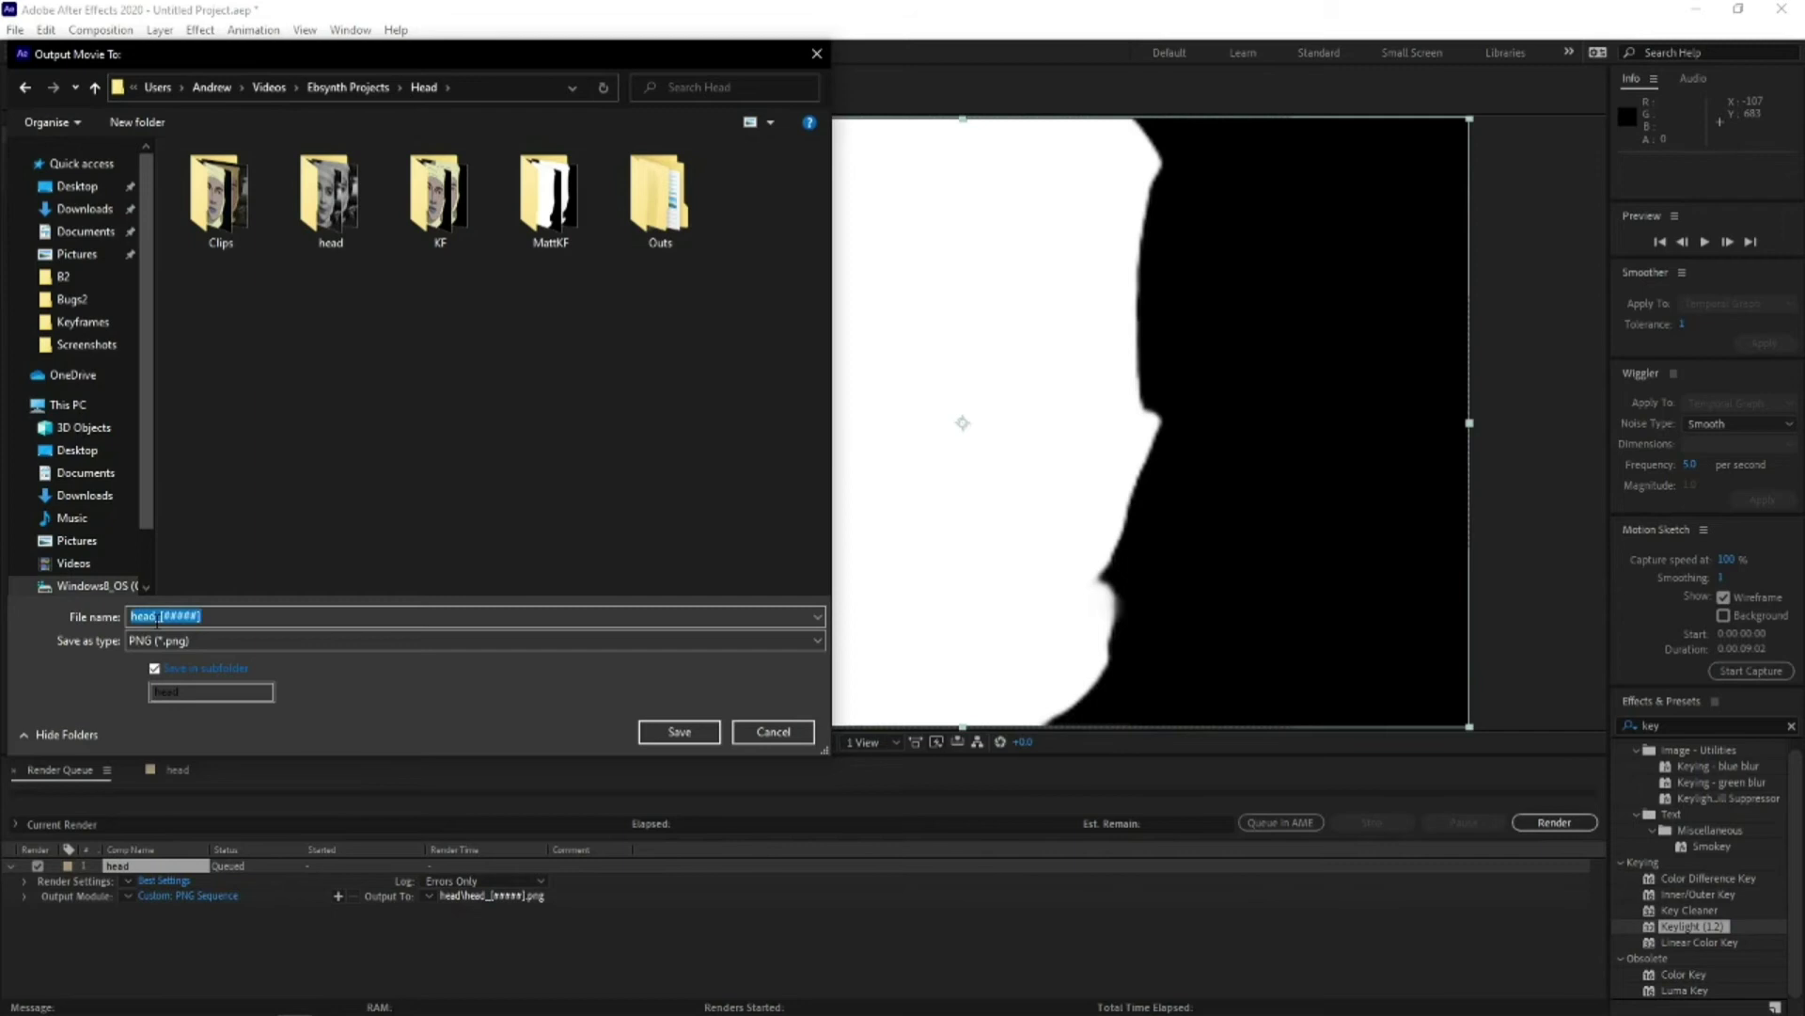
left_click(157, 616)
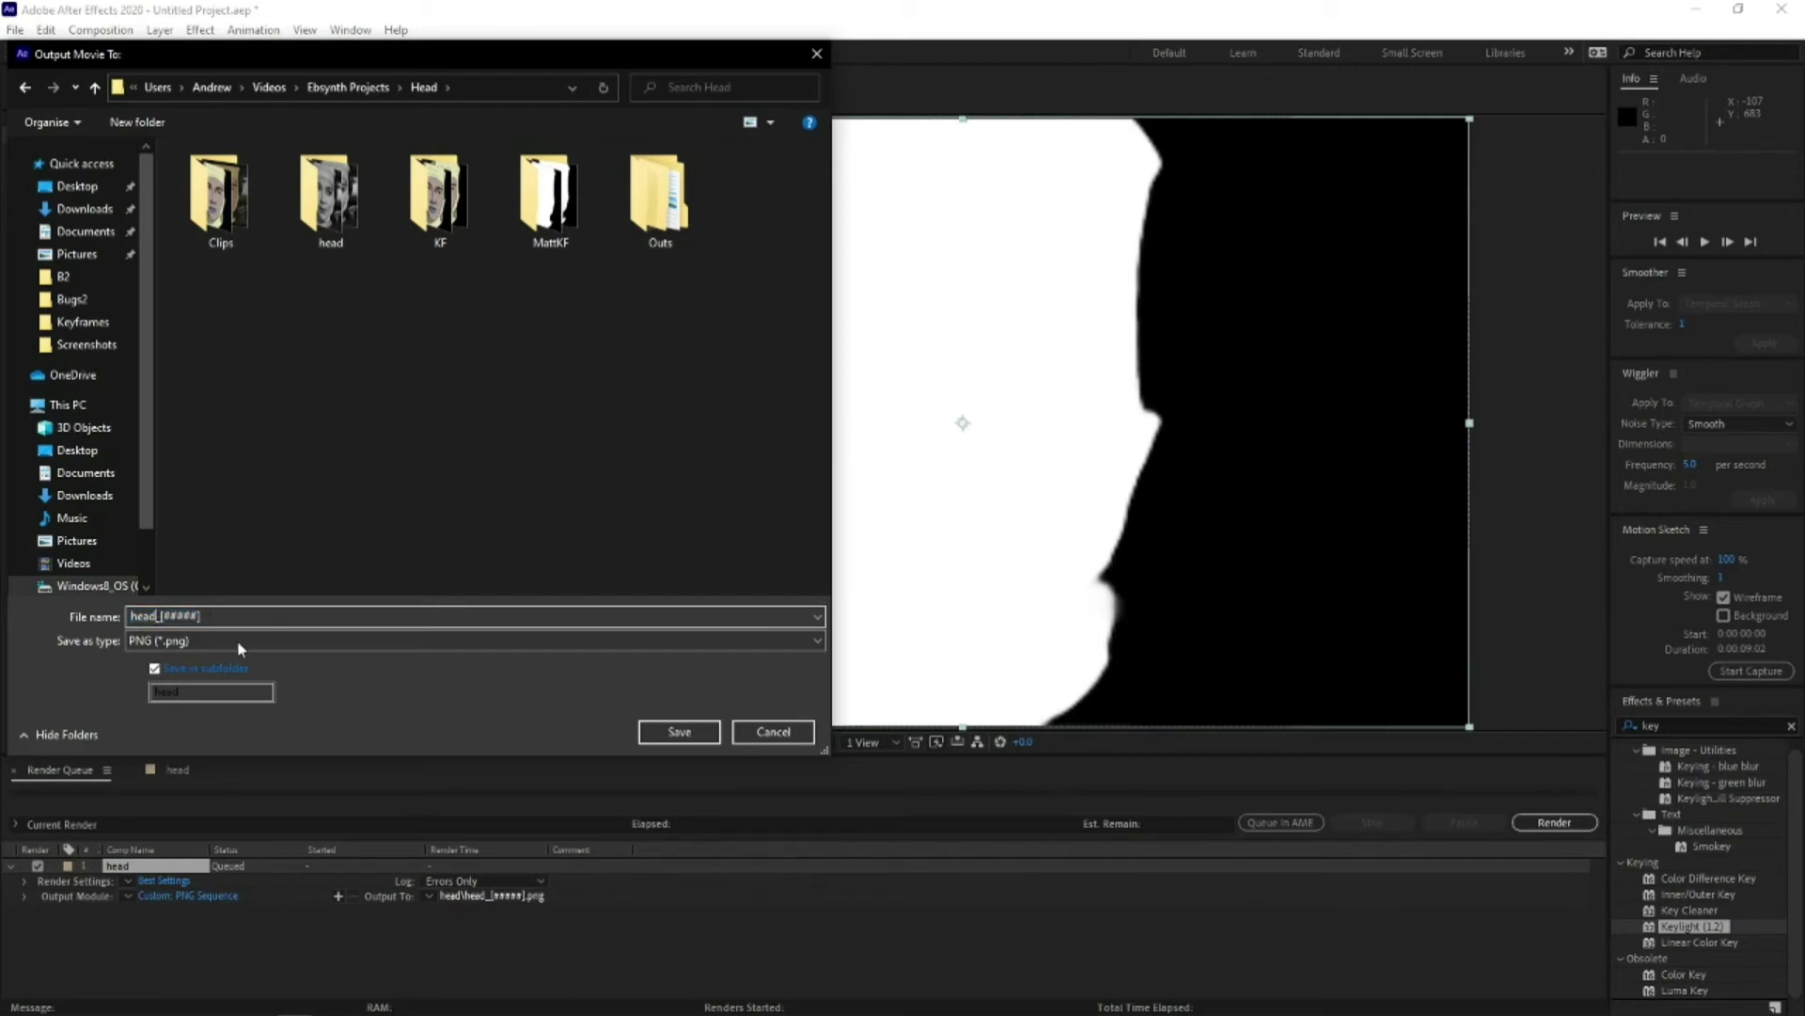
key("BackSpace")
key("BackSpace")
key("BackSpace")
key("BackSpace")
double_click(338, 219)
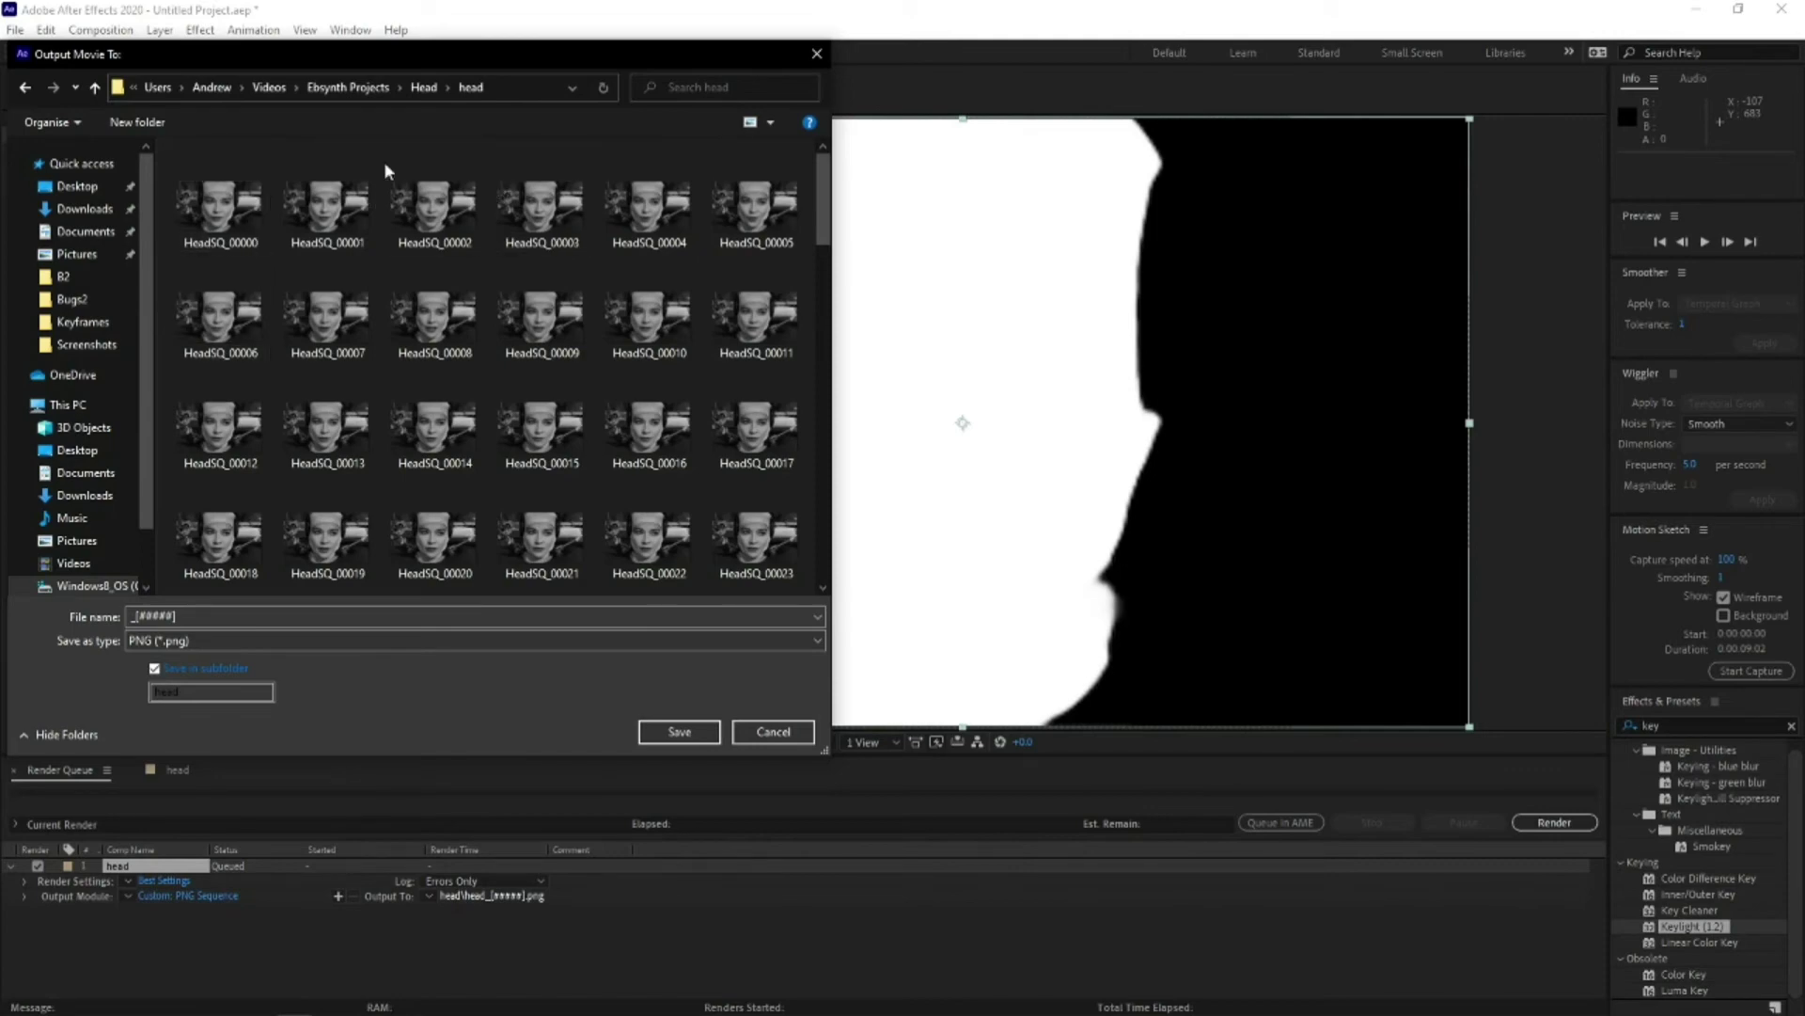
left_click(98, 86)
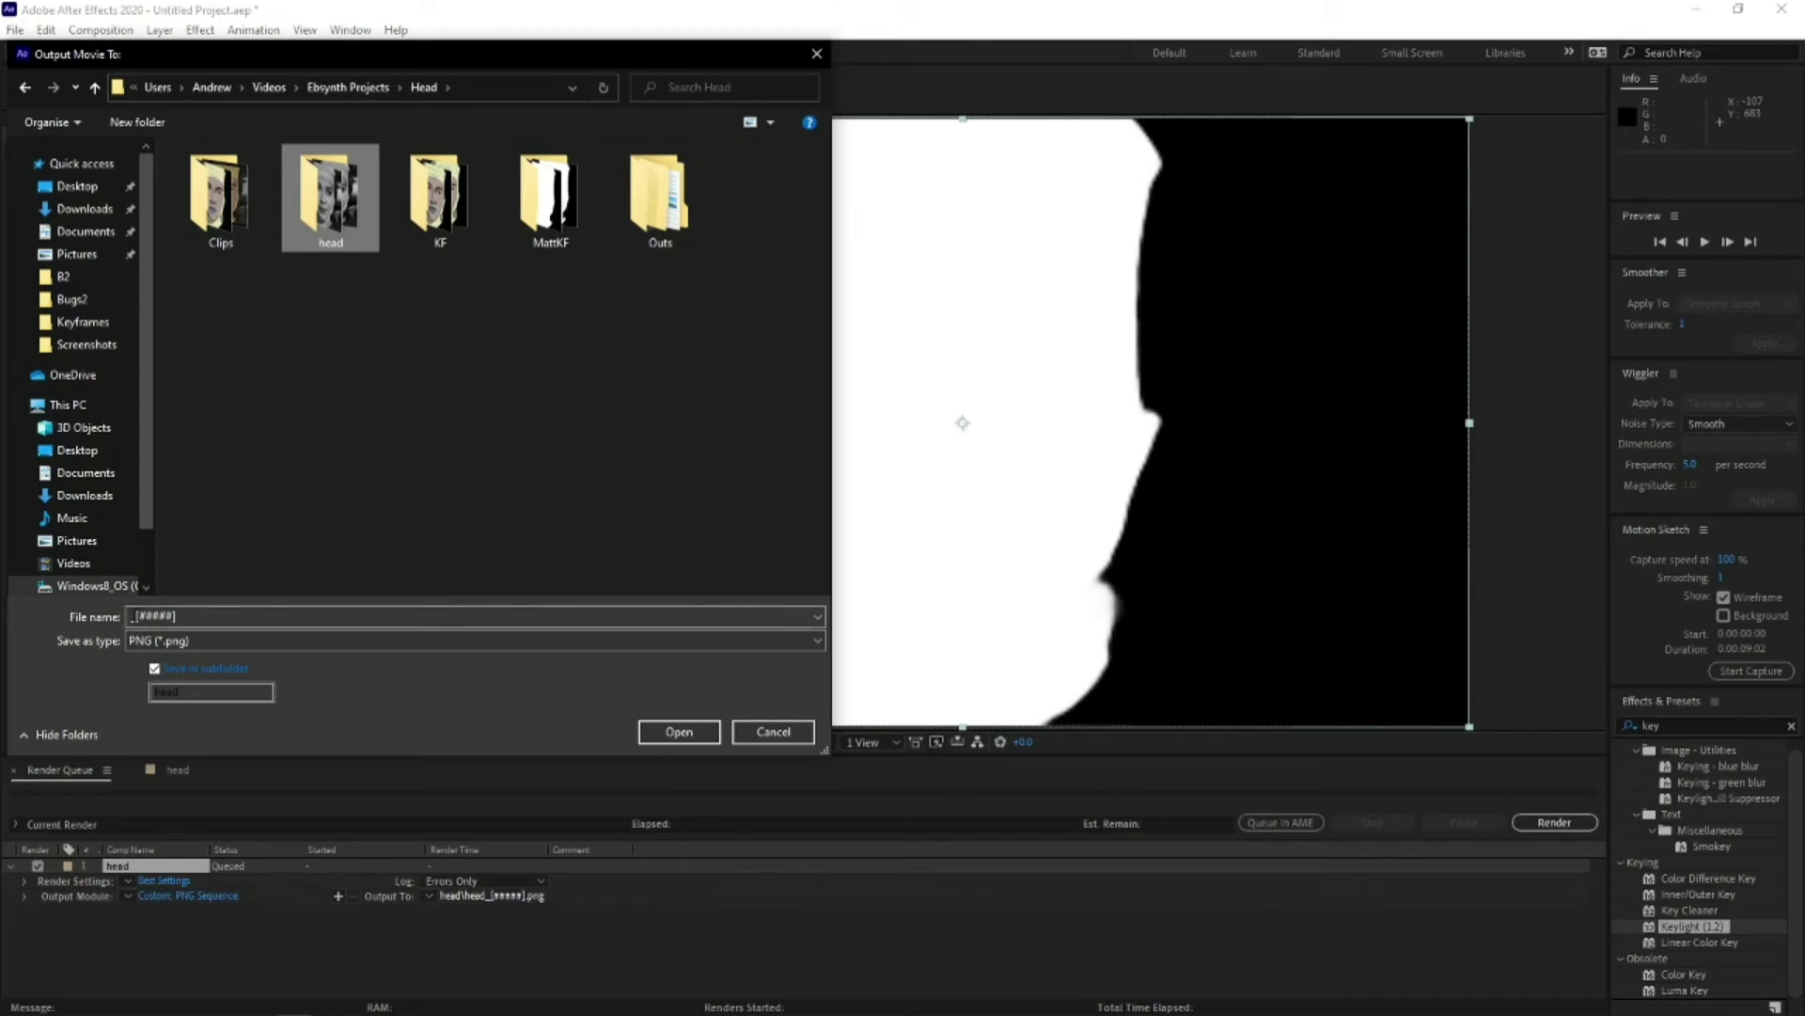
Name the output HeadSQ_[#####] in a Mask subfolder and start the render
double_click(155, 616)
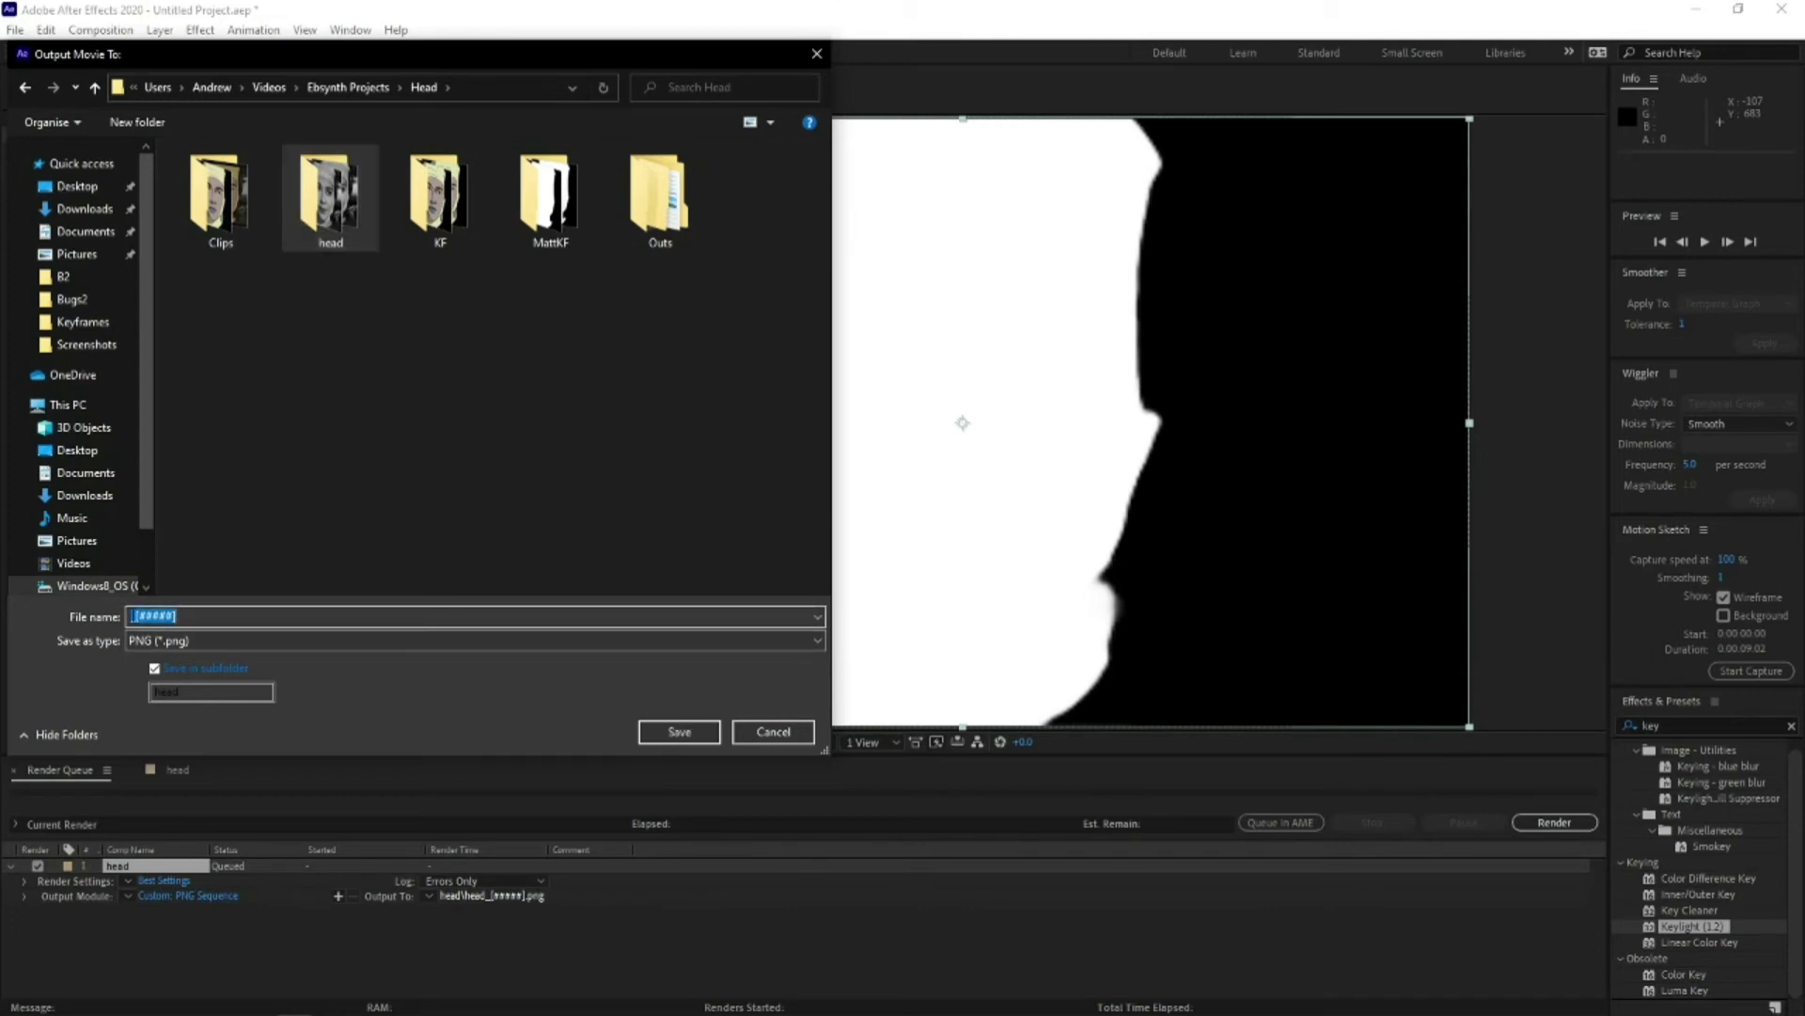
left_click(155, 616)
type("Head")
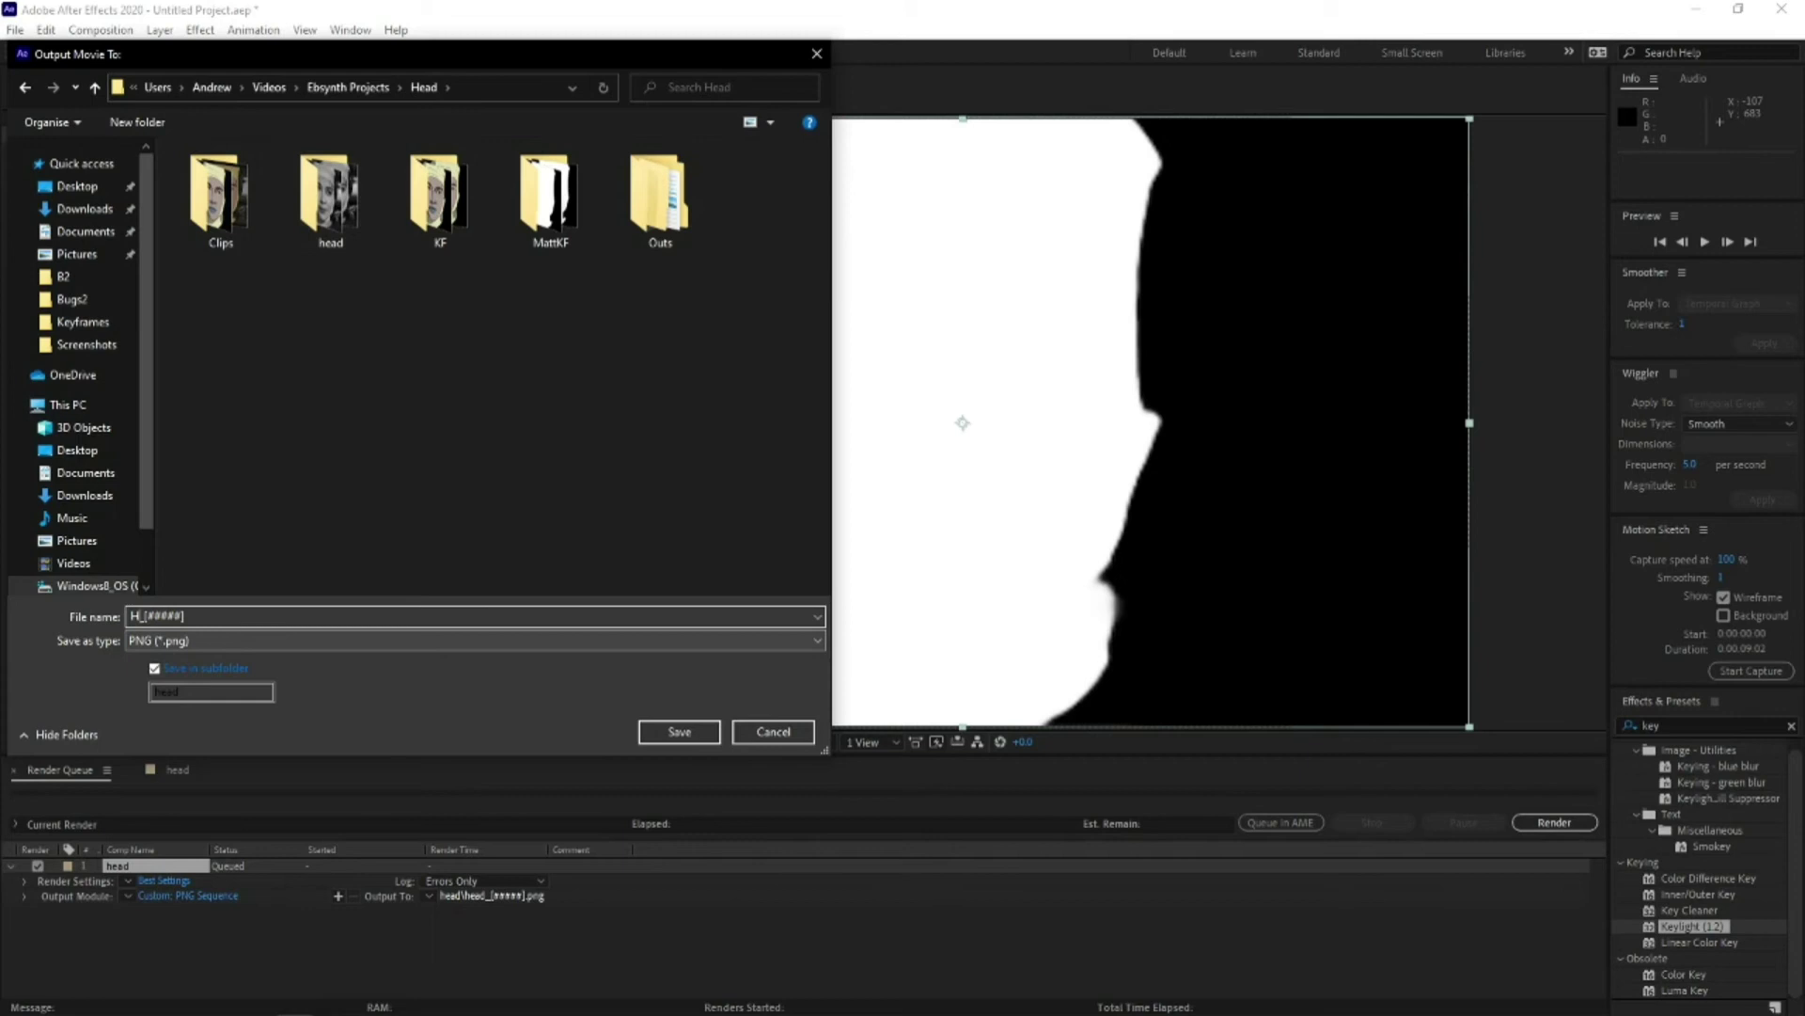
type("SQ")
left_click(201, 693)
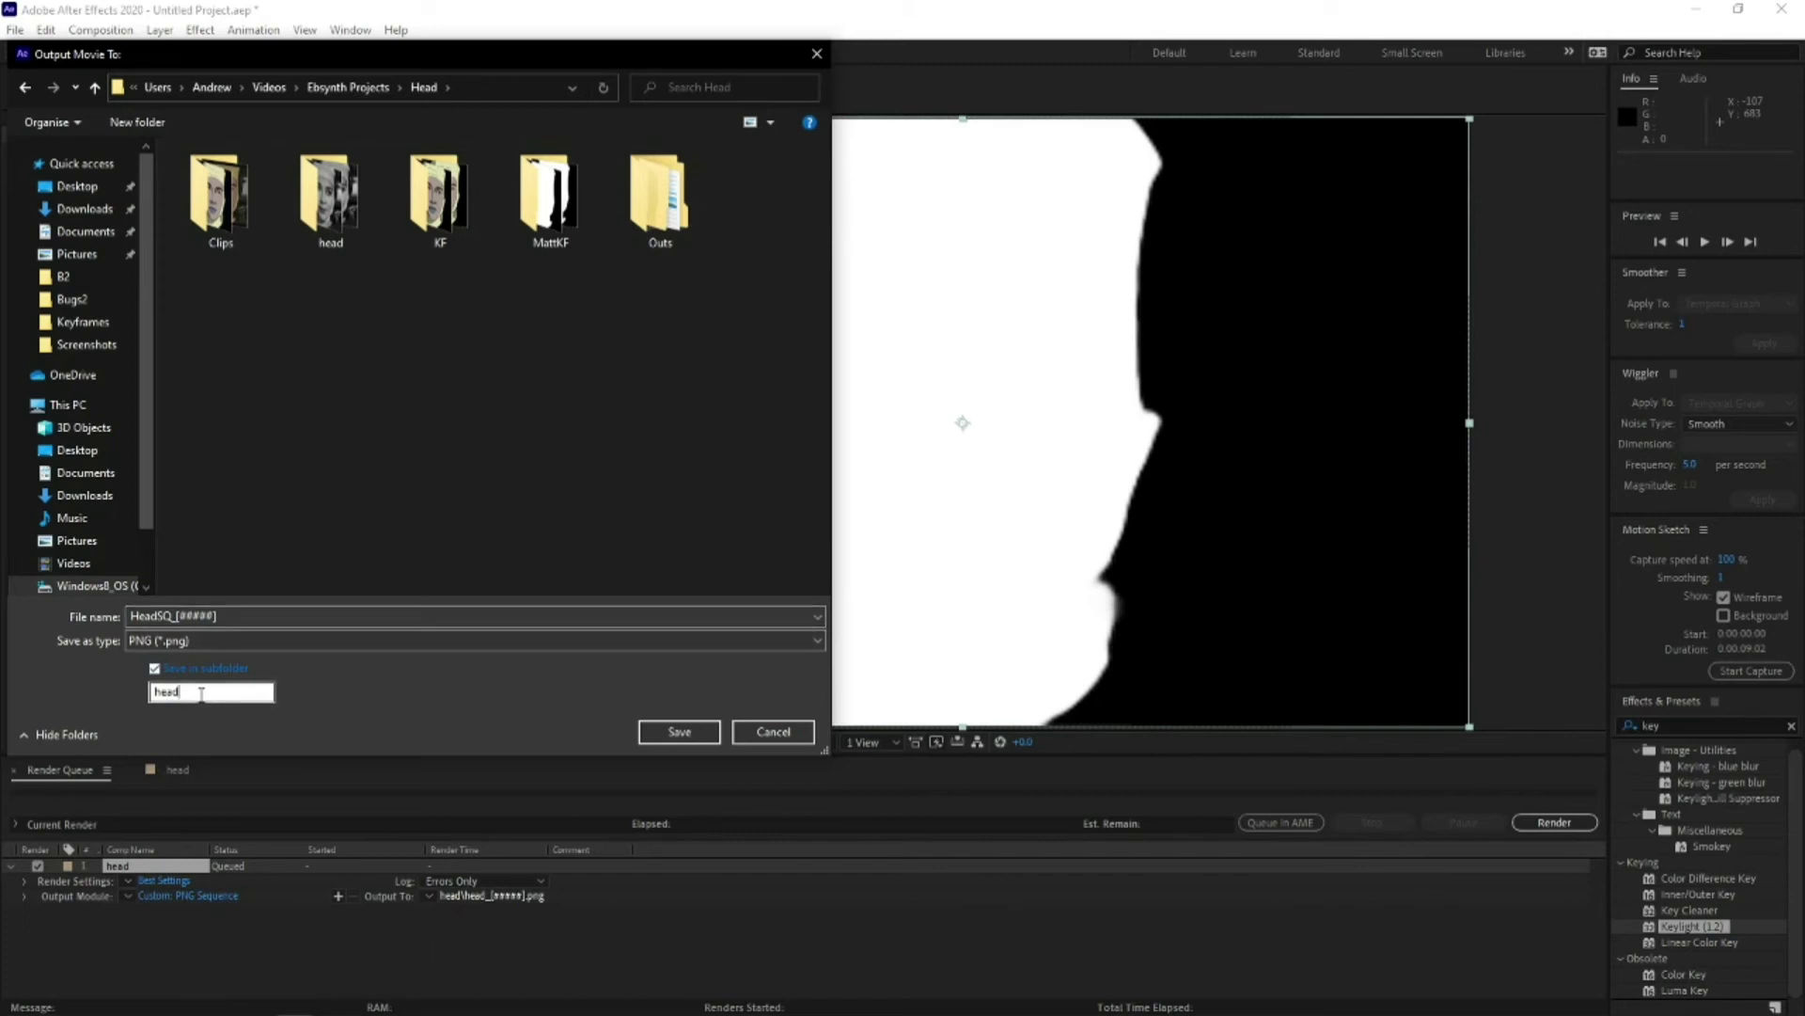
key("BackSpace")
key("BackSpace")
key("BackSpace")
key("BackSpace")
type("Mask")
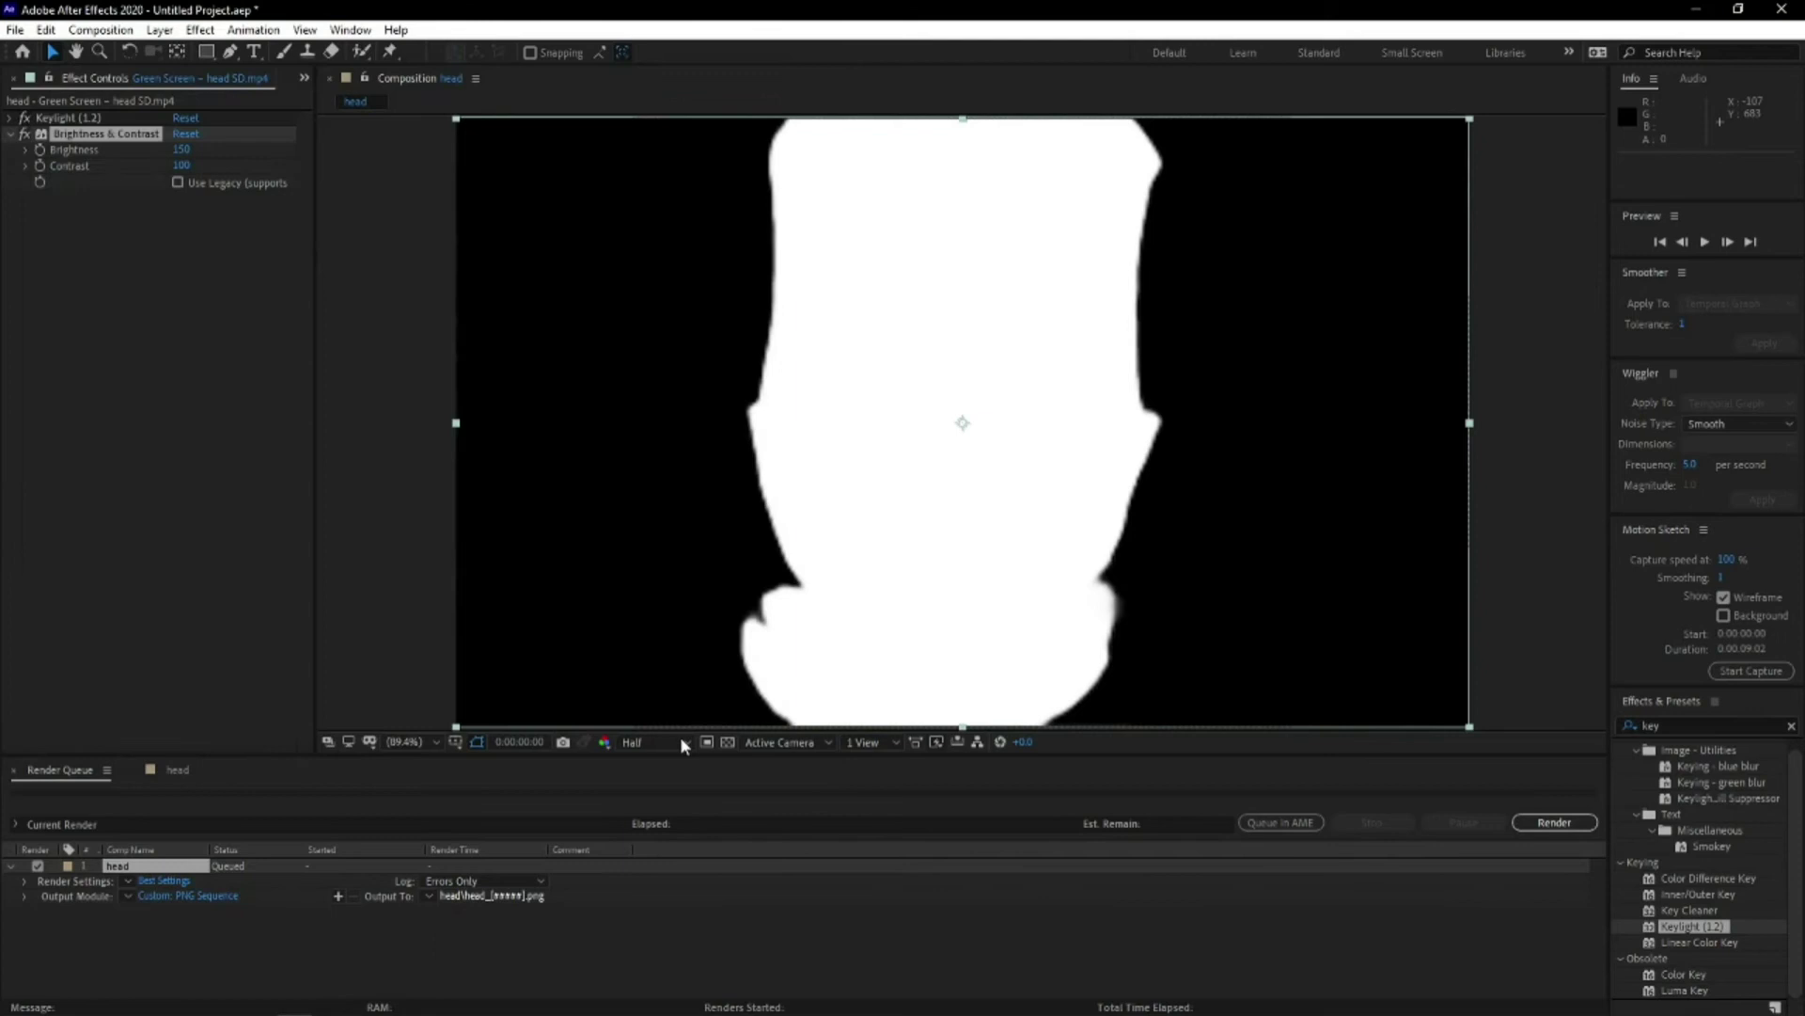
left_click(1556, 822)
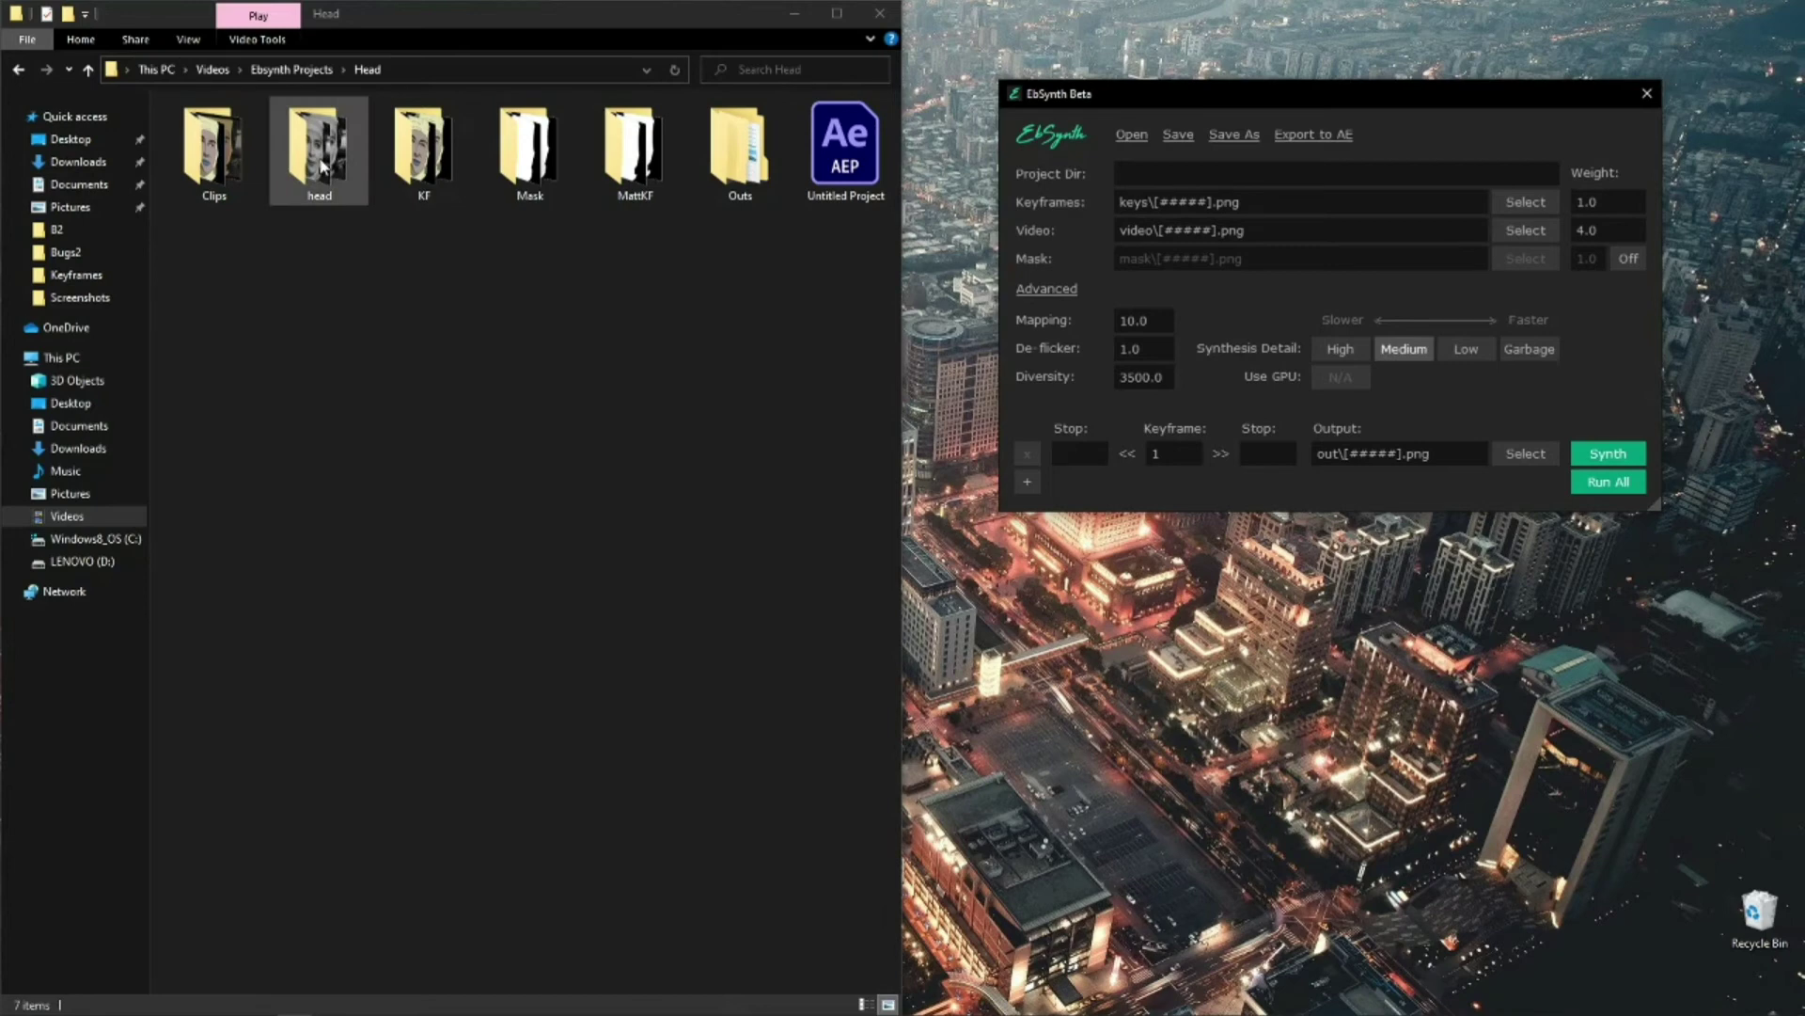
Load the head frames as Video and the KF folder as Keyframes in EbSynth, and bring over the Mask folder
left_click_drag(321, 168, 1149, 227)
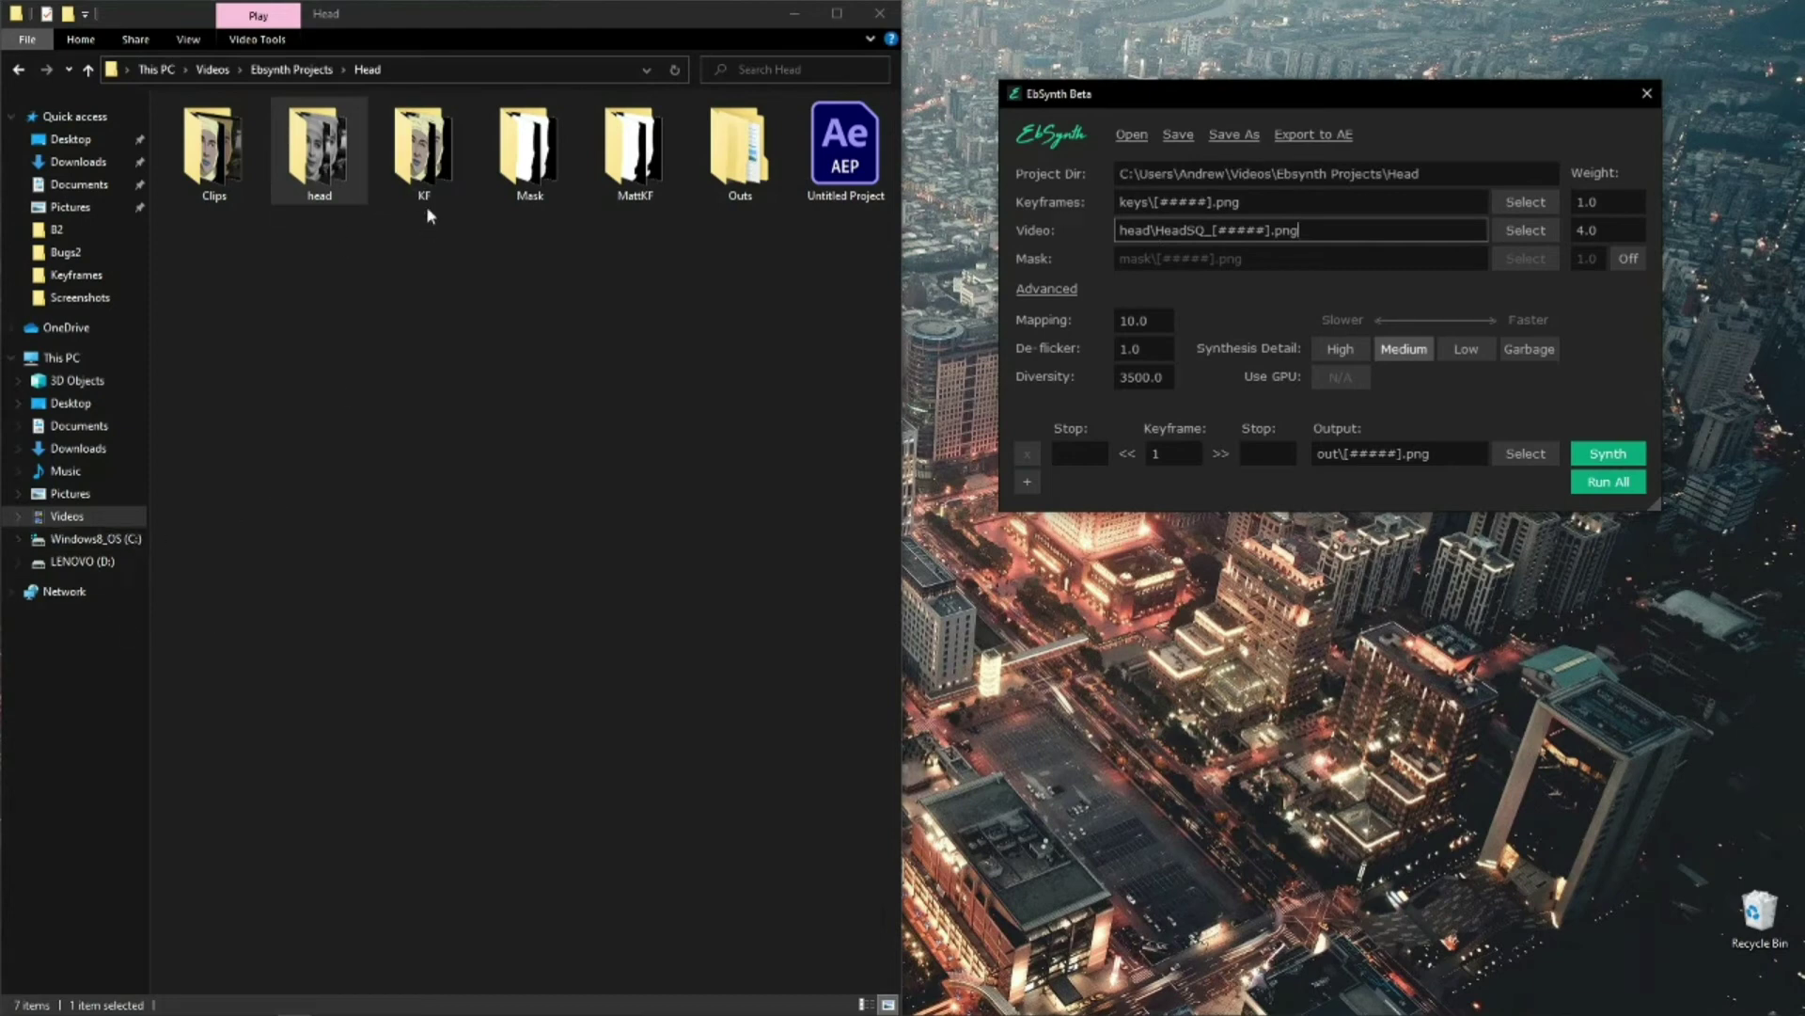
left_click_drag(419, 156, 1134, 203)
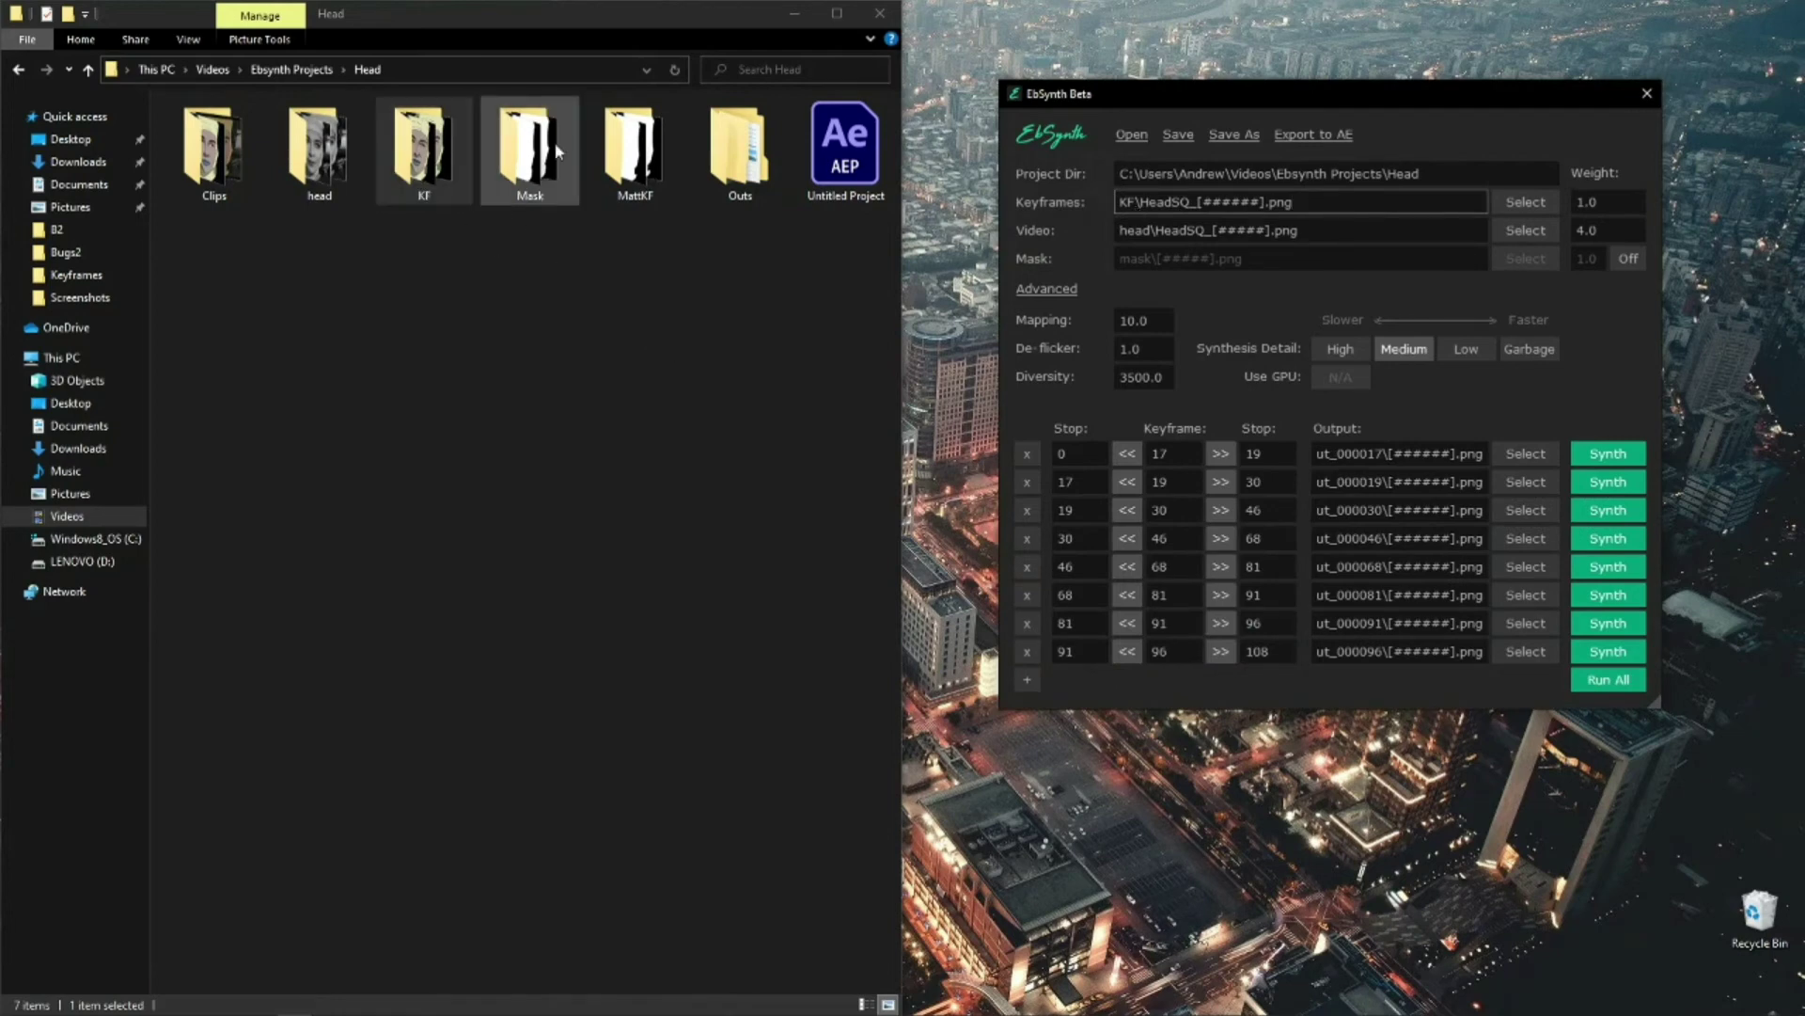
left_click_drag(553, 145, 1039, 273)
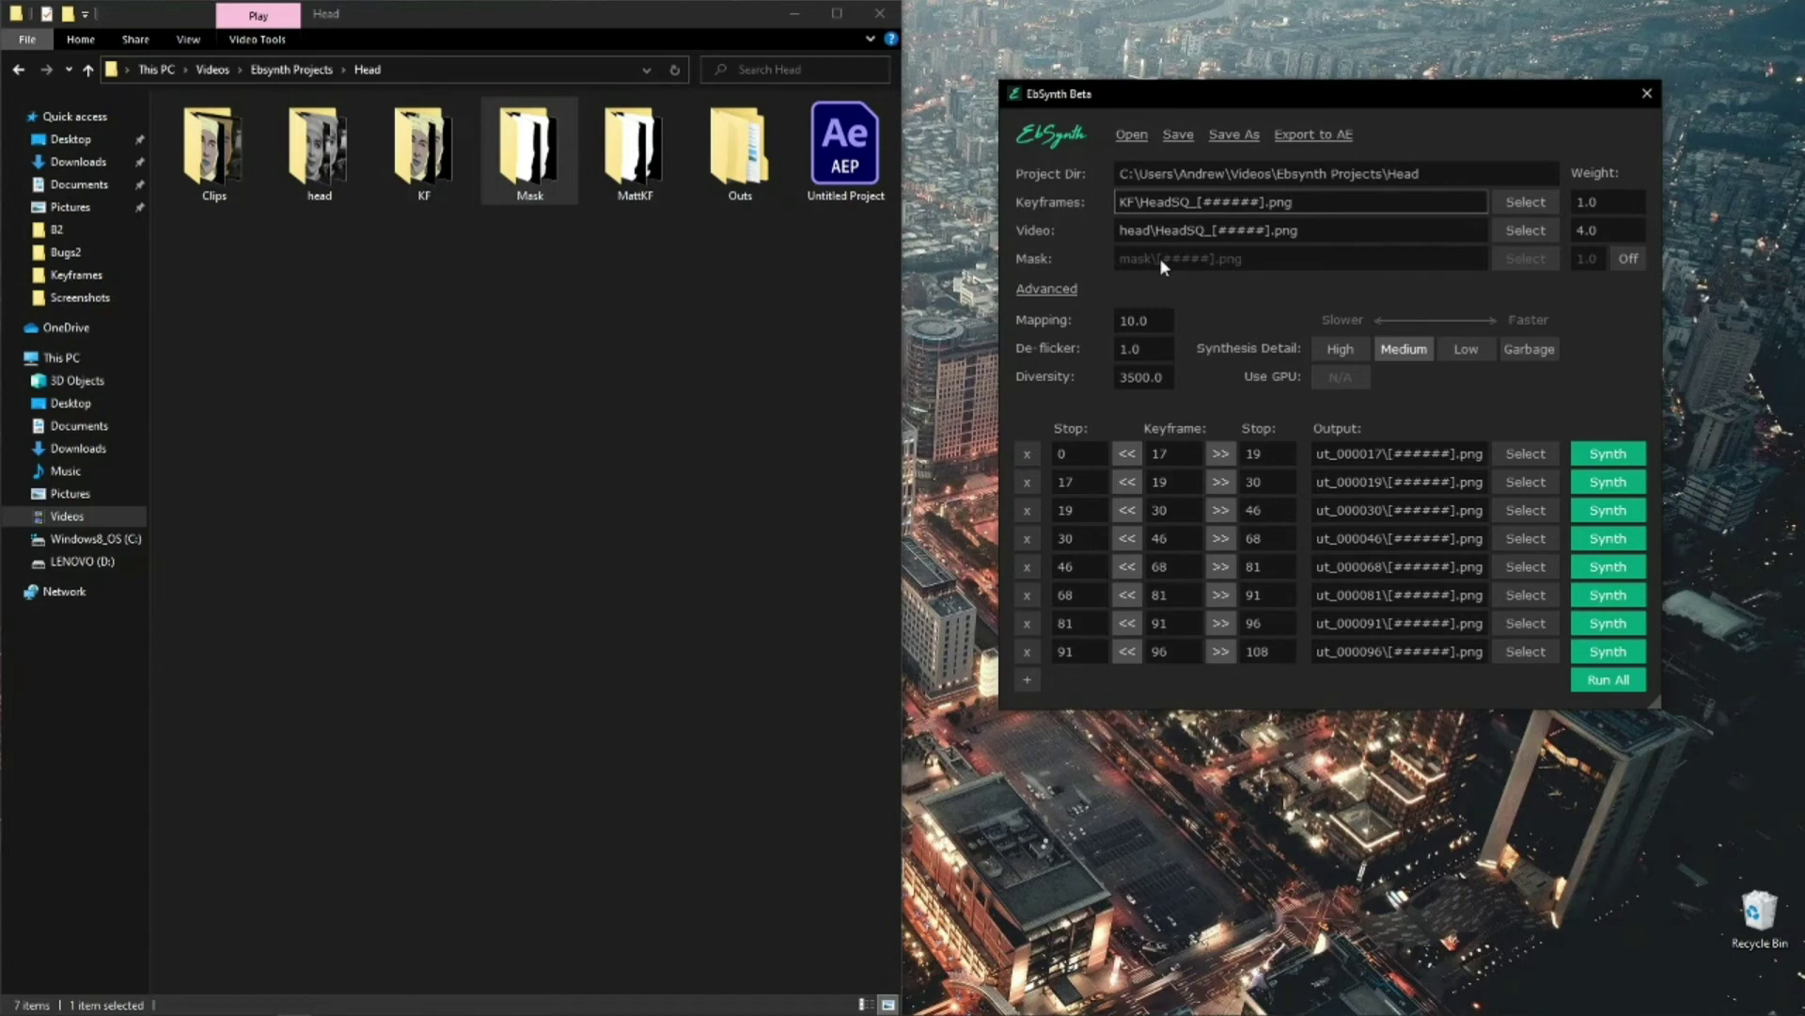
left_click_drag(701, 258, 1346, 327)
left_click_drag(1280, 277, 1252, 259)
left_click_drag(632, 155, 1272, 263)
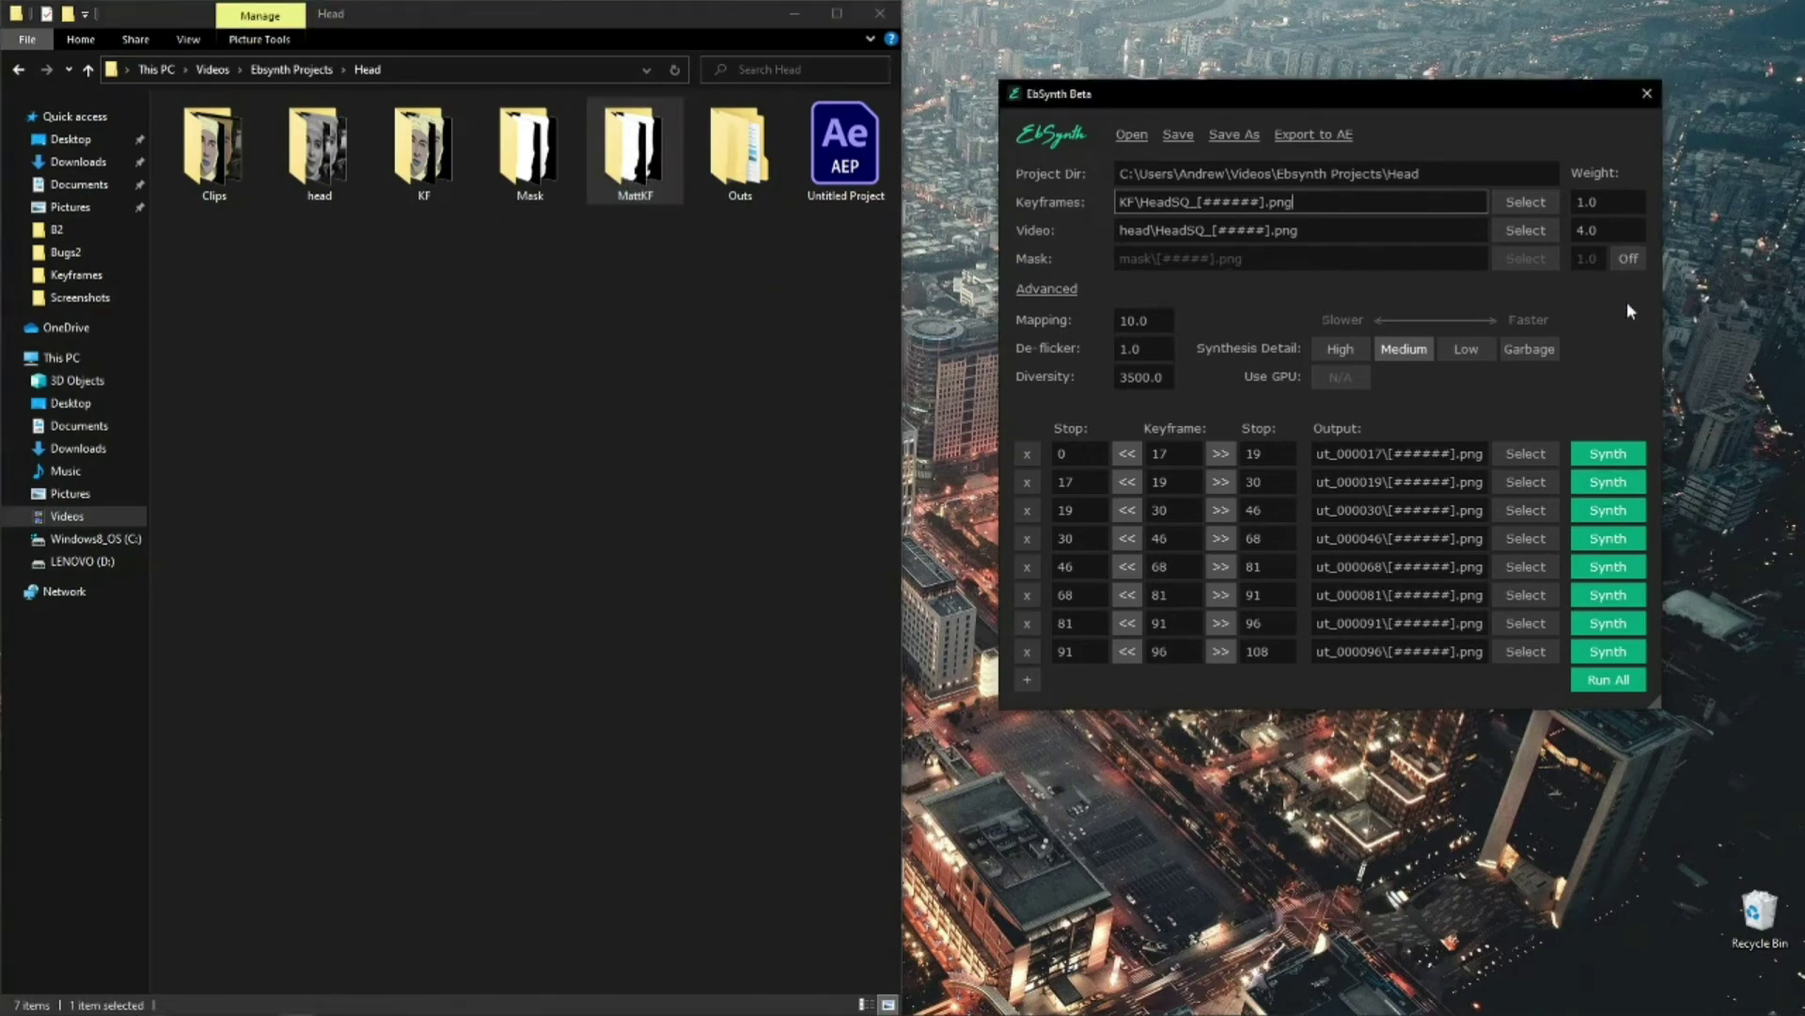
Turn the mask on, load the Mask folder as the mask sequence, and set synthesis detail to High
left_click(1619, 266)
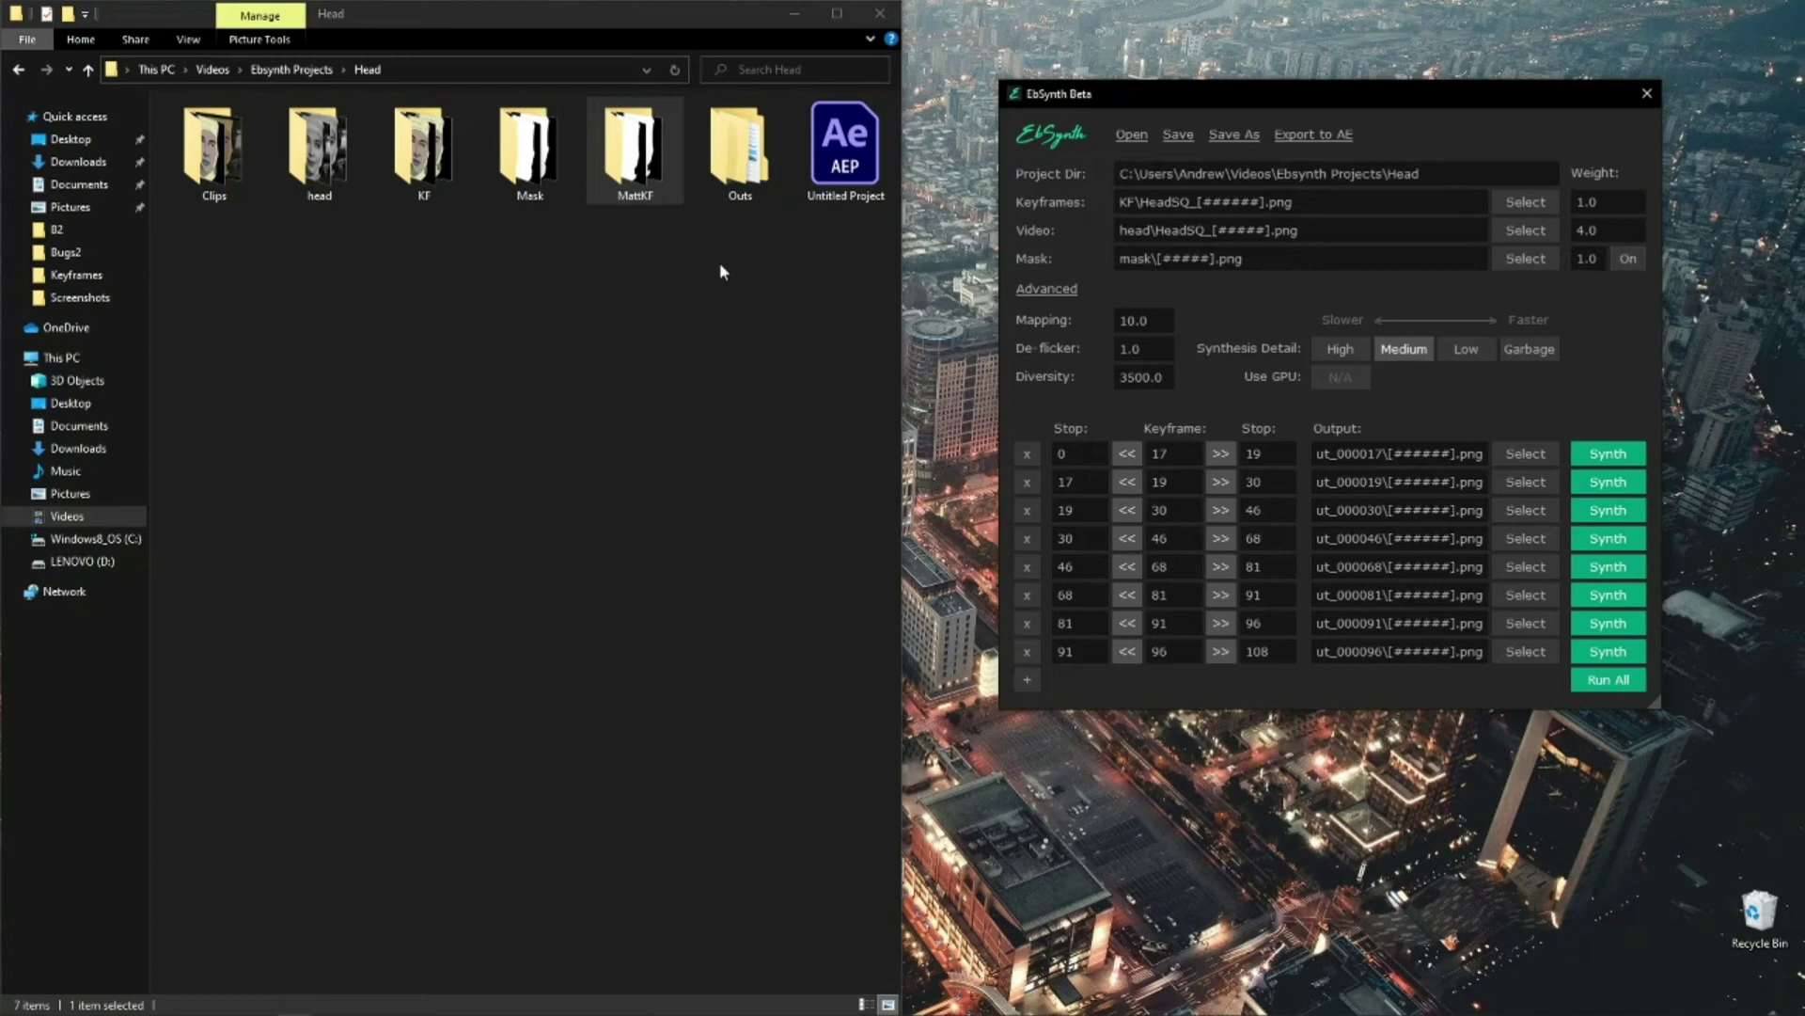
left_click_drag(533, 151, 1237, 268)
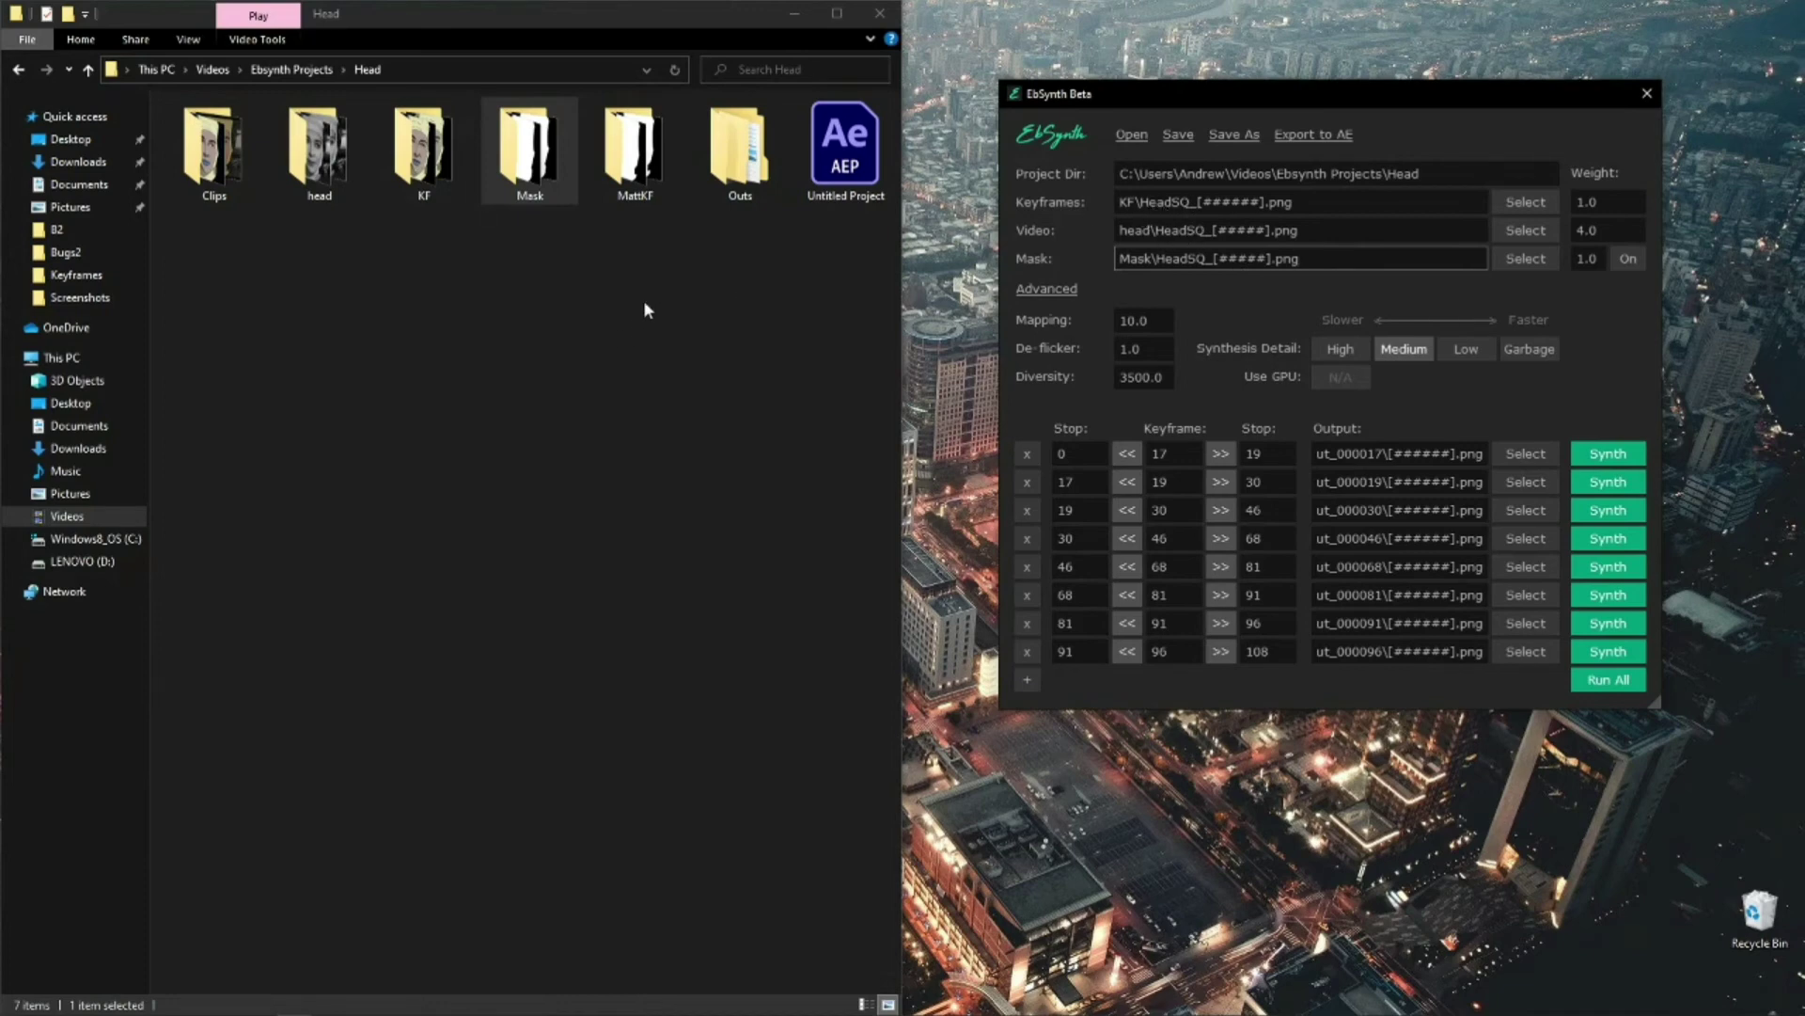
left_click(1338, 358)
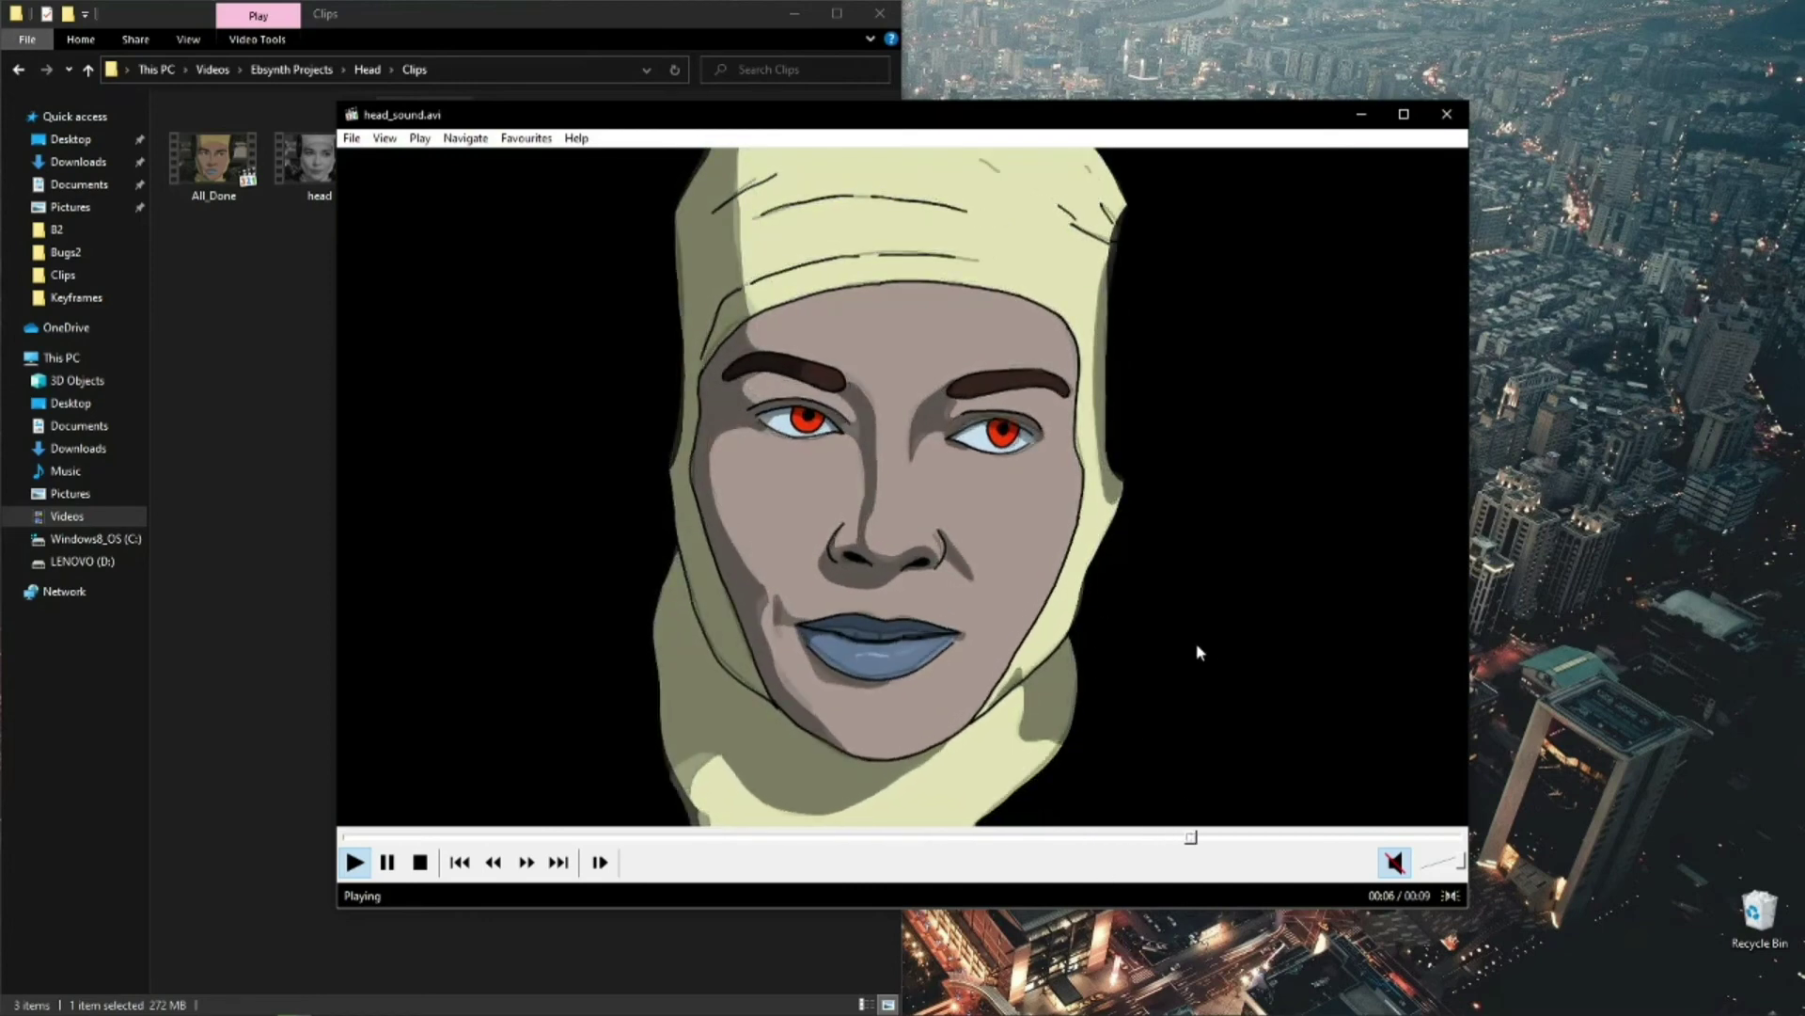
Close the stylized head_sound.avi clip in Media Player Classic
left_click(1444, 118)
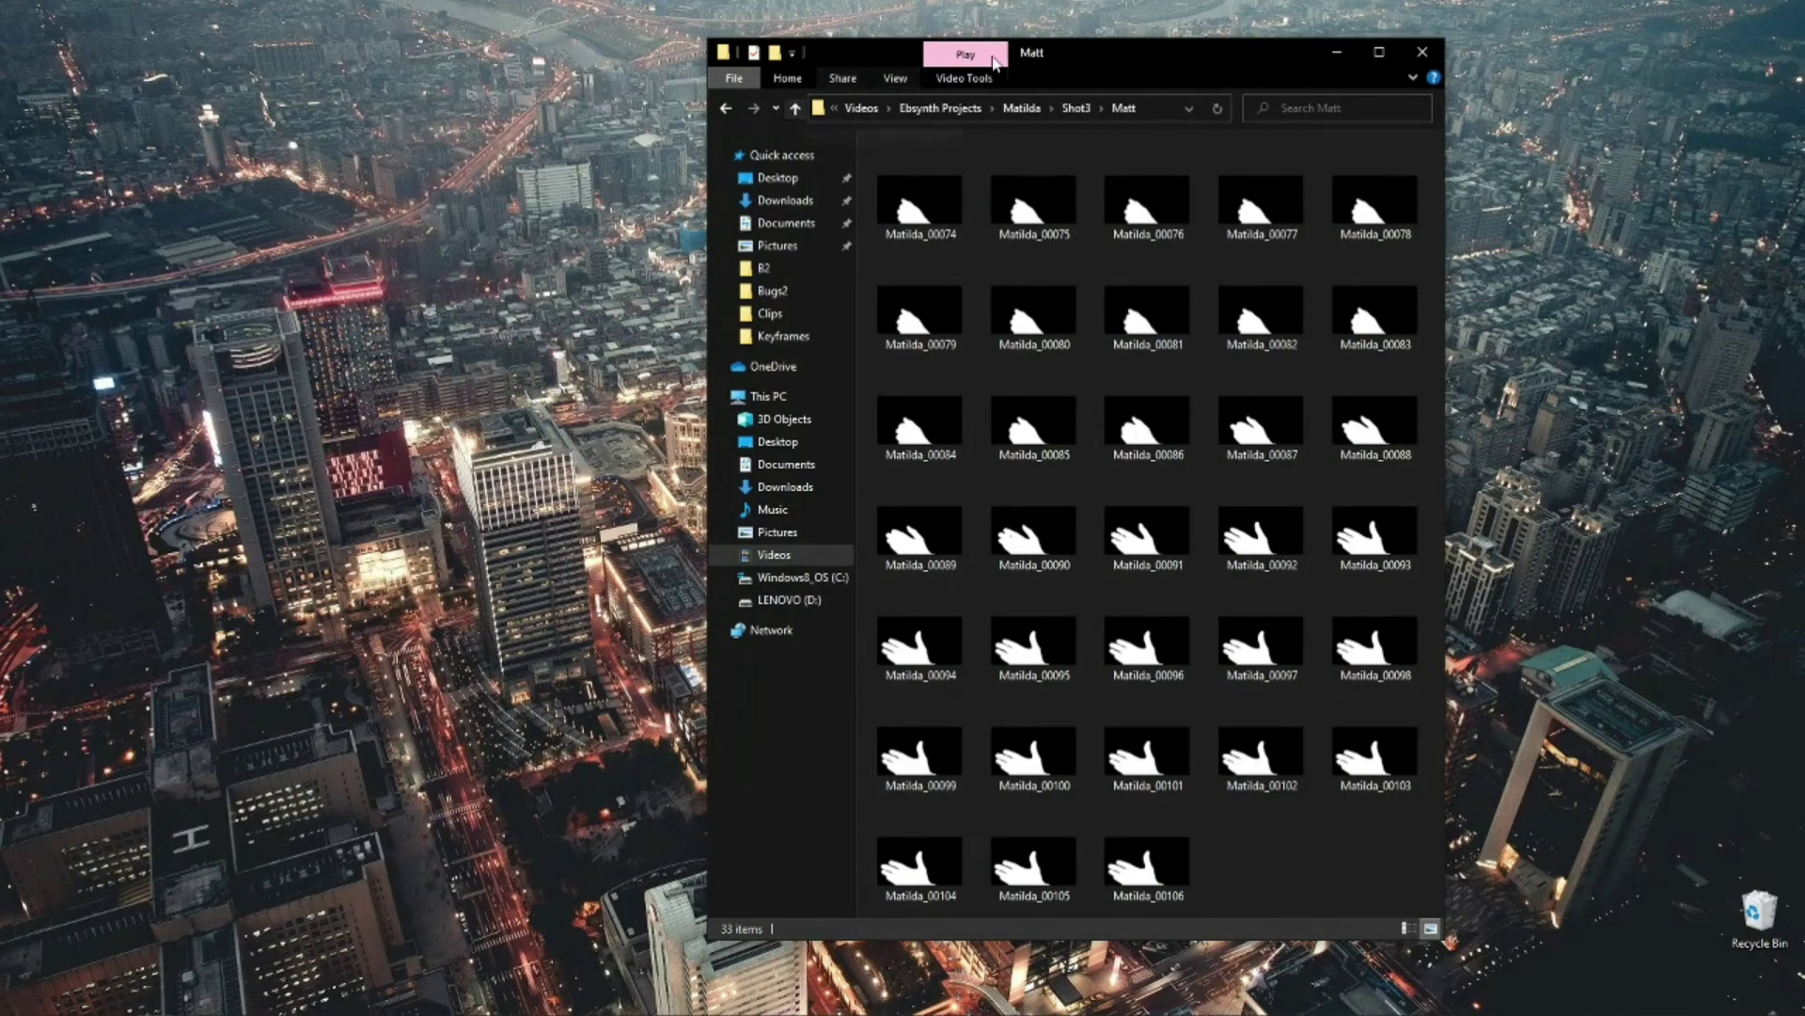
Maximize Explorer, go up from Matt to the Shot3 folder, and play Comp.avi
left_click(1378, 56)
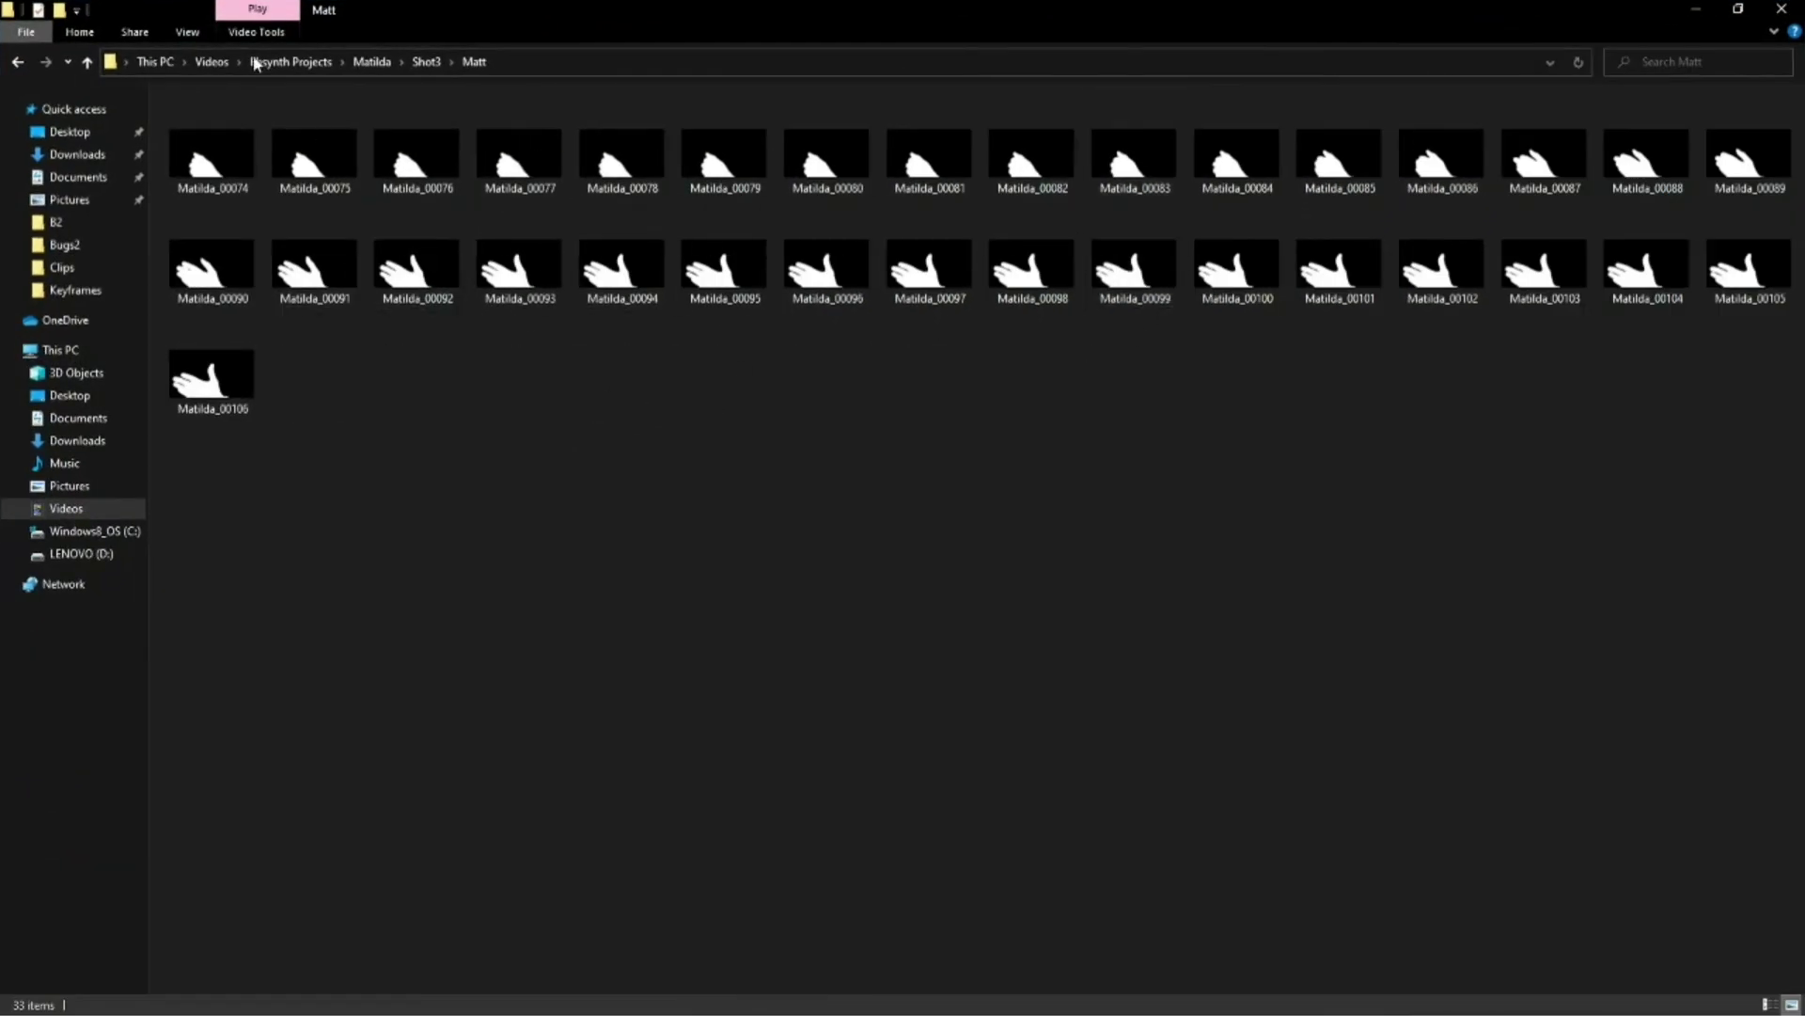
left_click(86, 62)
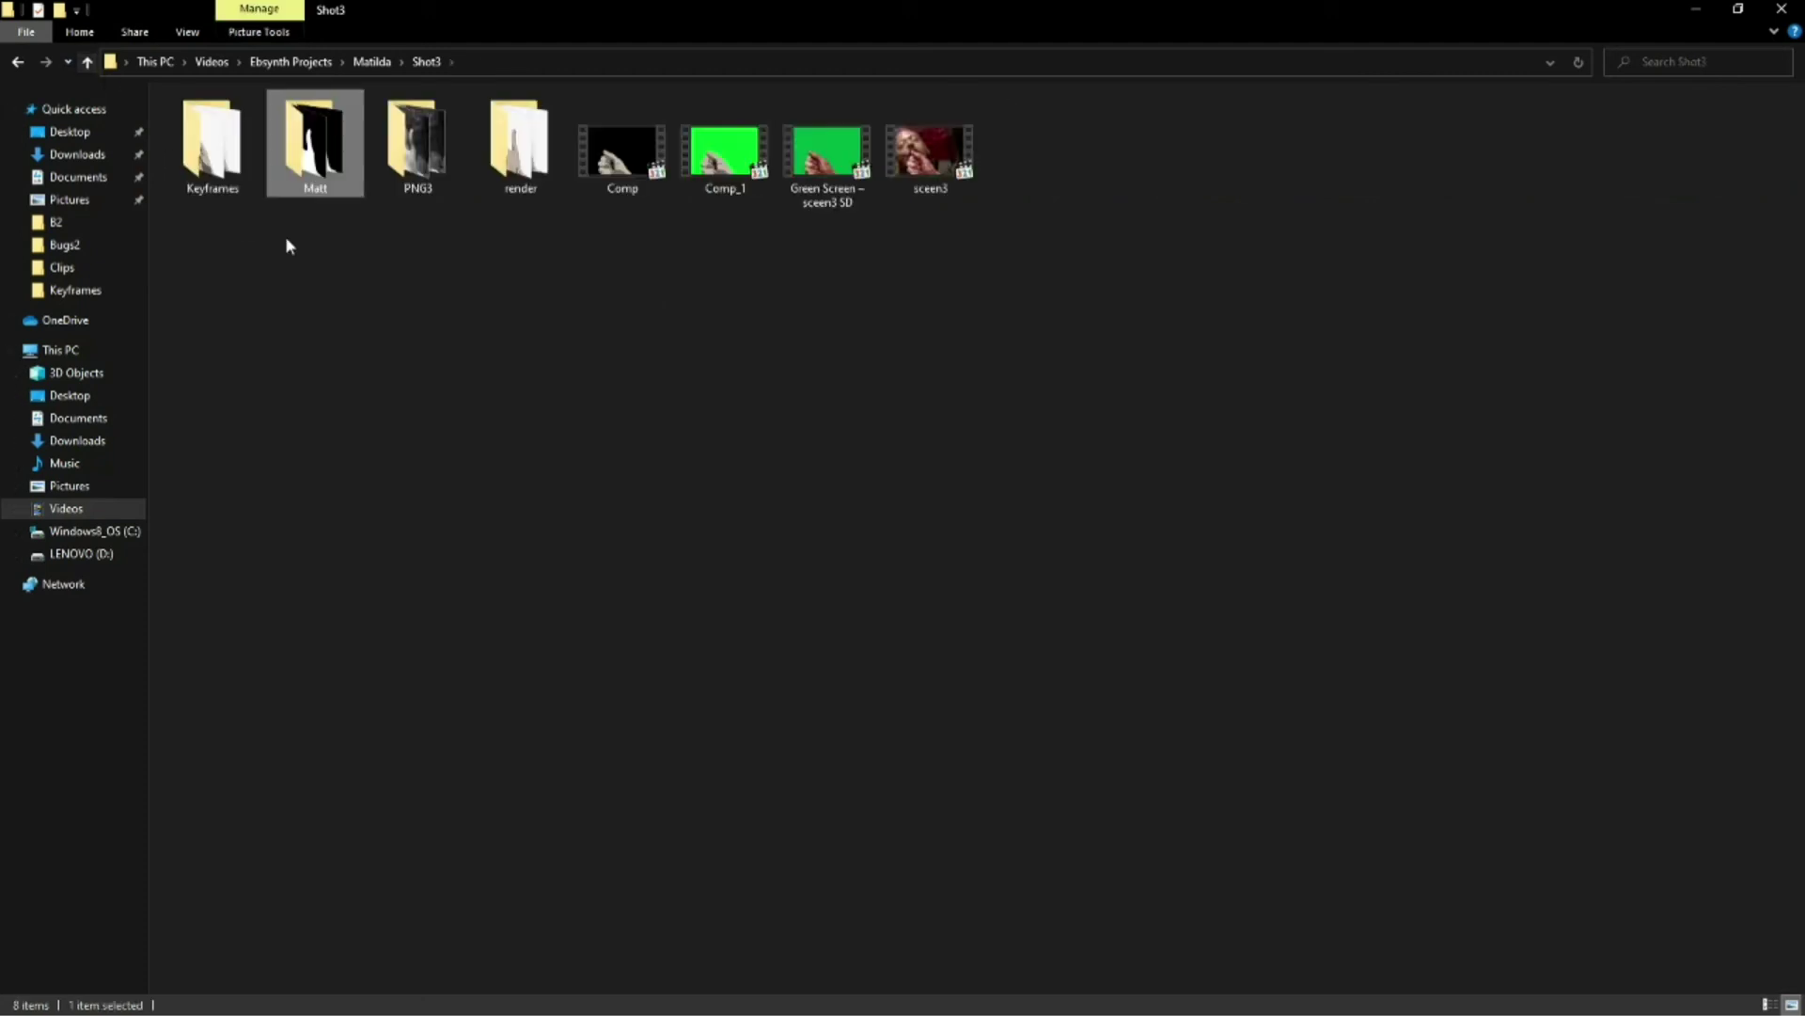
left_click(612, 161)
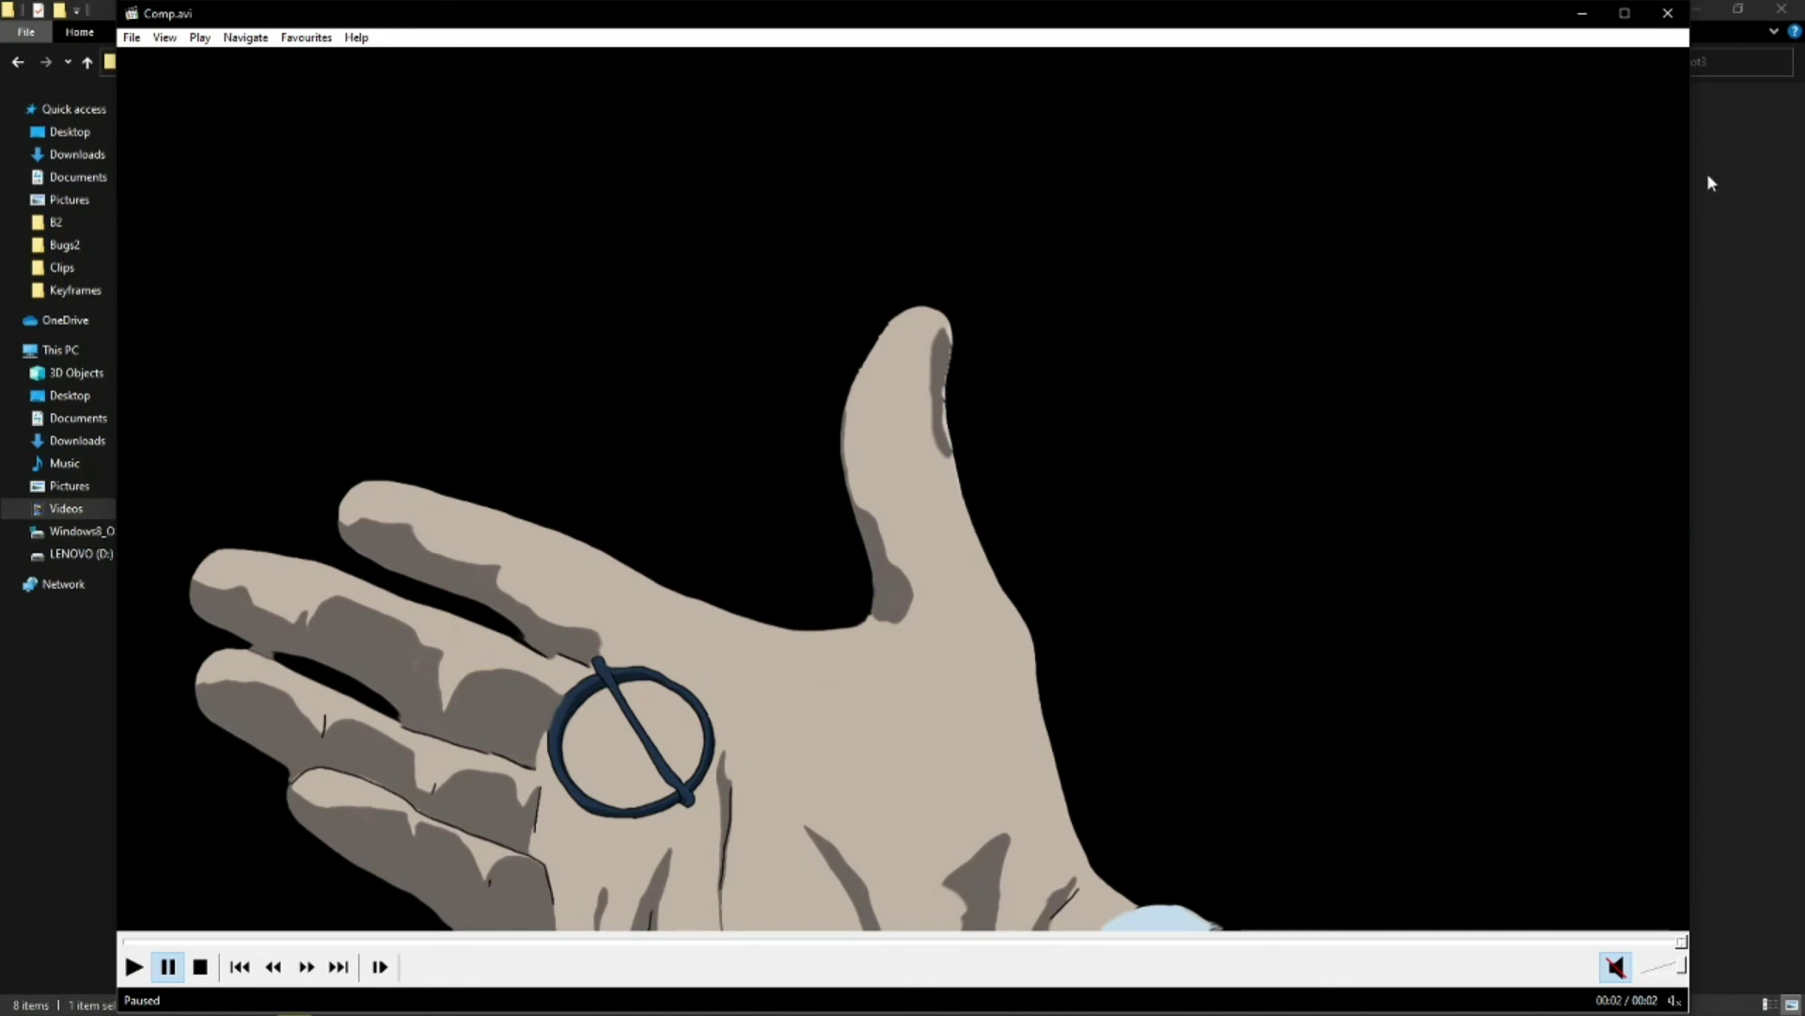
Close Comp.avi, play and close the original sceen3 footage, then open the render folder
left_click(1667, 13)
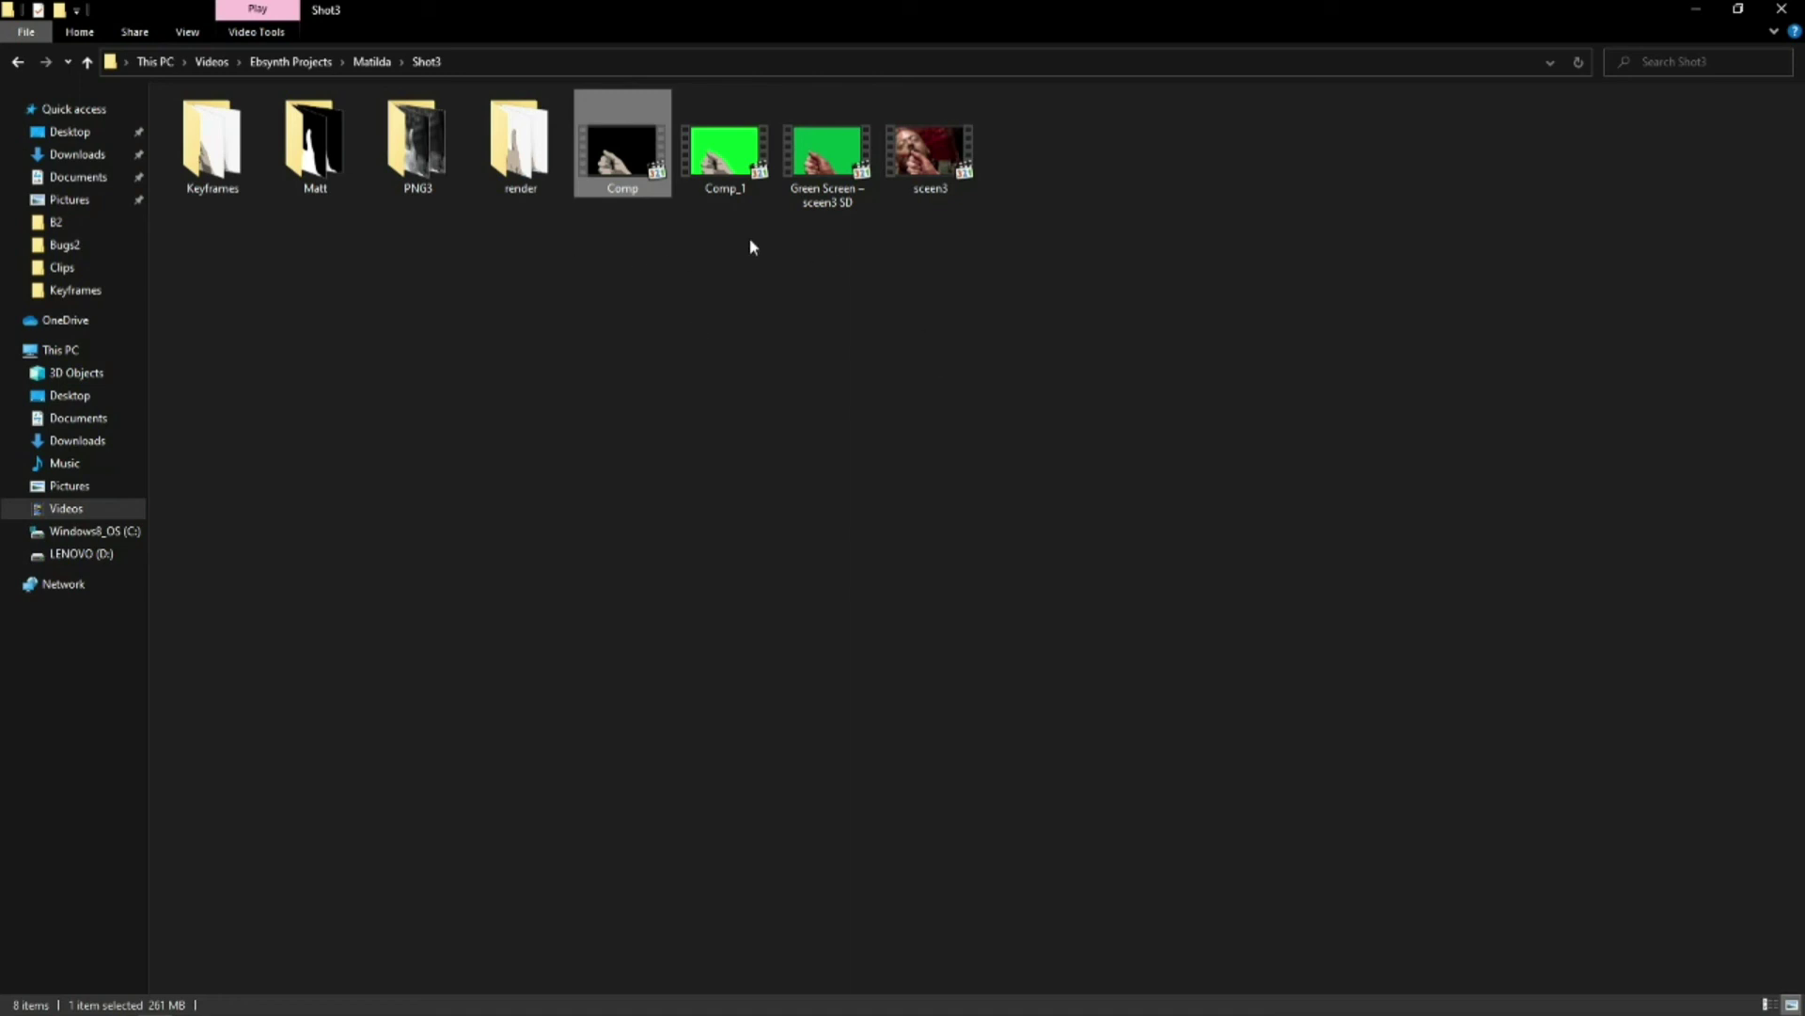
double_click(946, 173)
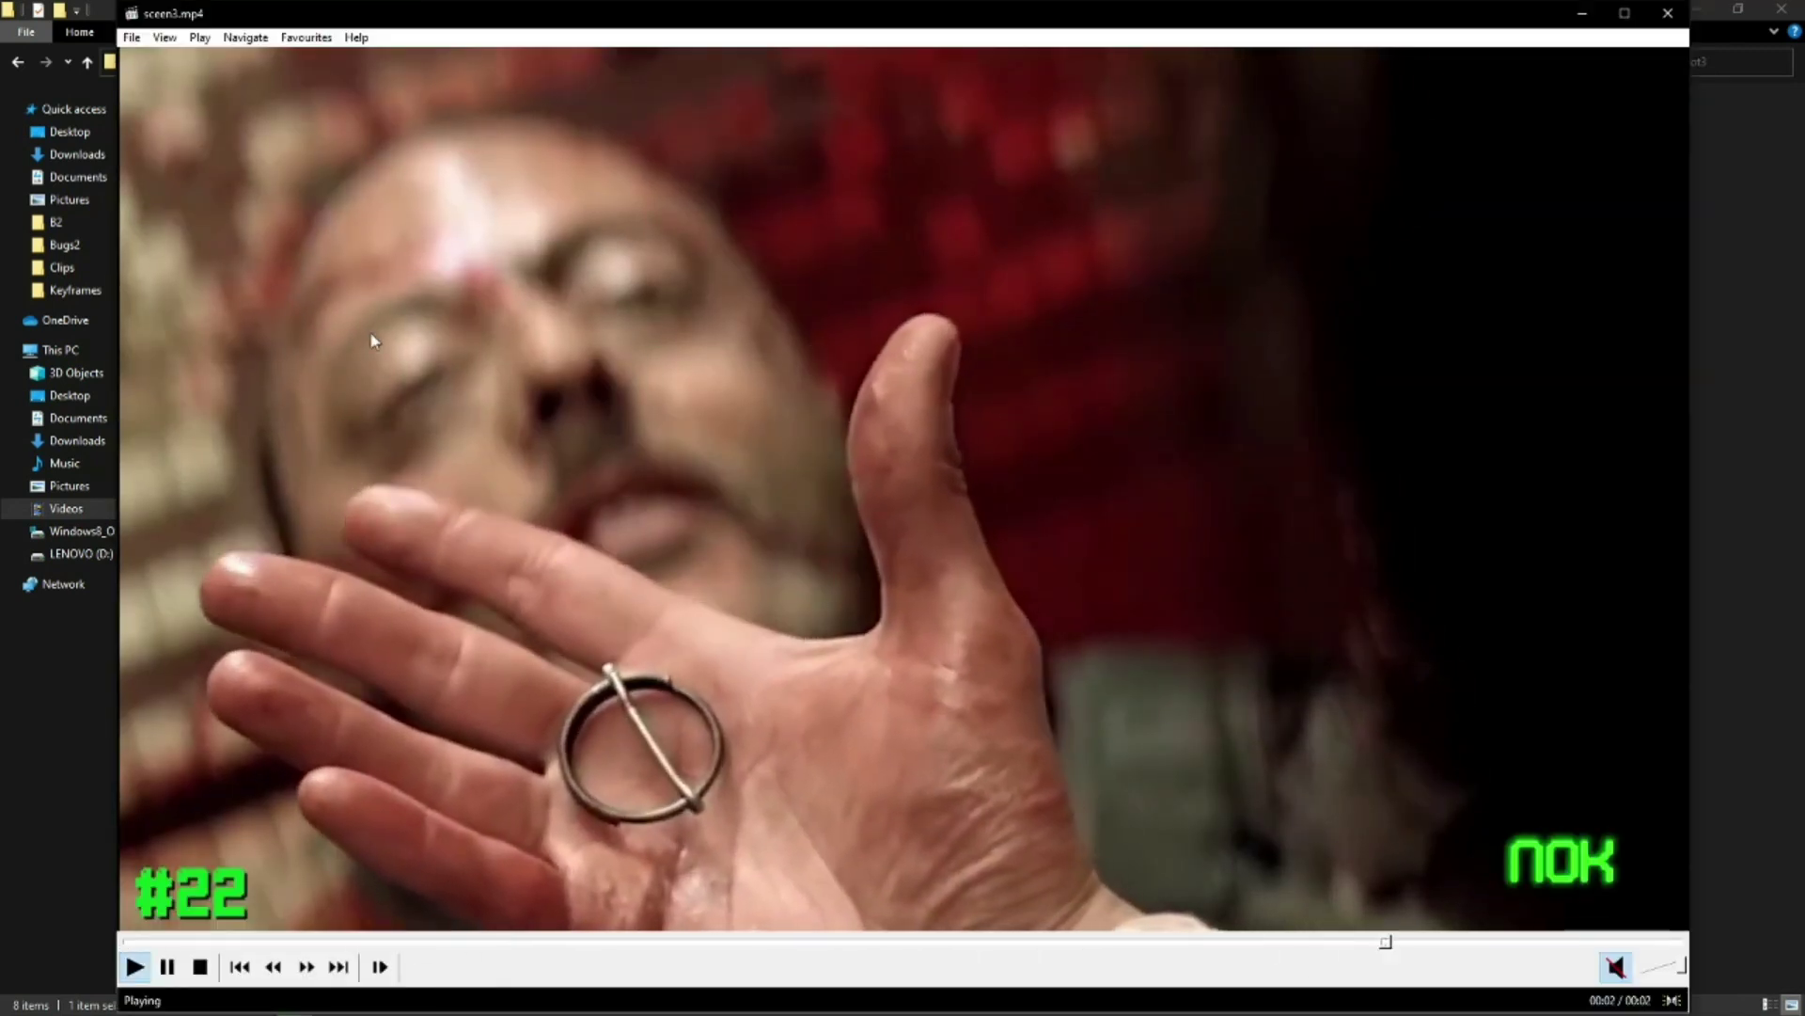
left_click(1664, 14)
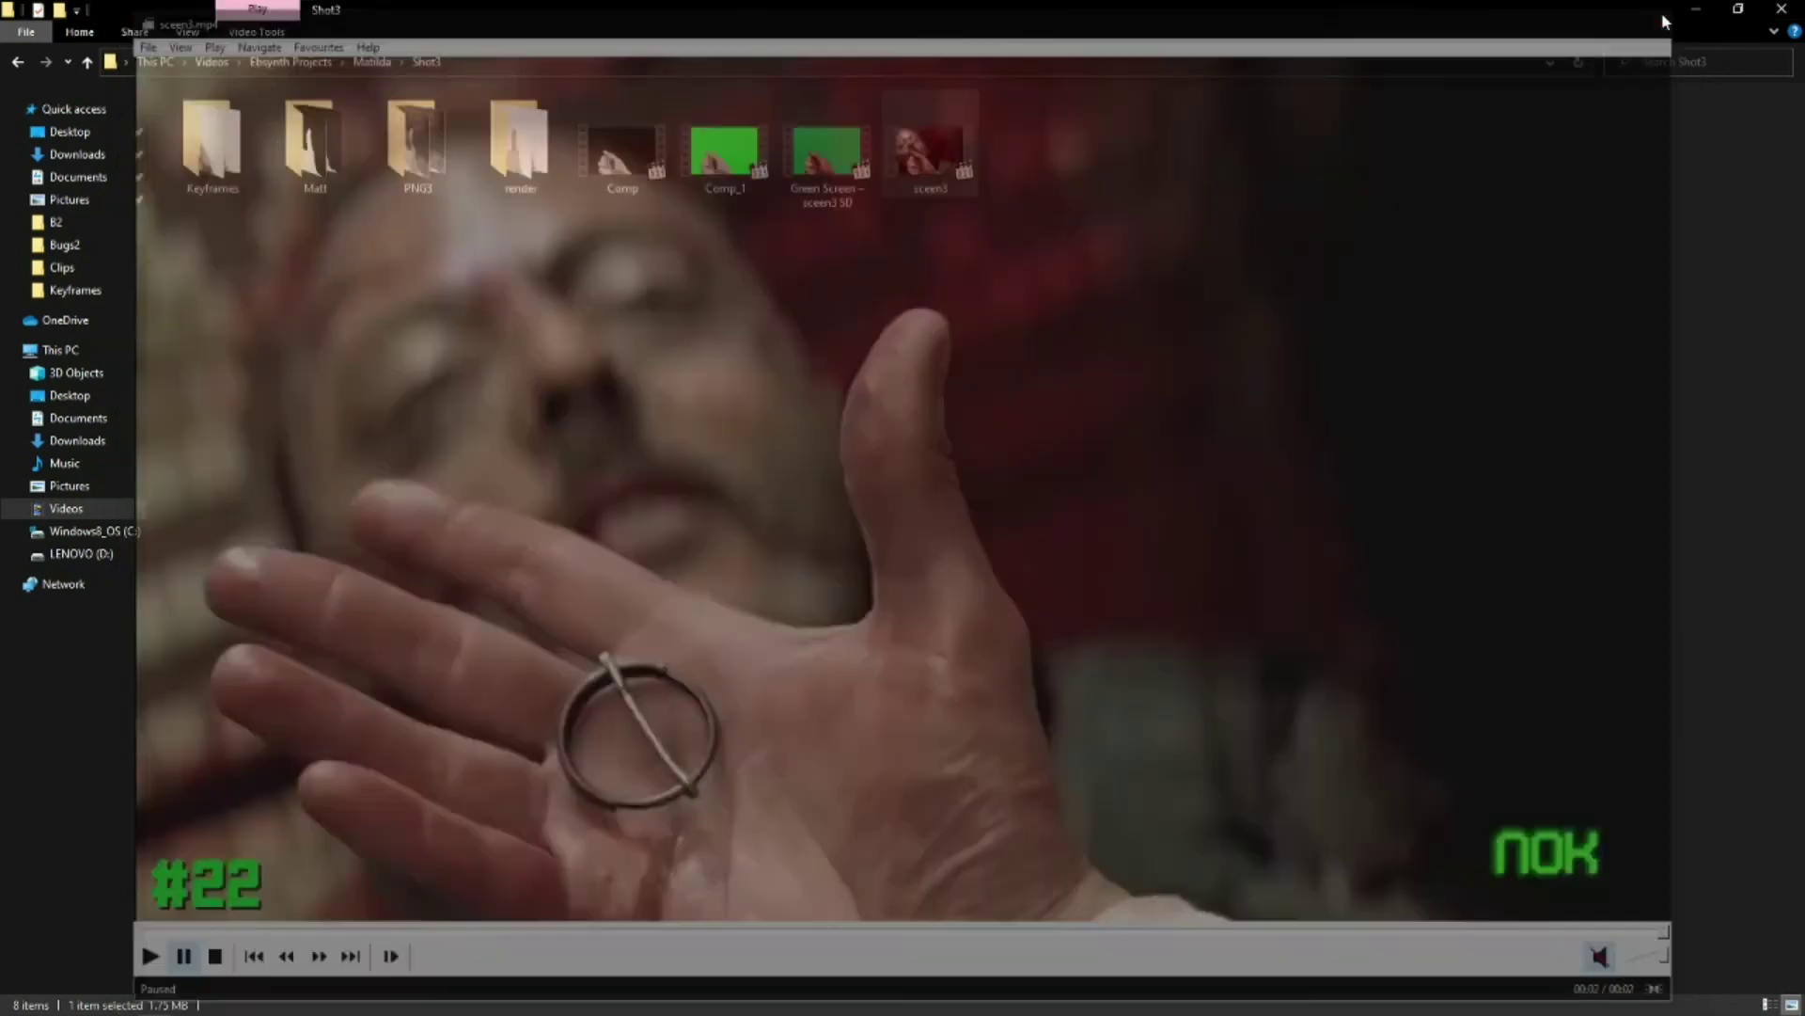
double_click(513, 150)
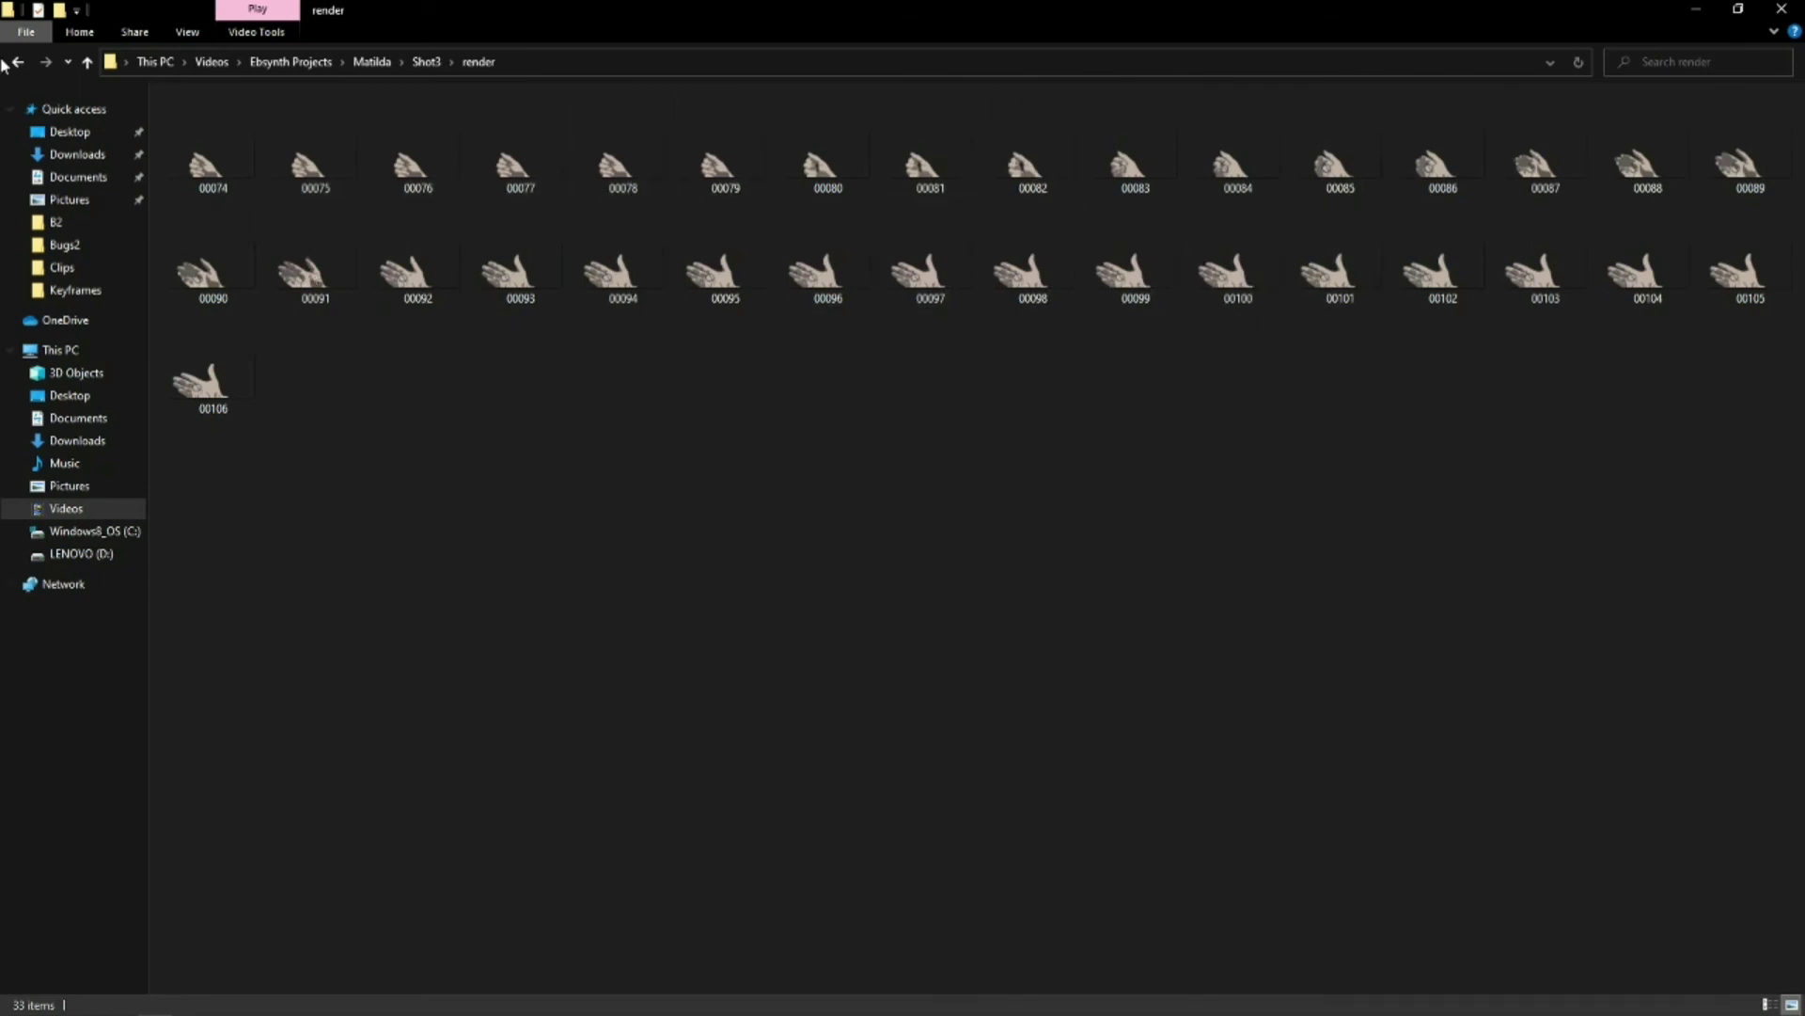
Go from the render folder back up to Shot3 and open the Keyframes folder
left_click(87, 61)
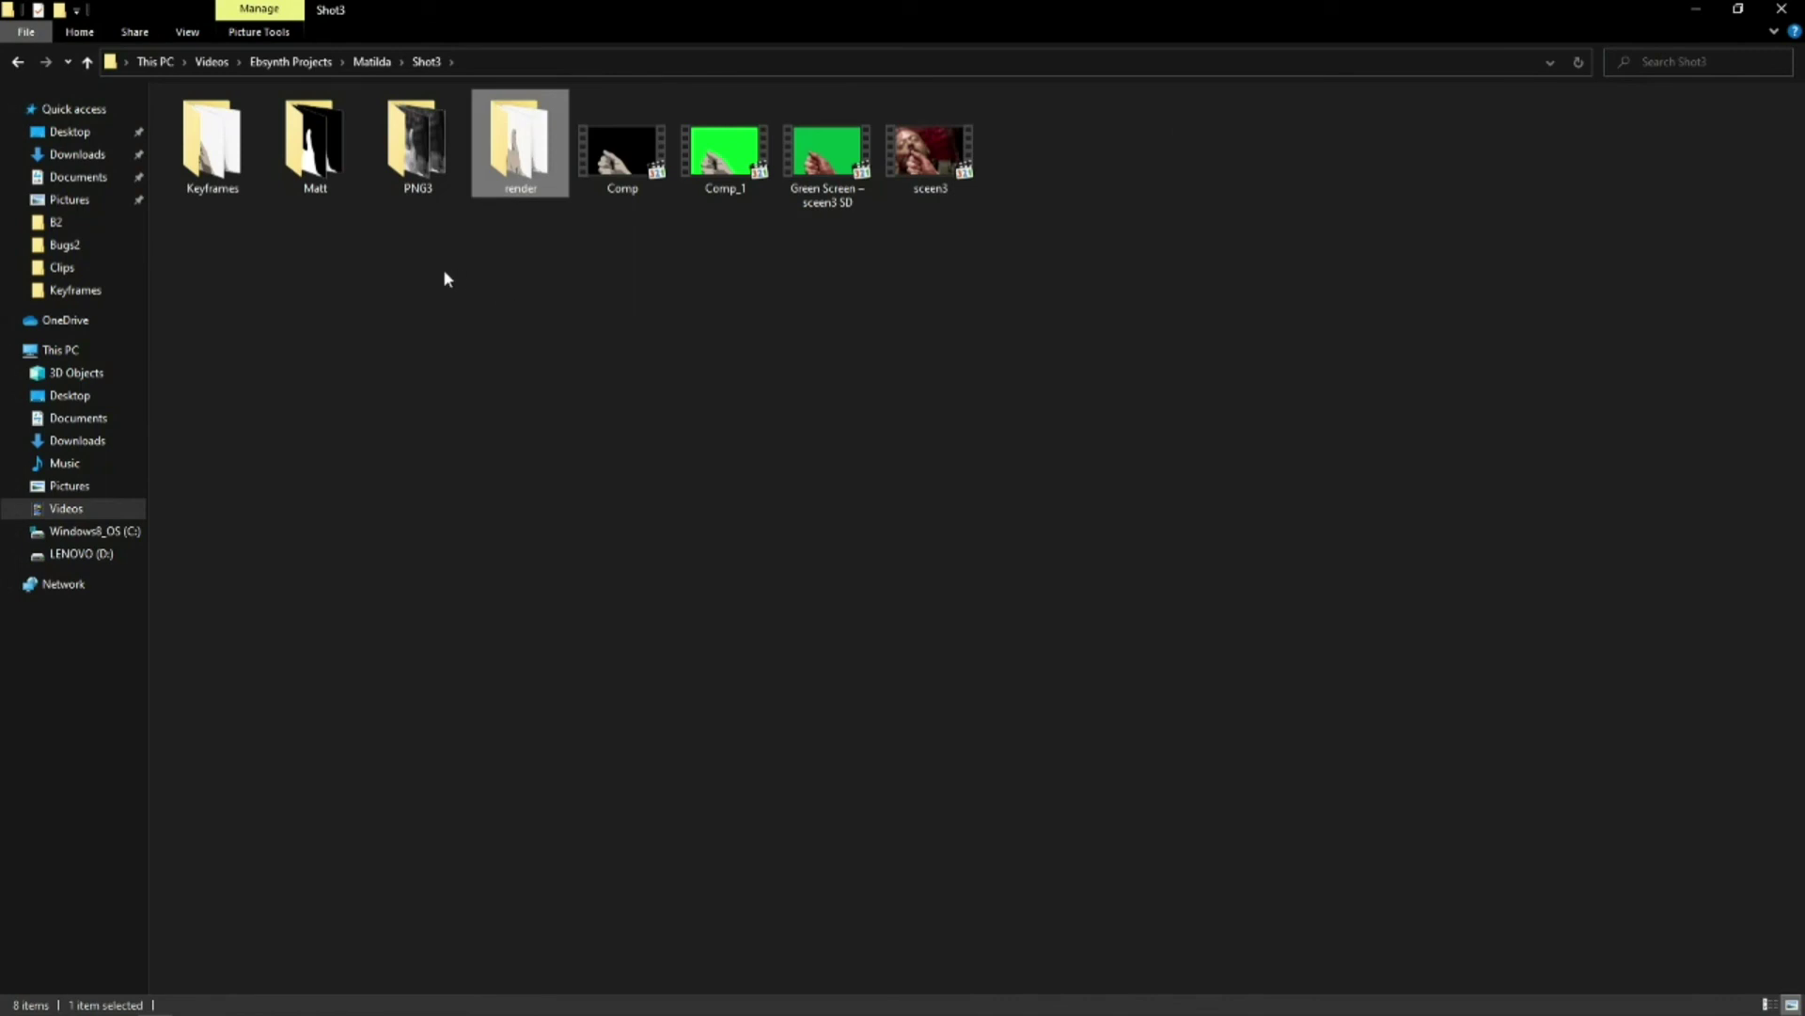
double_click(215, 151)
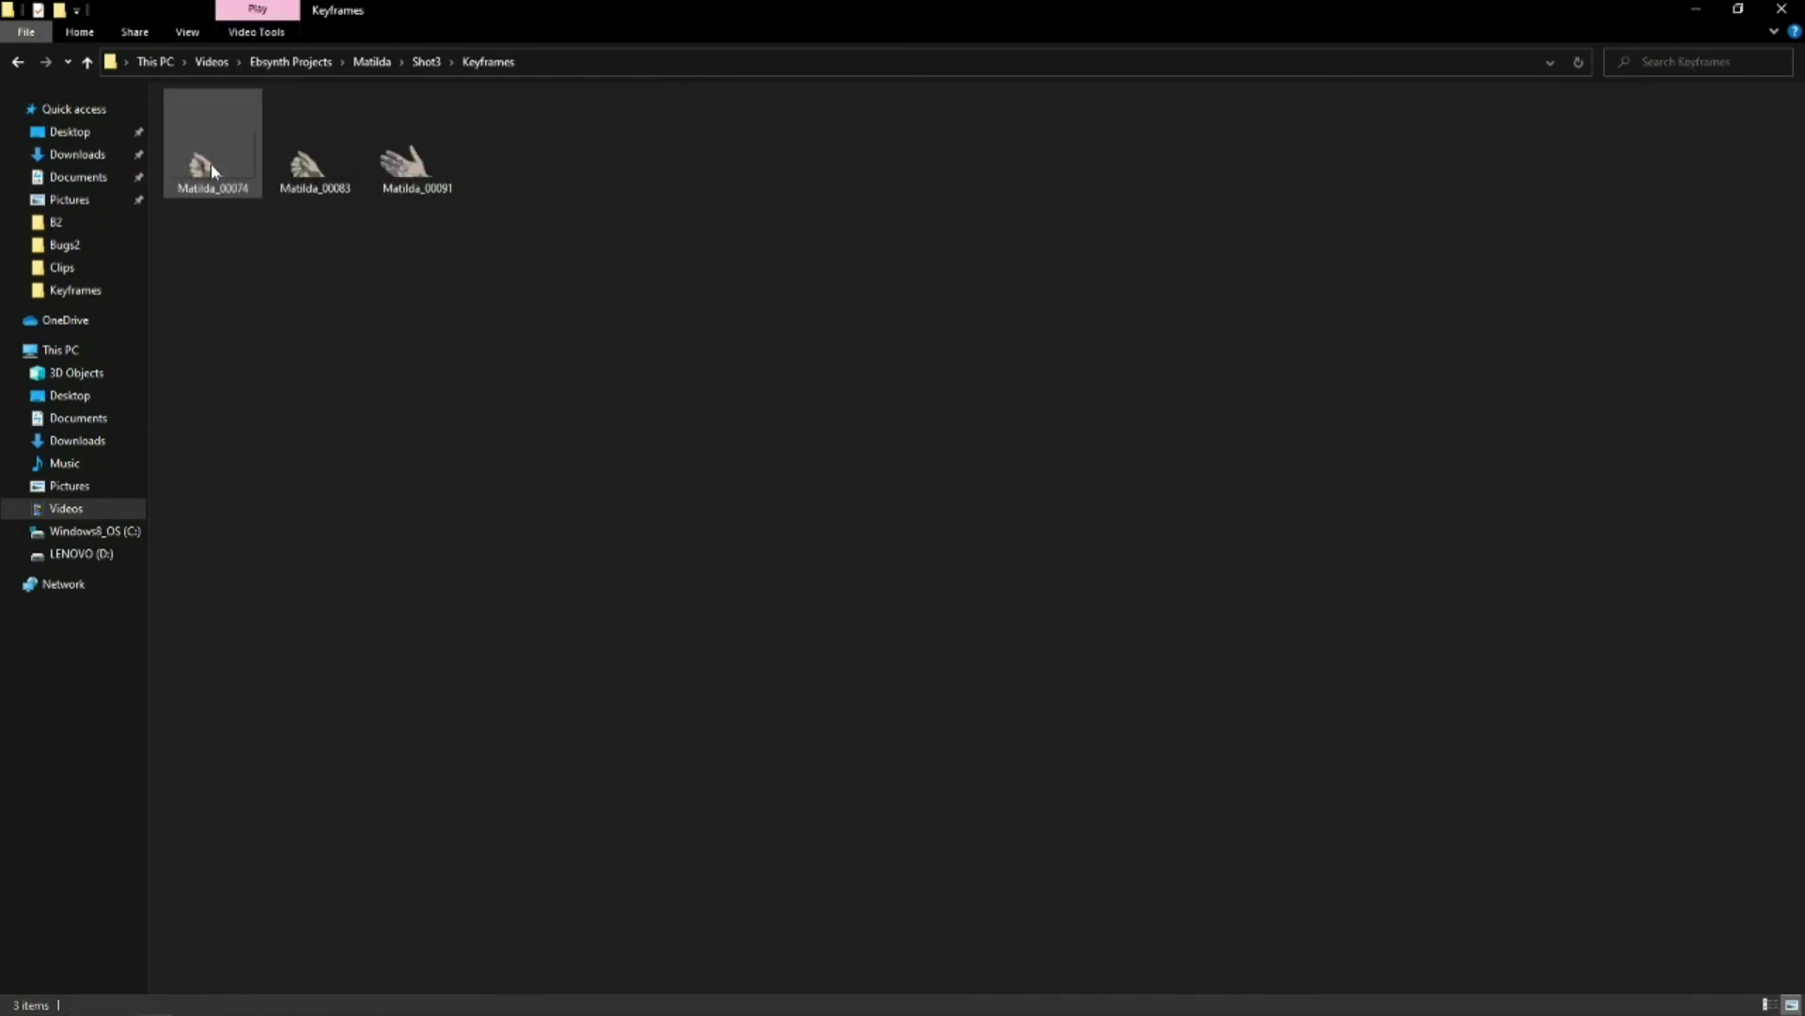